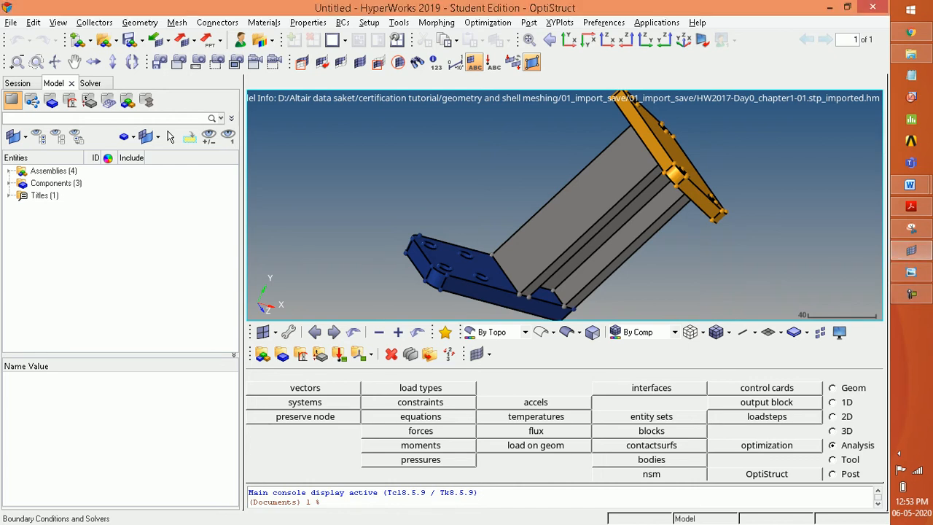
Step: Extract midsurfaces from all displayed solids with the auto midsurface tool using auto extraction
click(911, 294)
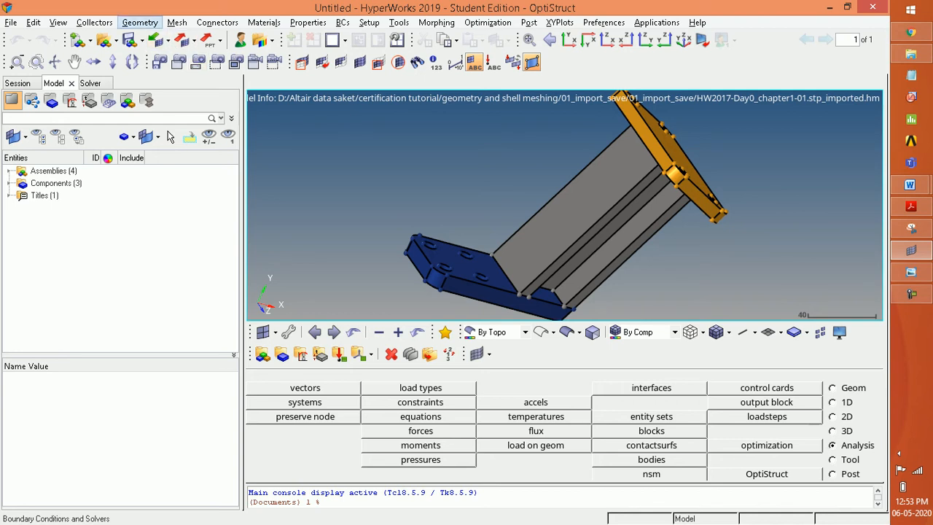
click(140, 22)
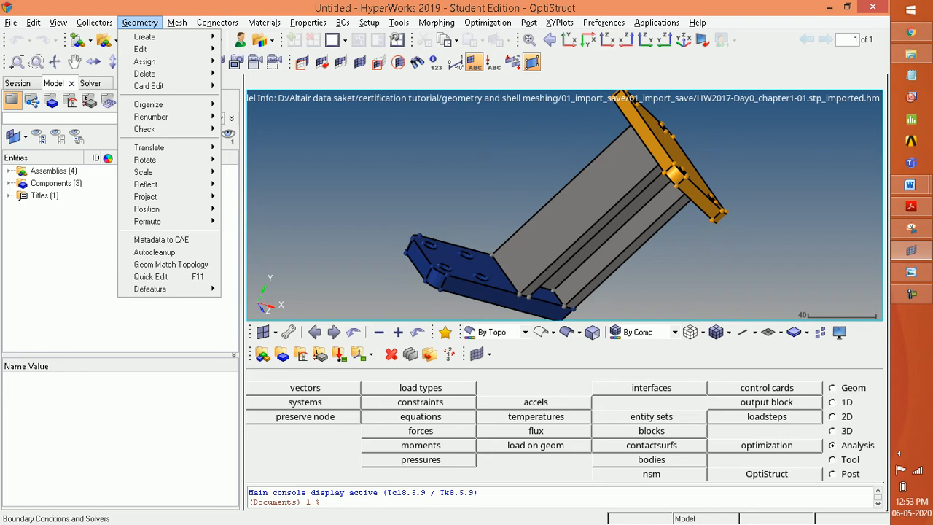
mouse_move(167, 37)
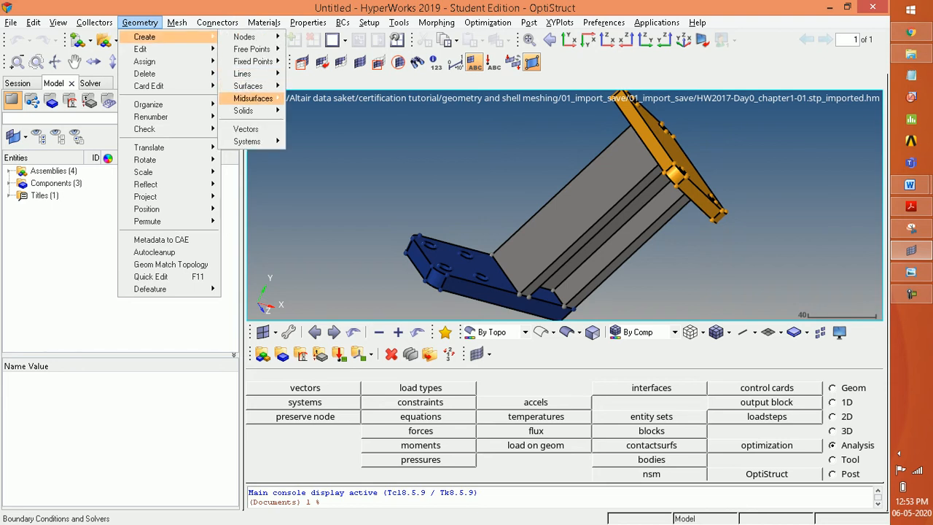
mouse_move(253, 97)
click(306, 98)
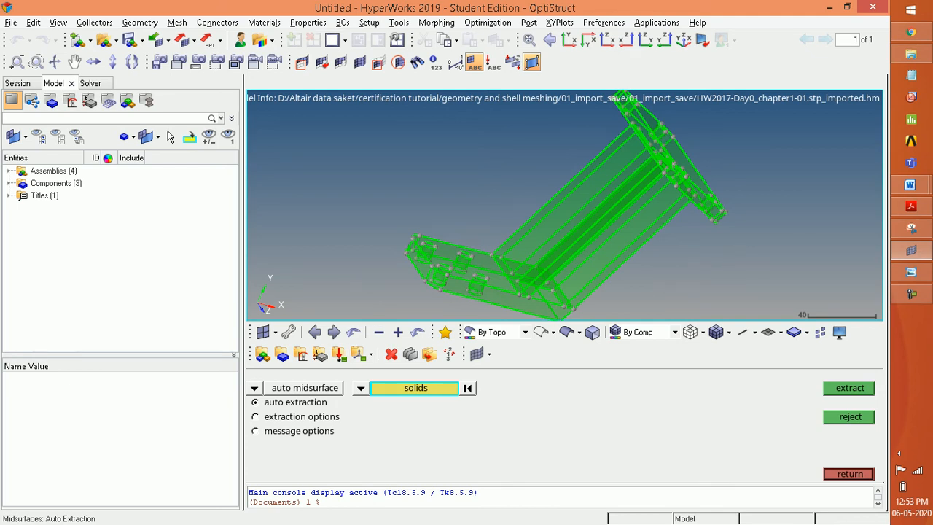
click(360, 388)
click(415, 388)
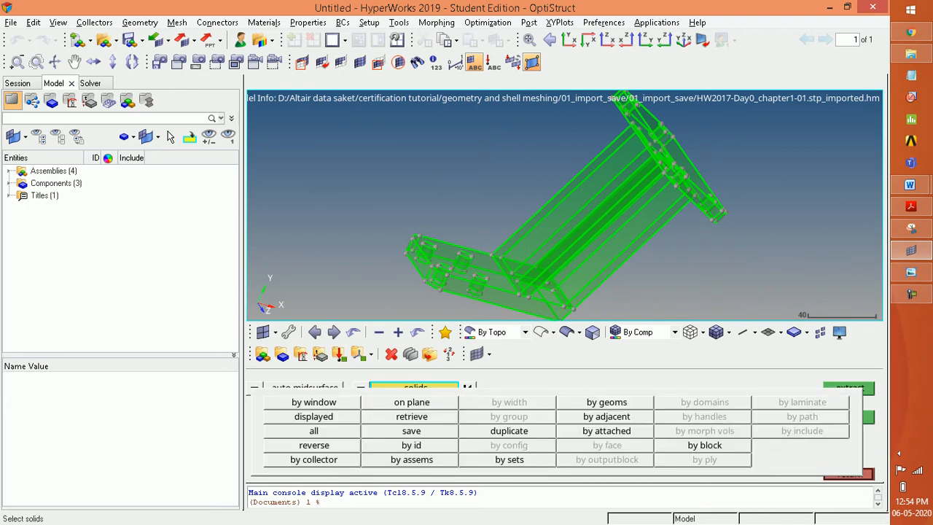
click(314, 417)
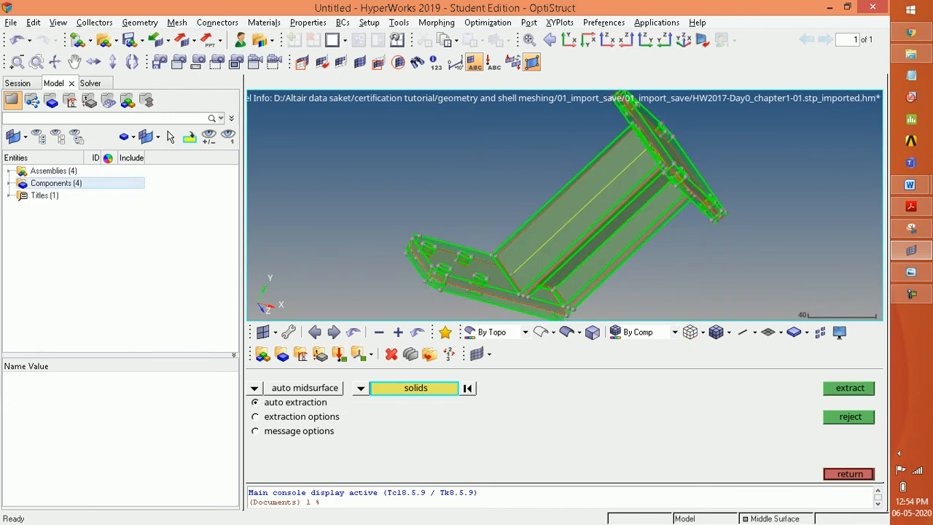
Step: Hide the geometry of the Flange01, Flange02 and Profile components, leaving only Middle Surface displayed, and leave the midsurface tool
click(9, 183)
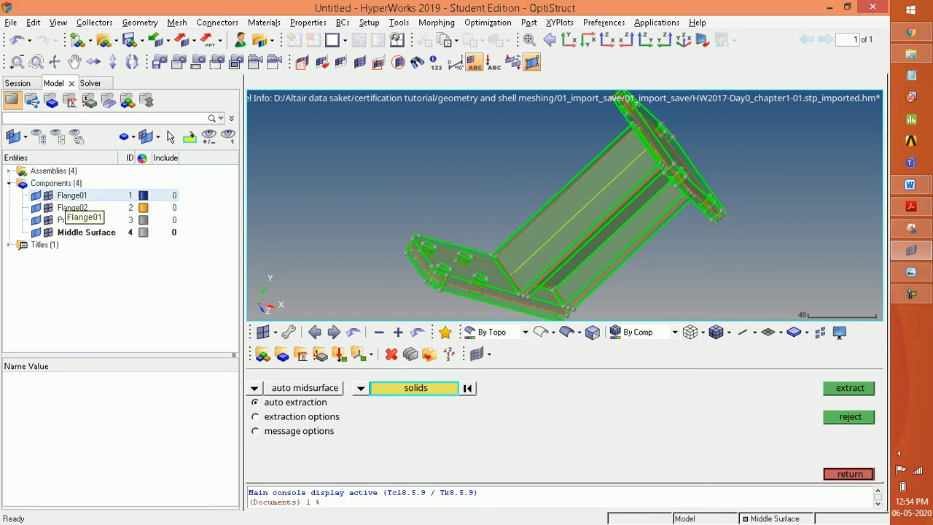
click(72, 195)
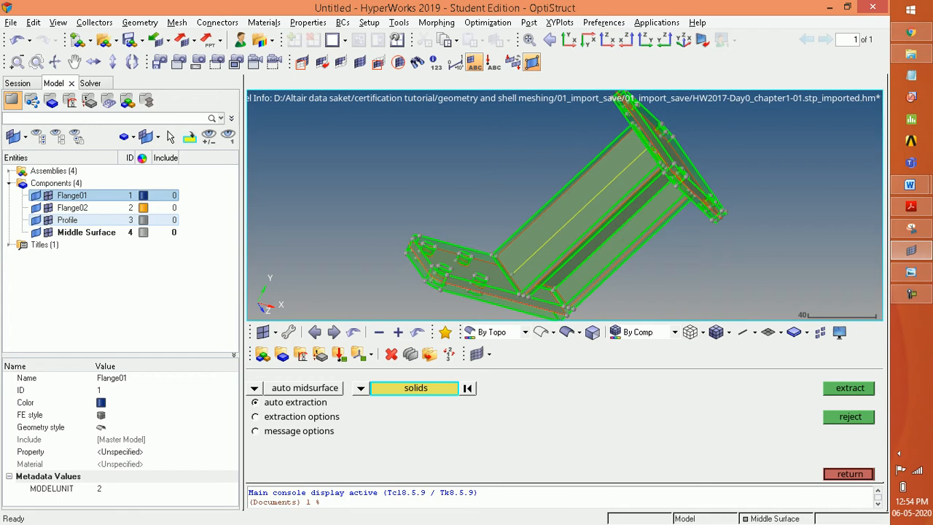
shift+click(67, 220)
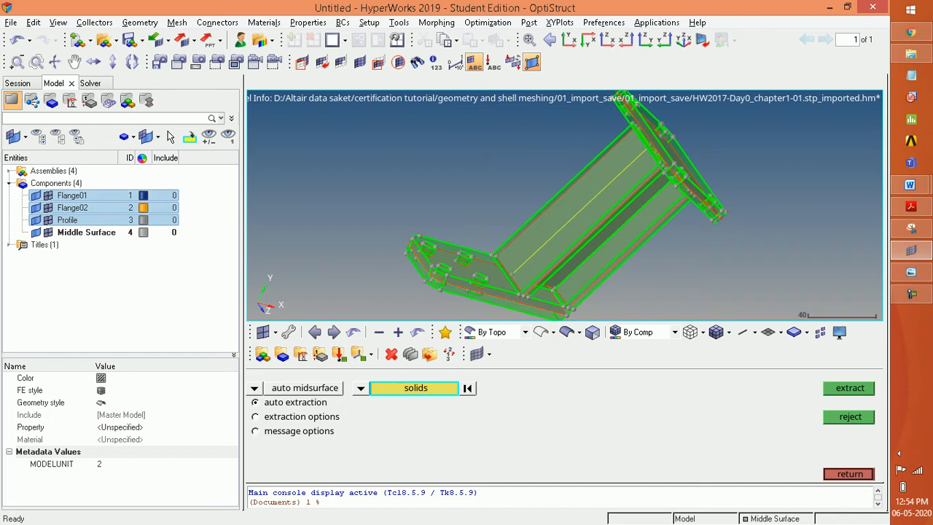
click(35, 196)
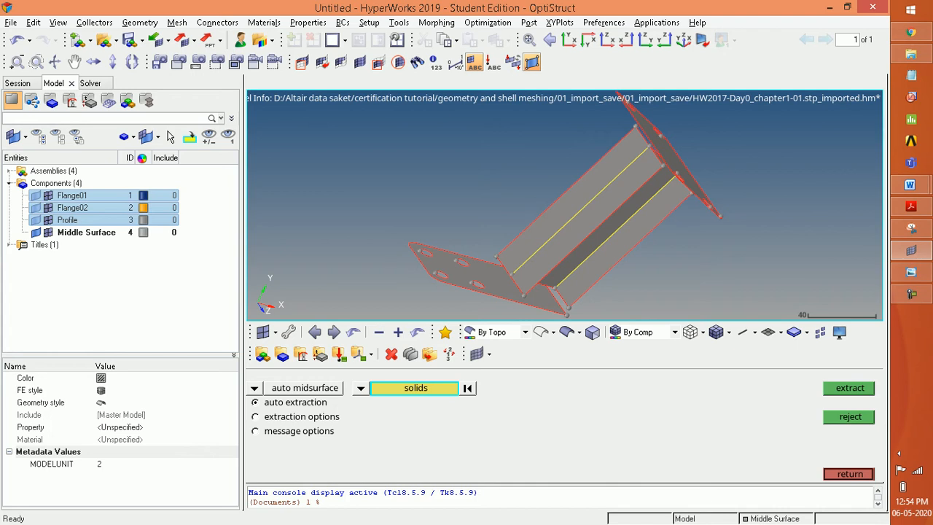
click(848, 474)
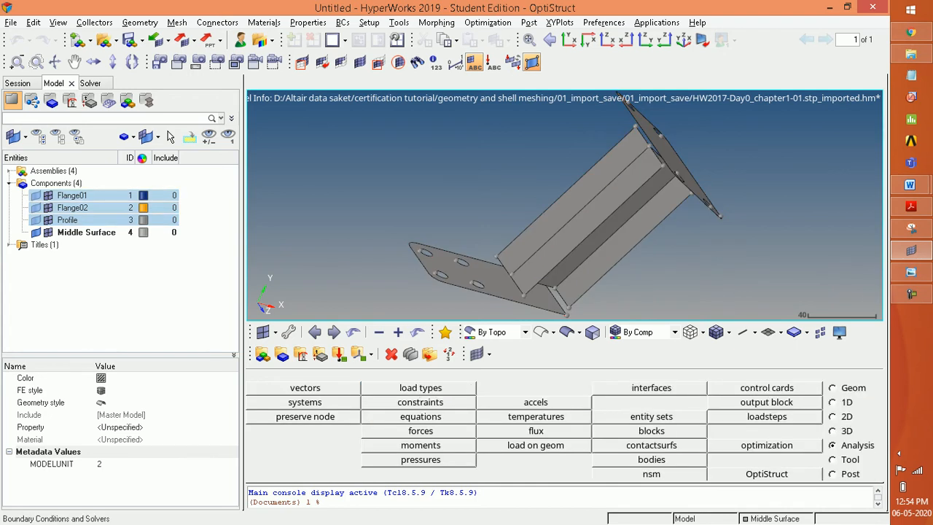
Step: Create one node with Extract on Line, linear bias, on the profile web's end edge where it meets the four-hole flange plate
ctrl+drag(563, 205, 568, 166)
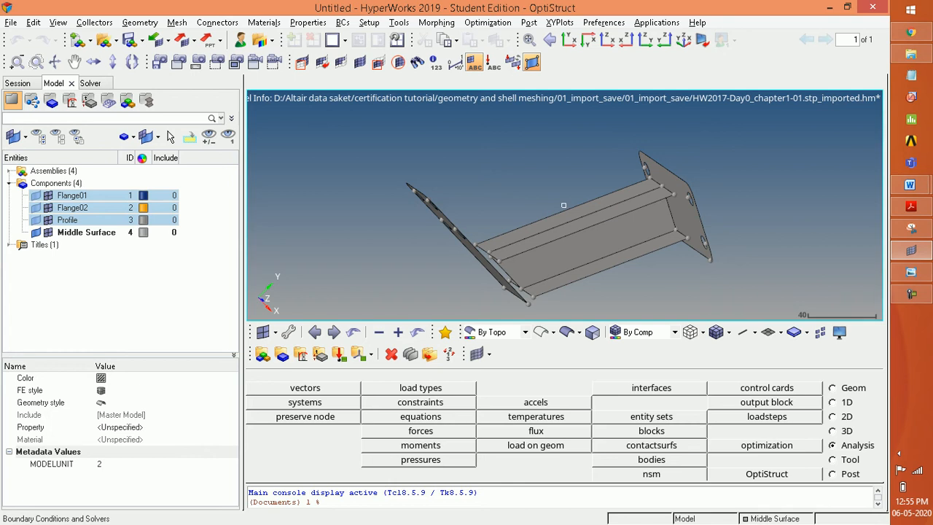
key(F11)
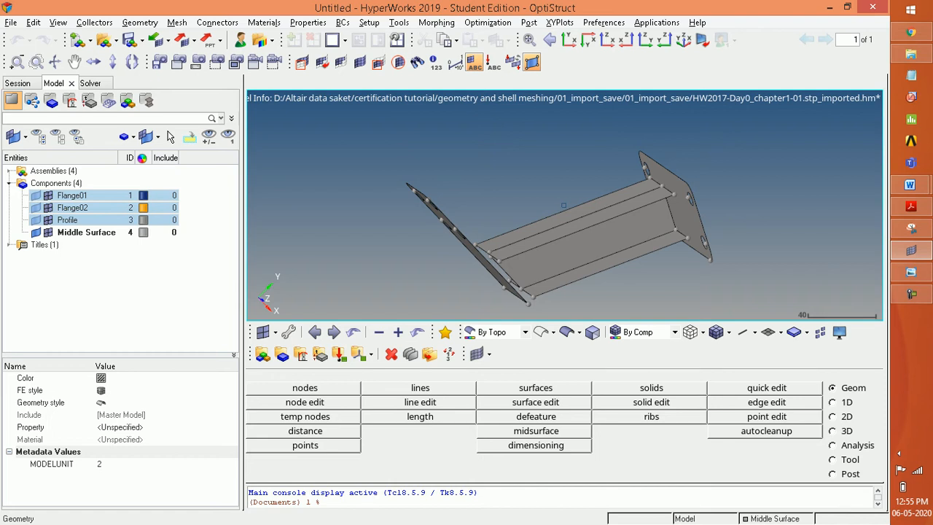
click(304, 387)
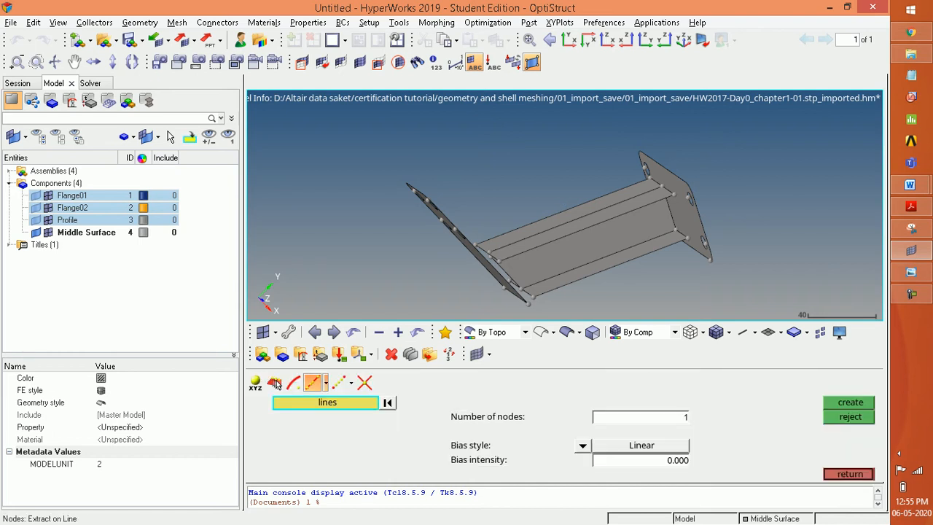
click(326, 383)
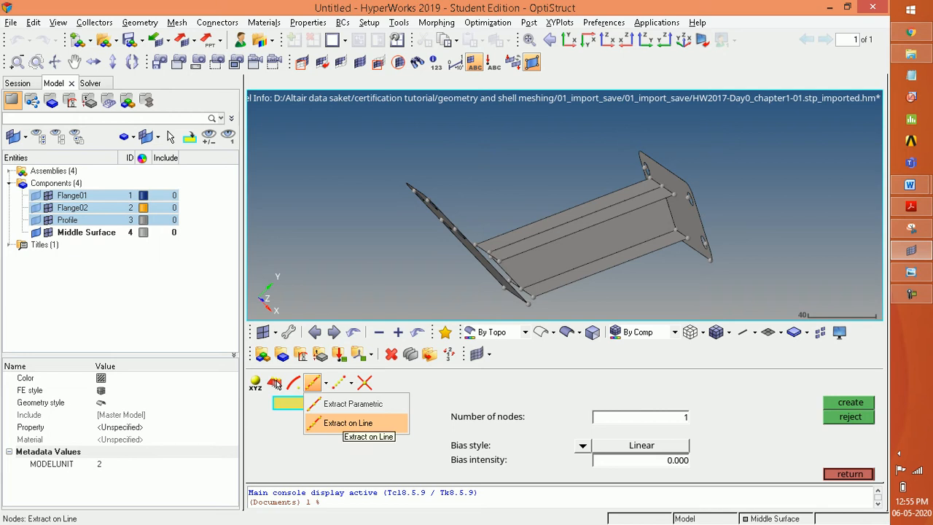
click(348, 423)
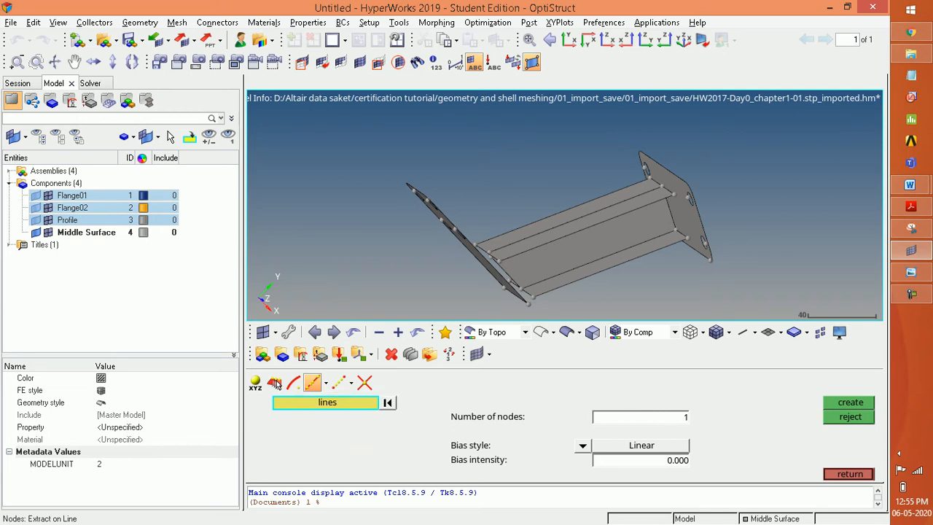
click(671, 214)
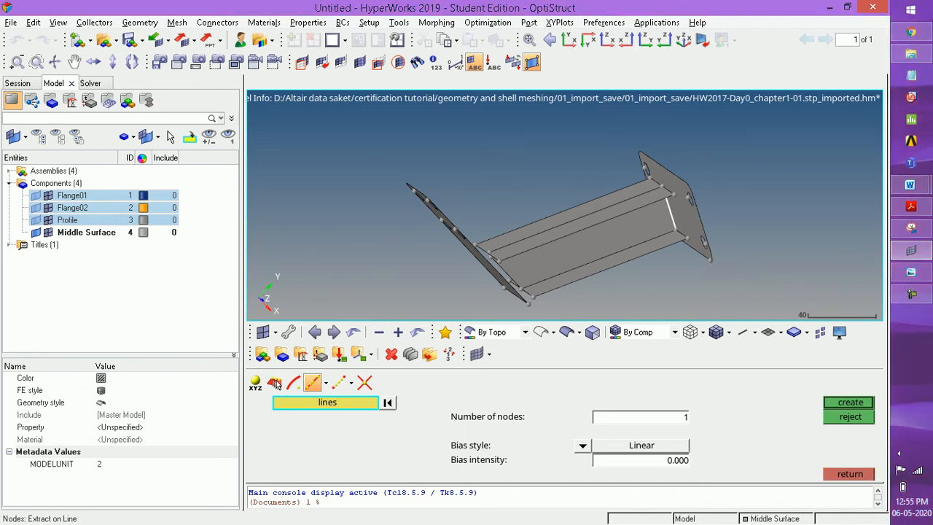
key(Return)
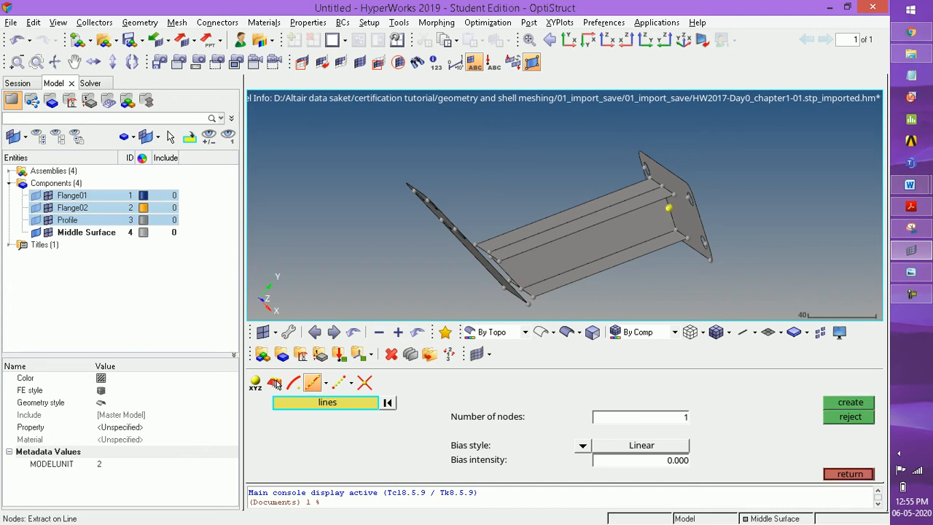
key(Return)
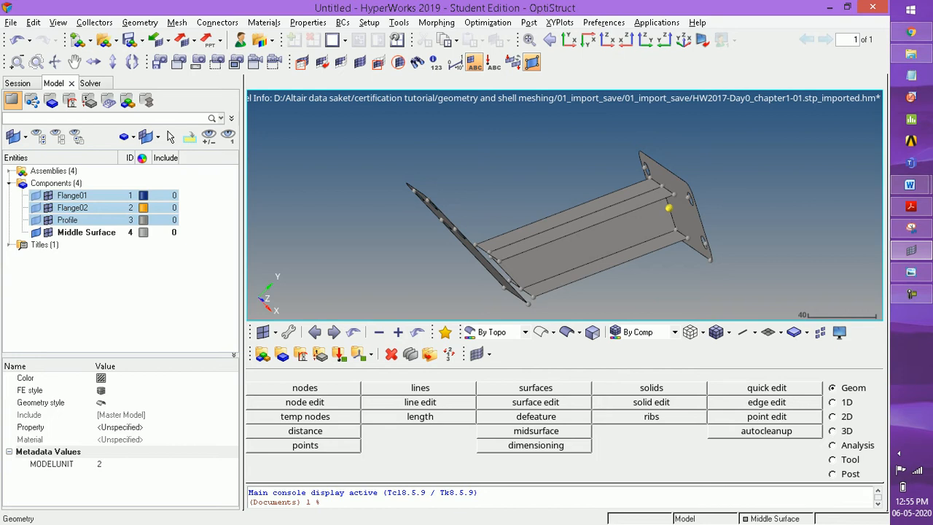
ctrl+drag(564, 205, 596, 205)
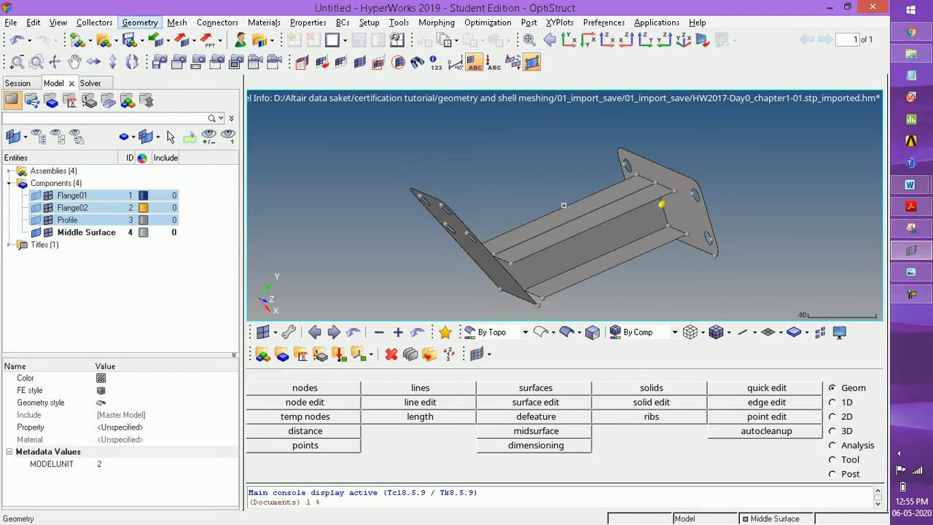
click(140, 22)
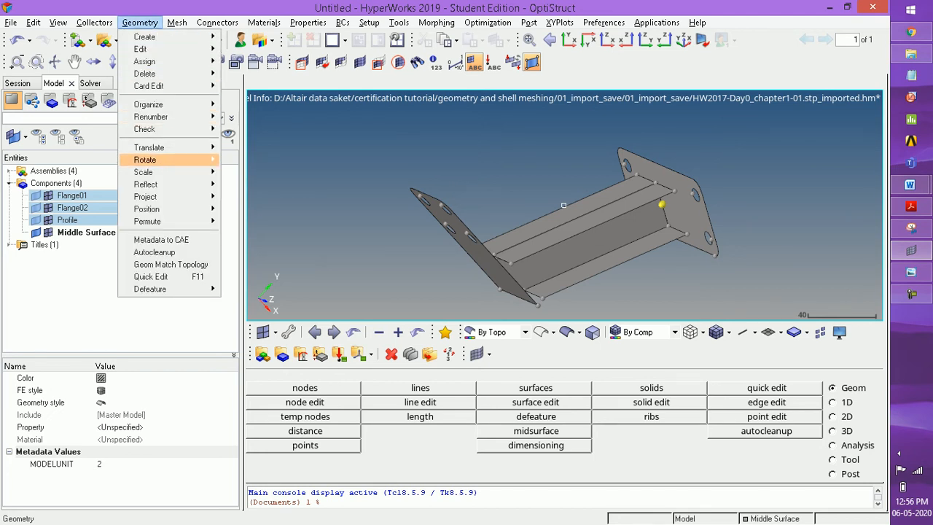
mouse_move(146, 159)
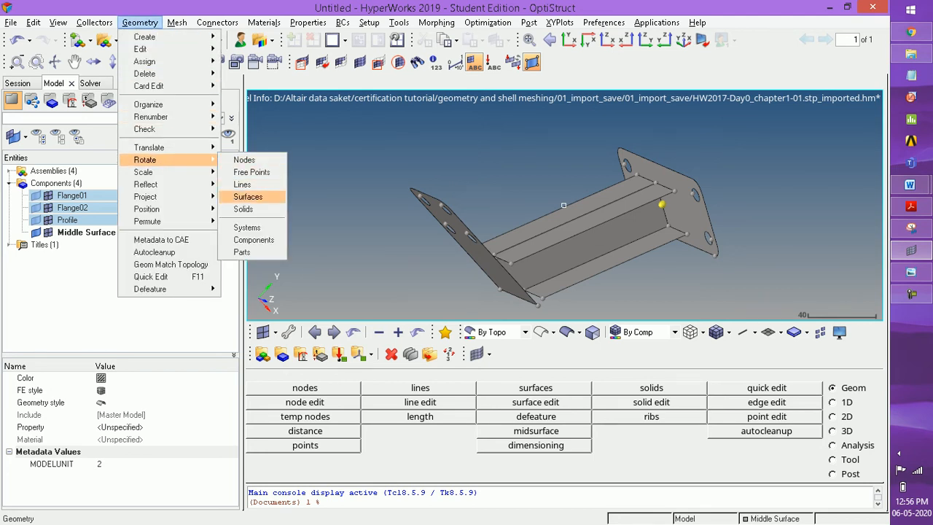
click(247, 197)
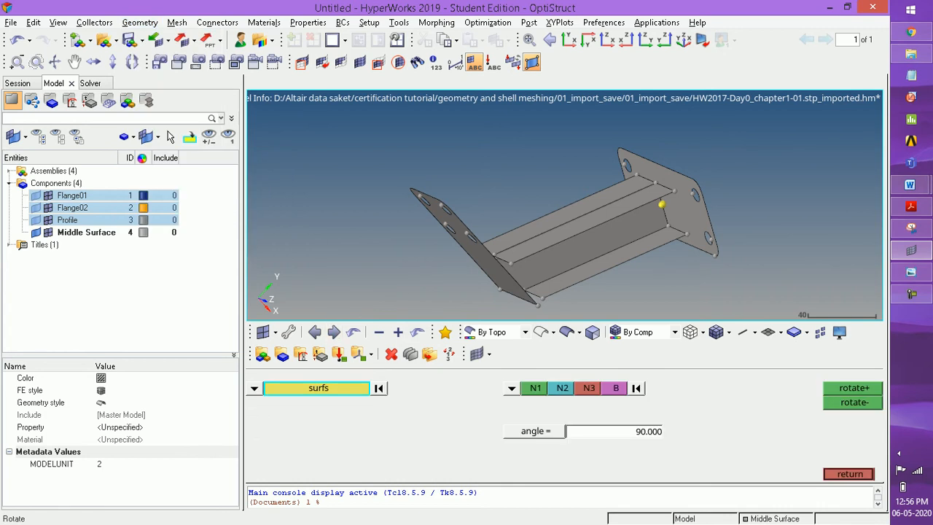
click(685, 211)
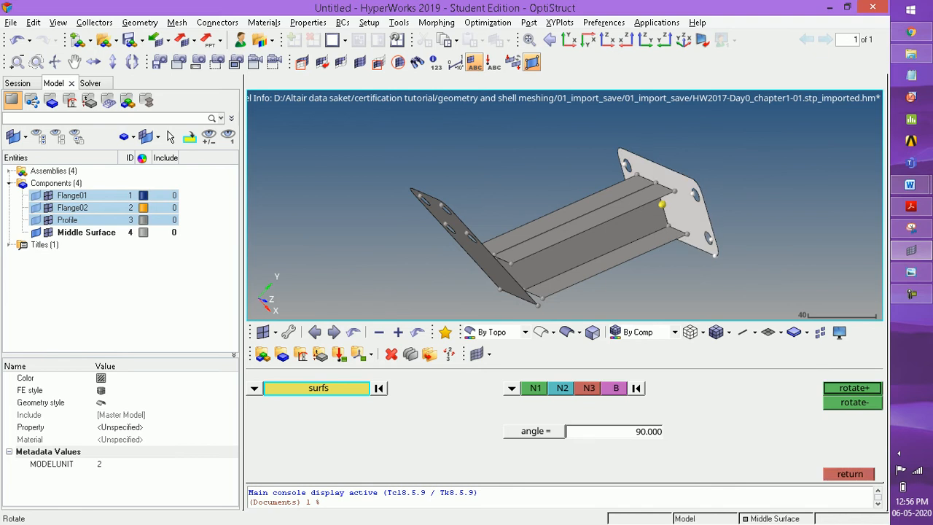
ctrl+drag(563, 205, 563, 171)
ctrl+drag(563, 205, 563, 182)
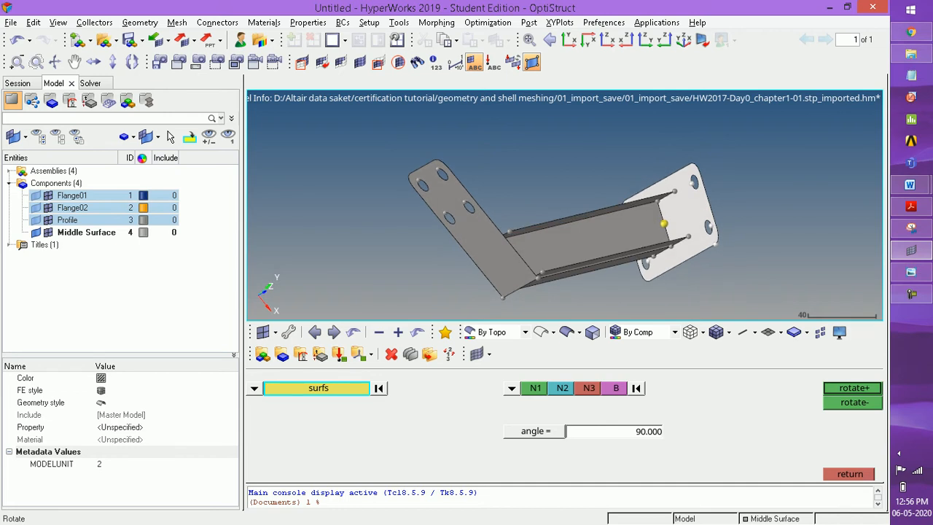
click(535, 388)
click(653, 256)
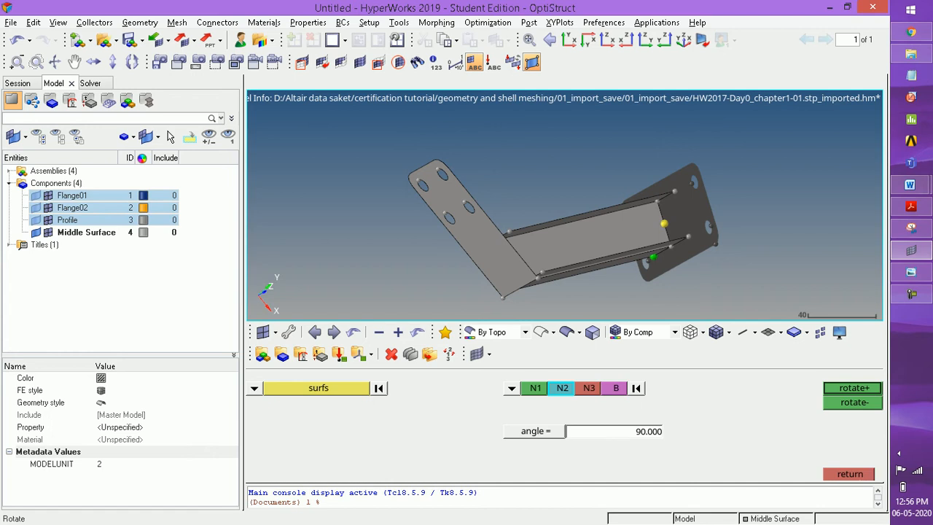
click(850, 474)
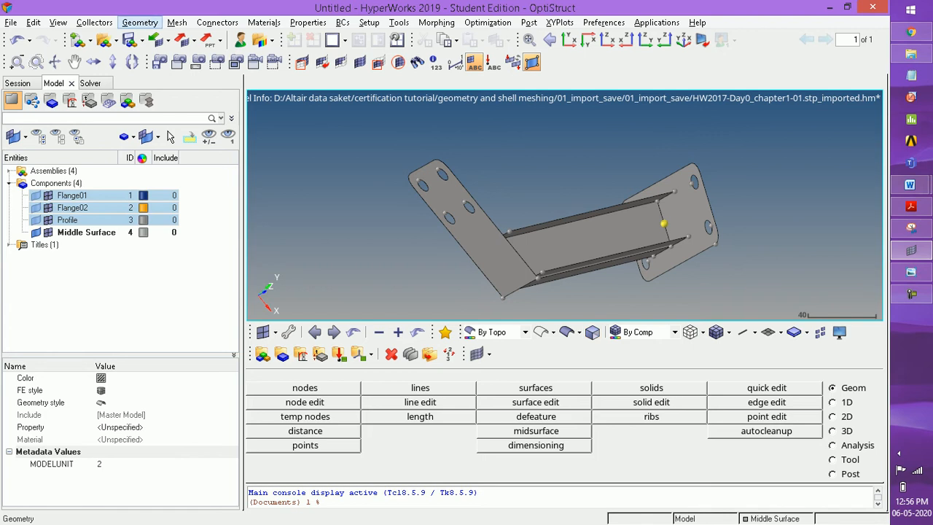
Step: Rotate the flange surface beside the new node by +90 degrees, defining the plane with three of its hole points and that node as base
click(139, 23)
mouse_move(168, 159)
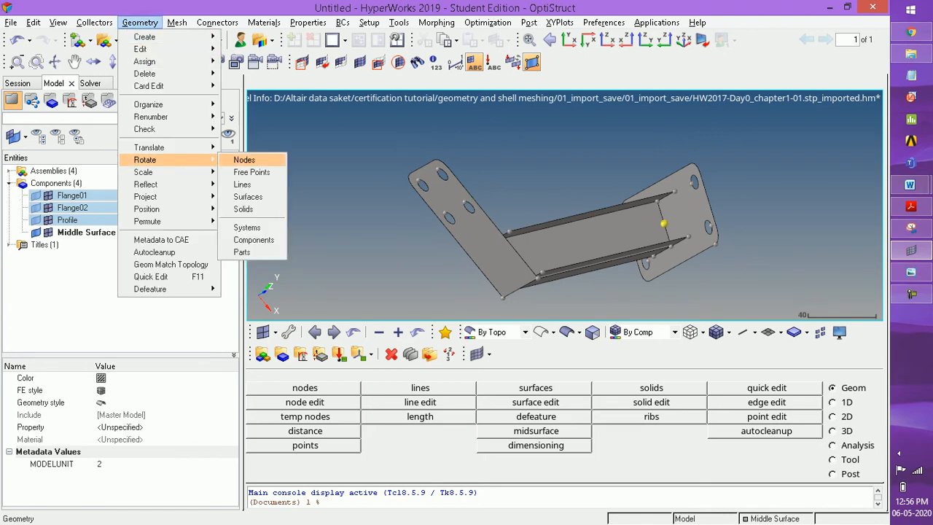
click(248, 196)
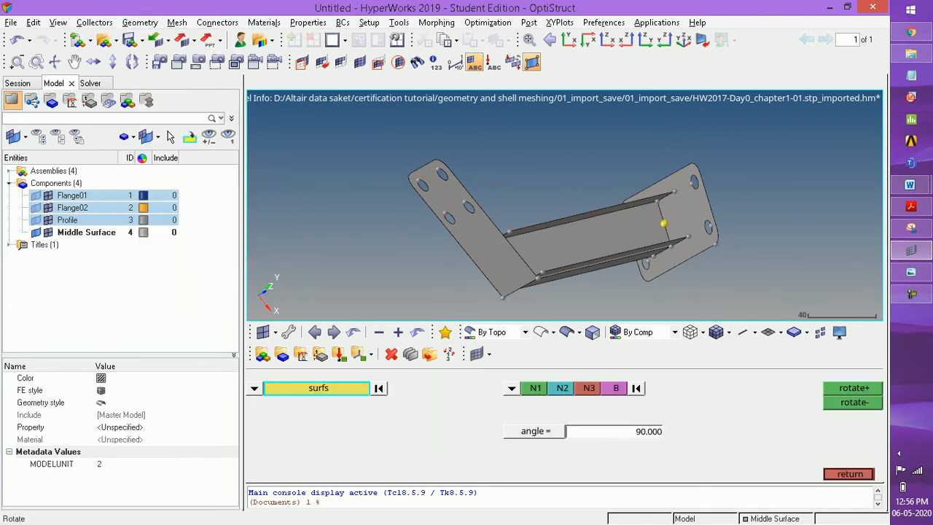
scroll(728, 219, up, 2)
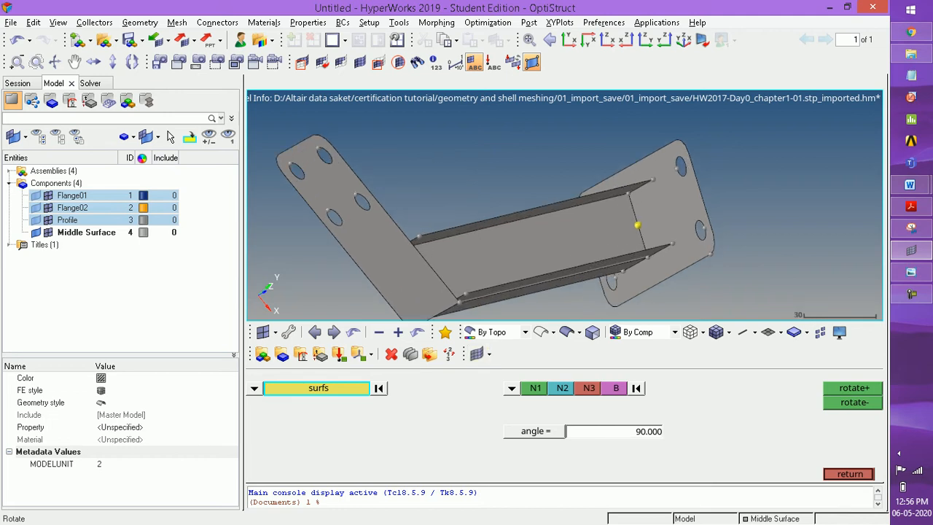
click(674, 204)
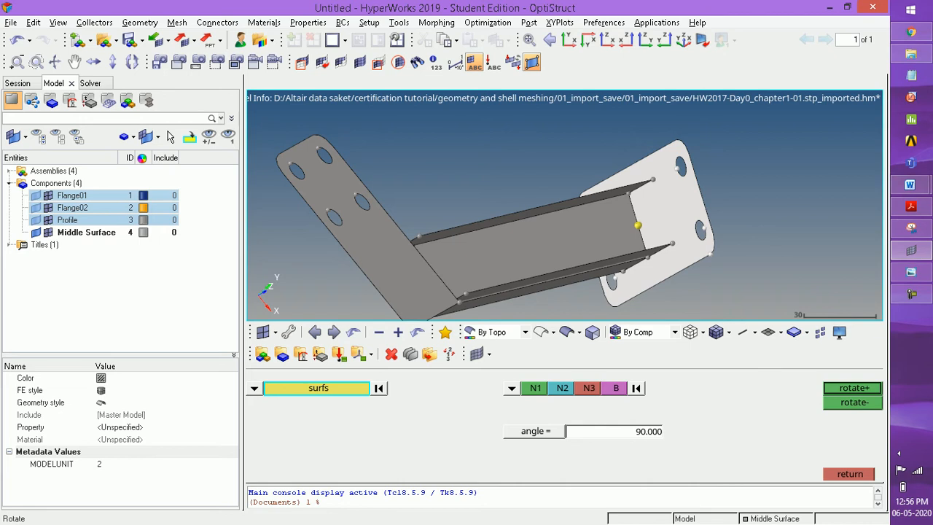
click(535, 388)
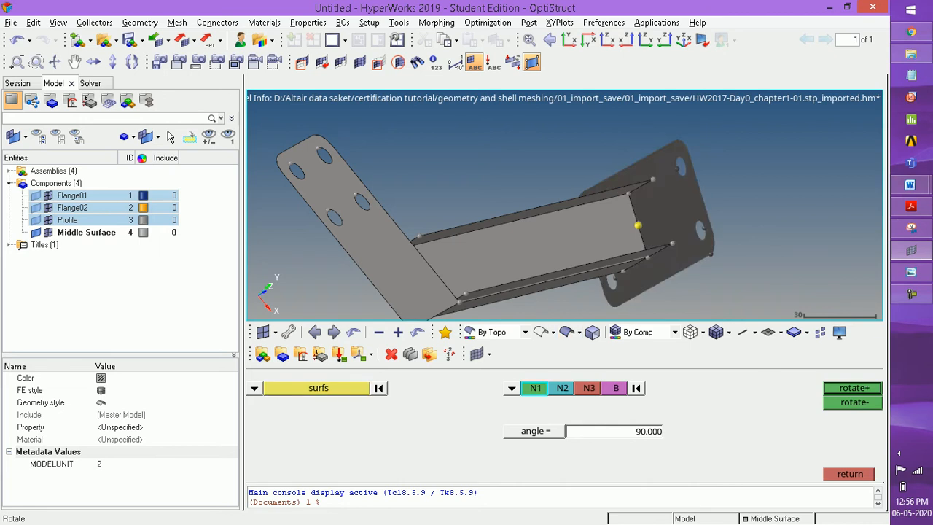
click(616, 278)
click(703, 229)
click(677, 168)
click(637, 225)
click(853, 388)
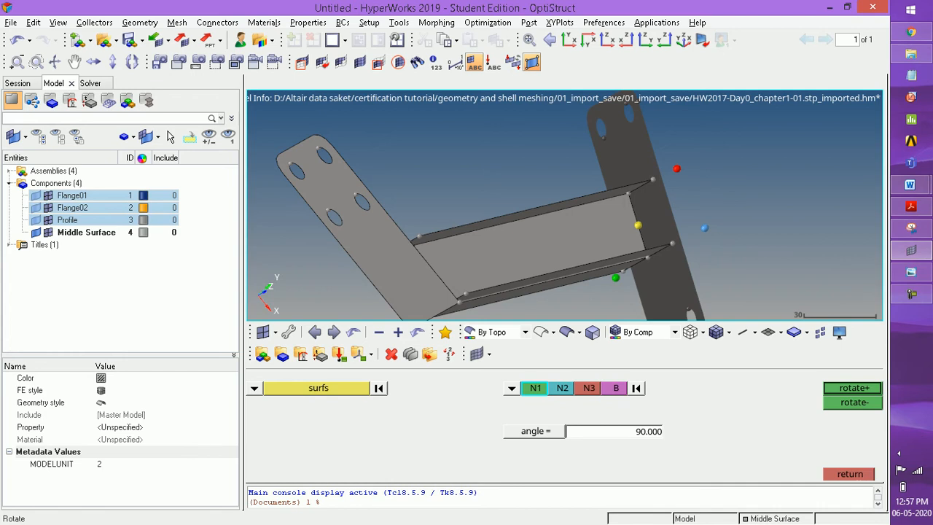
click(851, 473)
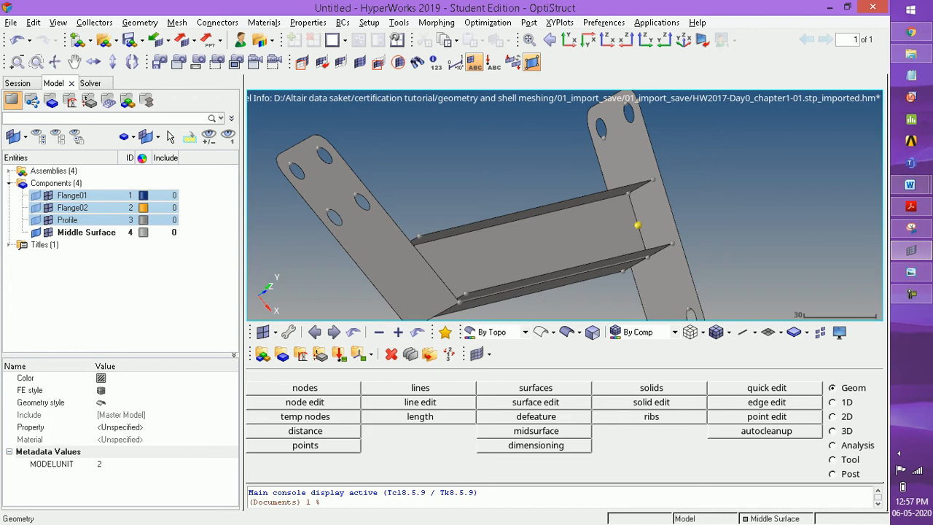
ctrl+drag(564, 205, 452, 248)
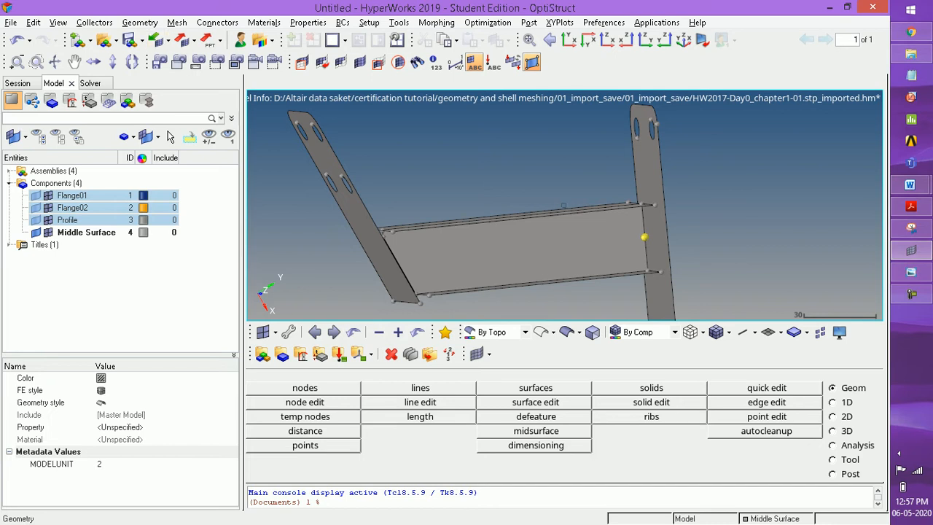
Step: Extend the profile surfaces over their end edges beside the new node, using the web and flange edges, to the rotated flange surface
click(140, 23)
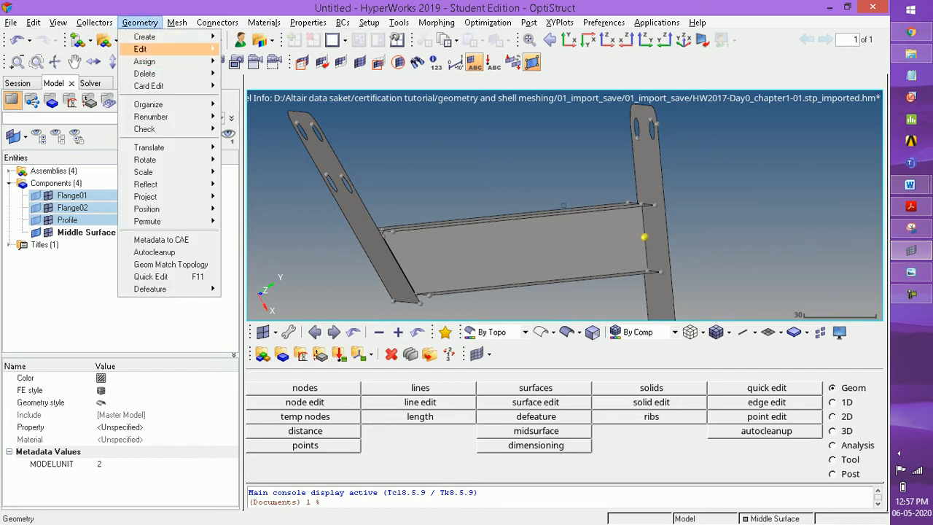
mouse_move(146, 49)
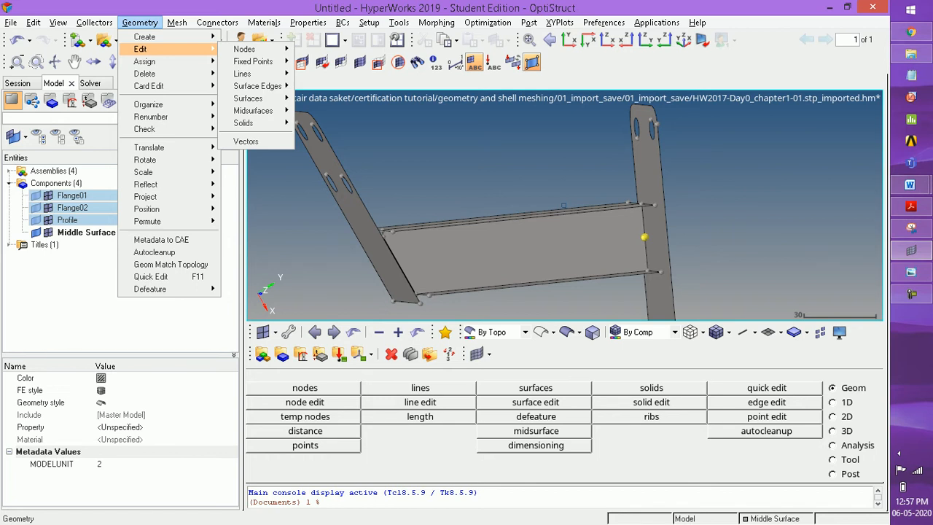
mouse_move(248, 98)
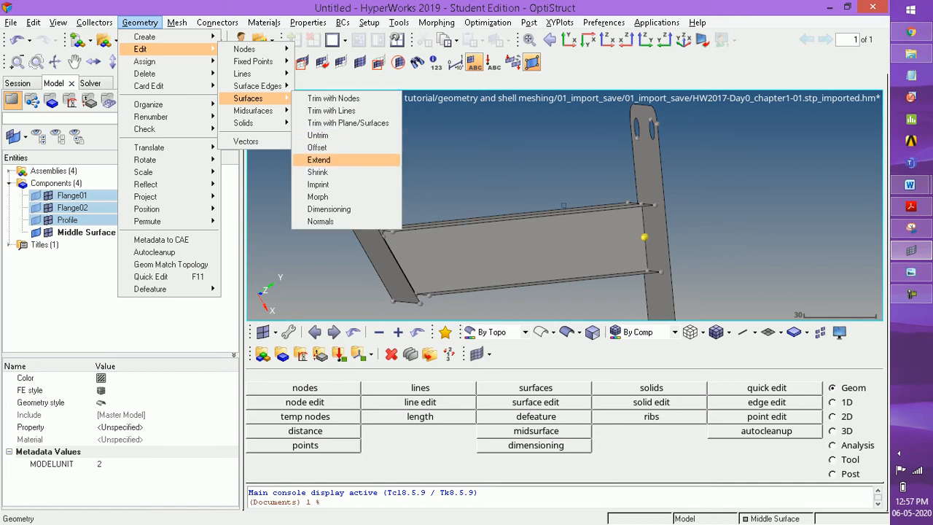
click(319, 159)
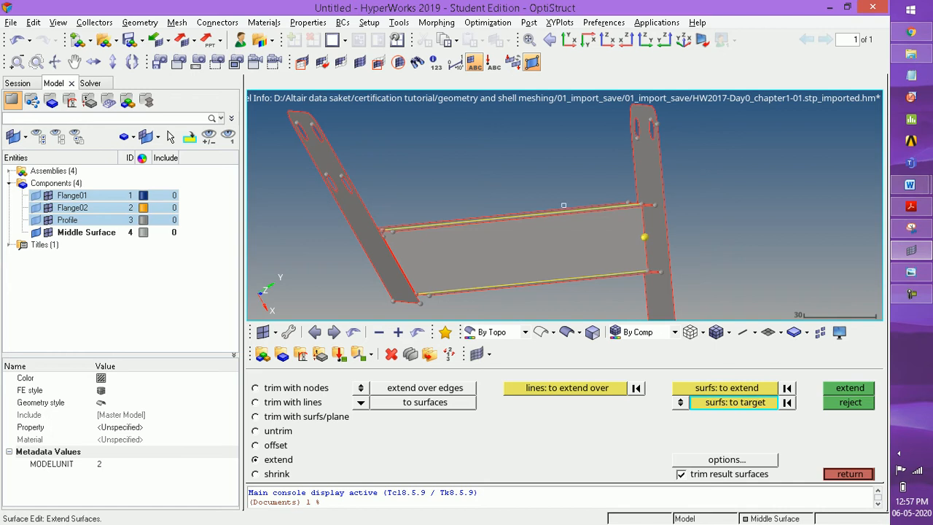
ctrl+drag(564, 175, 564, 205)
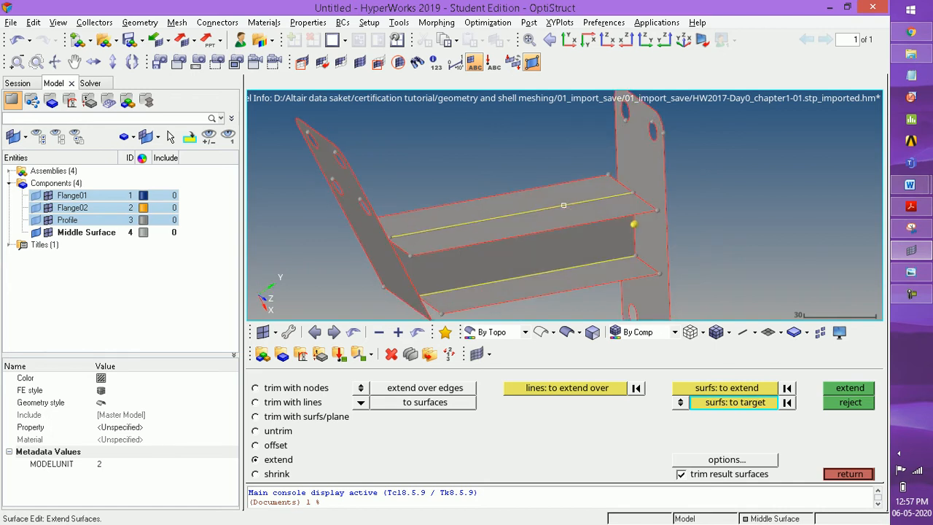
click(566, 387)
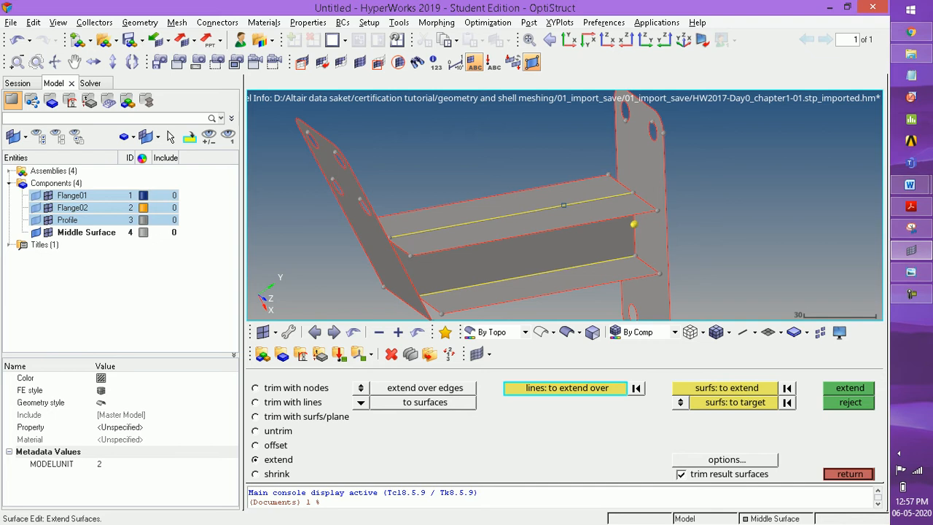
click(648, 264)
click(634, 228)
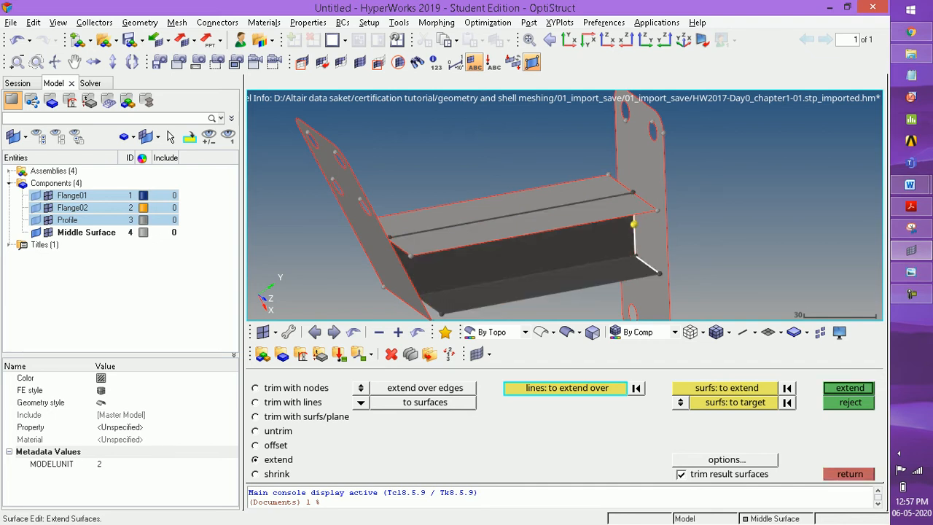
click(645, 201)
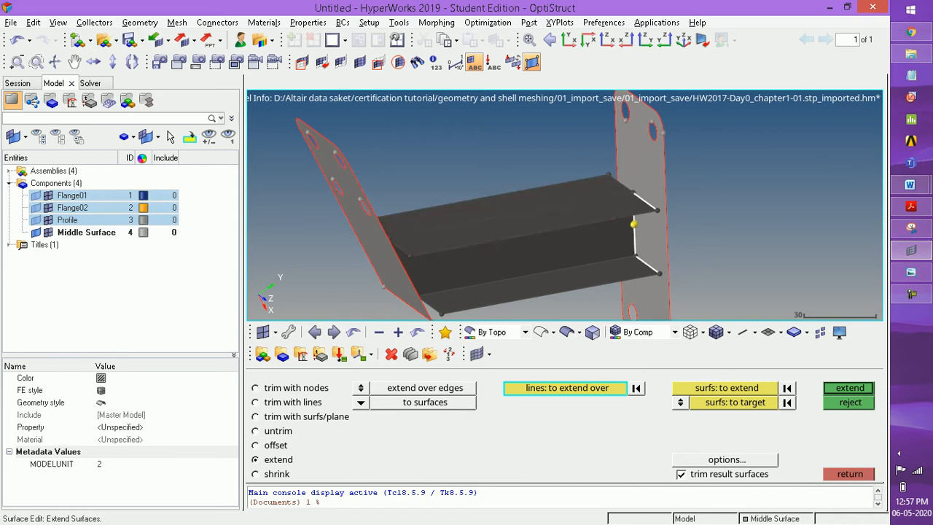
click(621, 184)
ctrl+drag(564, 205, 564, 146)
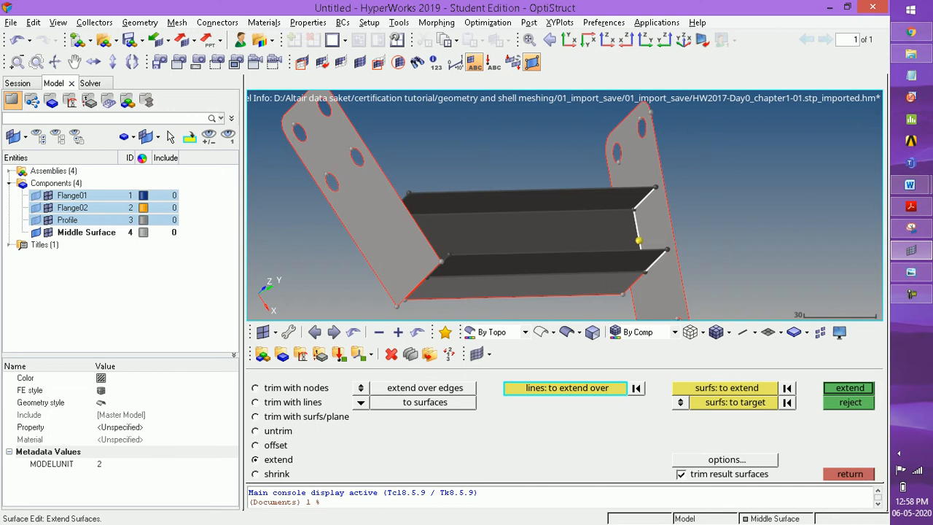
click(635, 283)
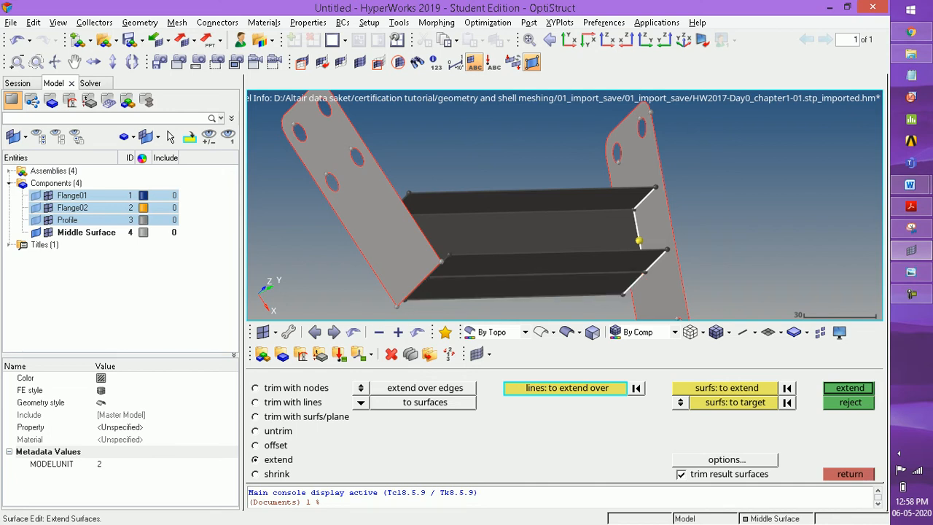
middle_click(638, 240)
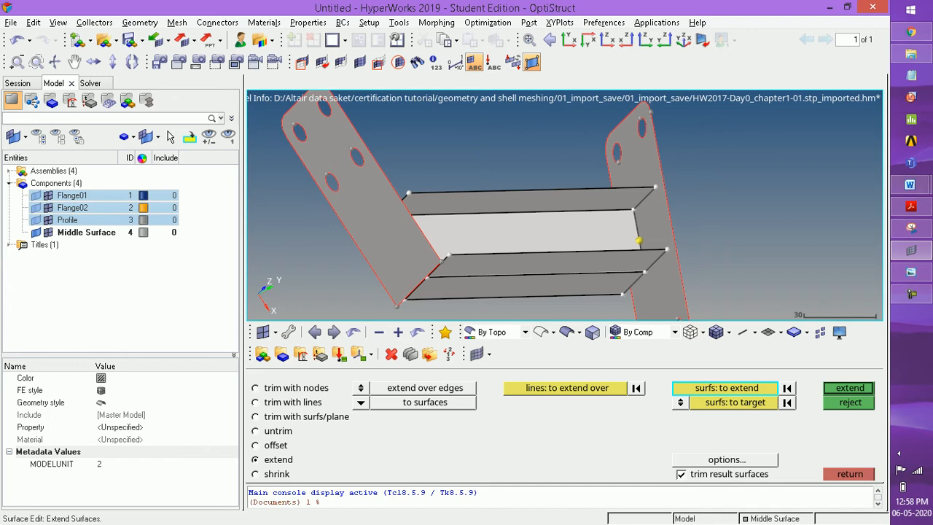
middle_click(639, 241)
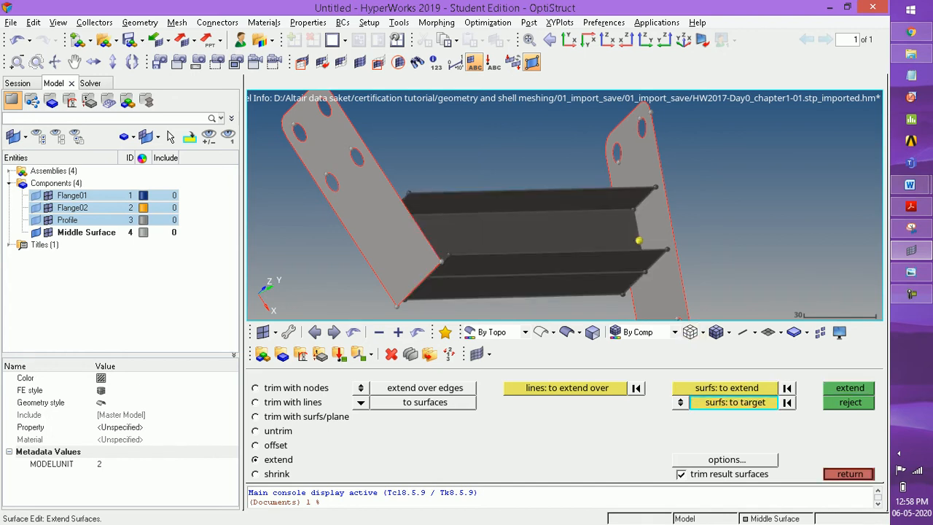
click(639, 240)
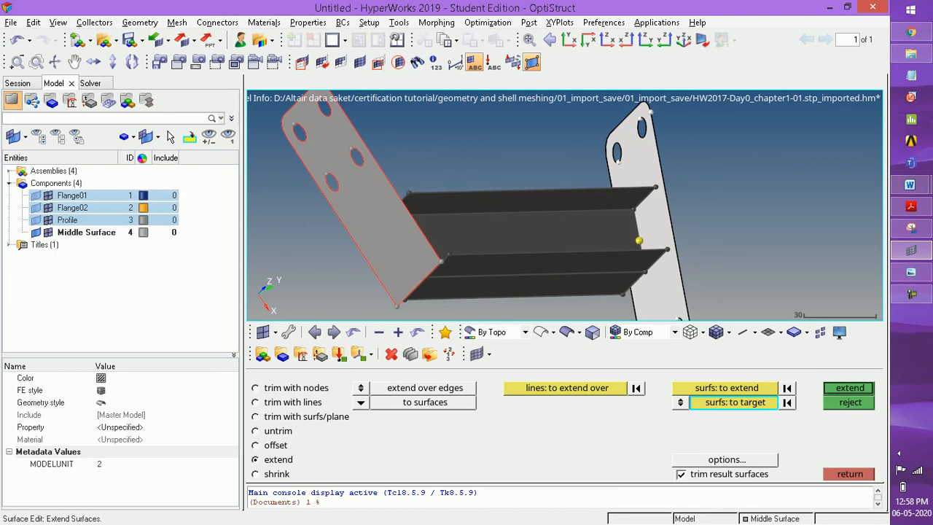
middle_click(638, 241)
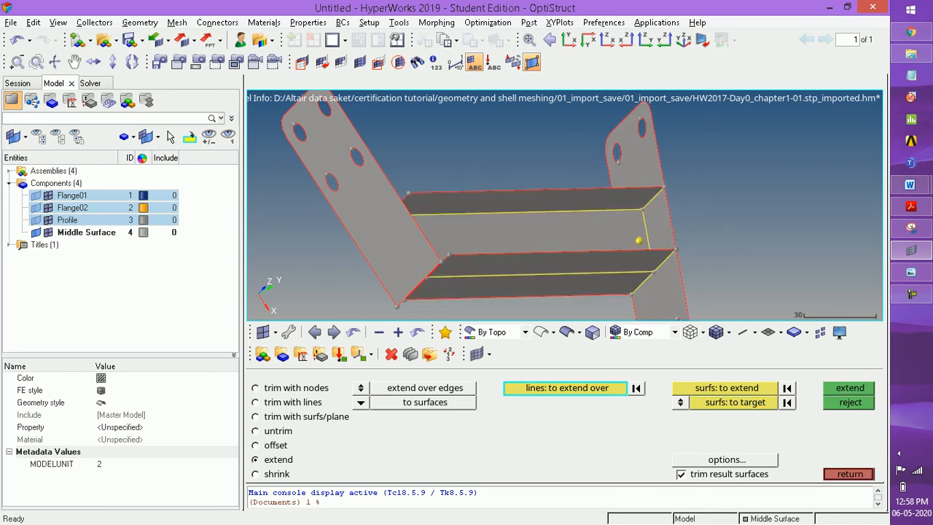
Step: Extend the profile surfaces over the web and flange edges at the opposite end to the other flange surface, and leave the Extend tool
ctrl+drag(639, 240, 615, 290)
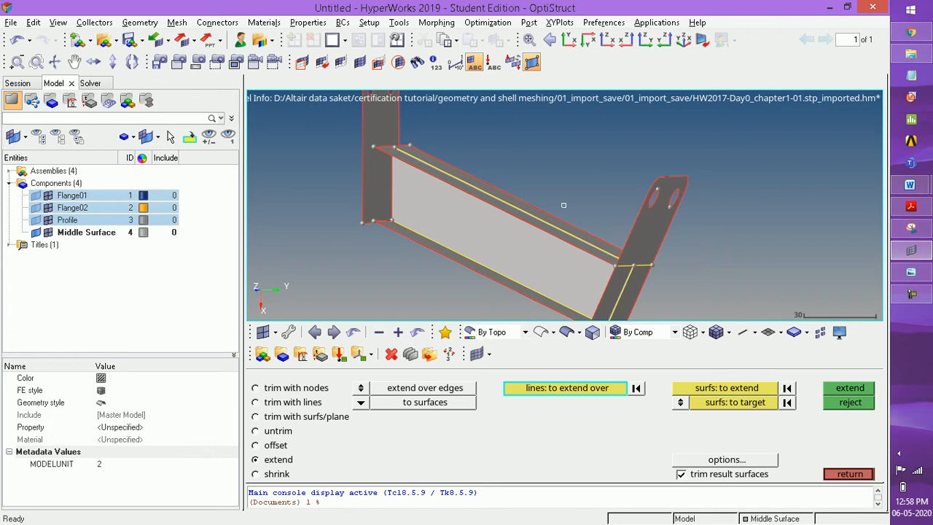
click(392, 187)
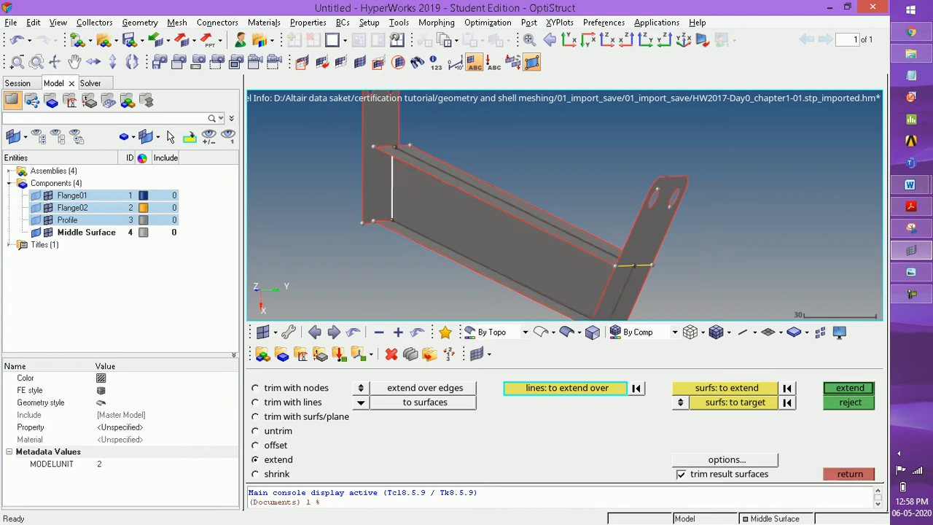
click(383, 220)
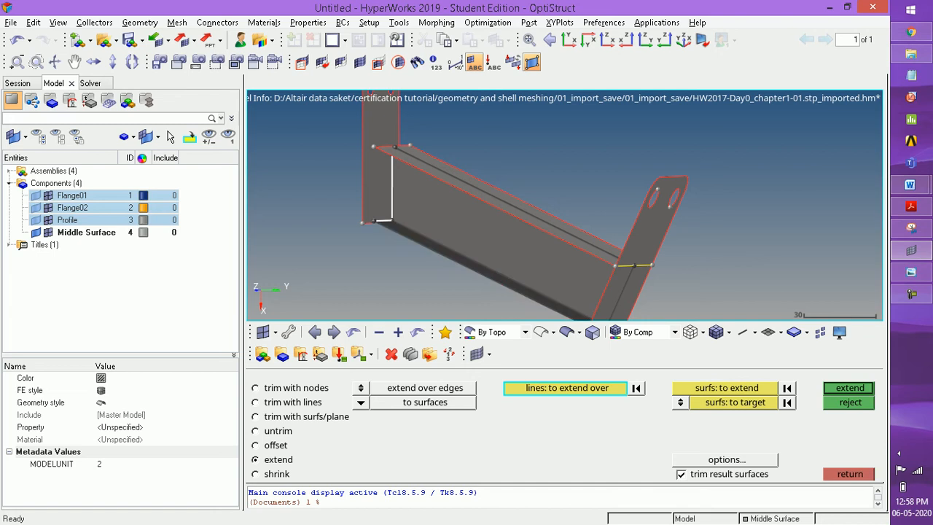
click(385, 146)
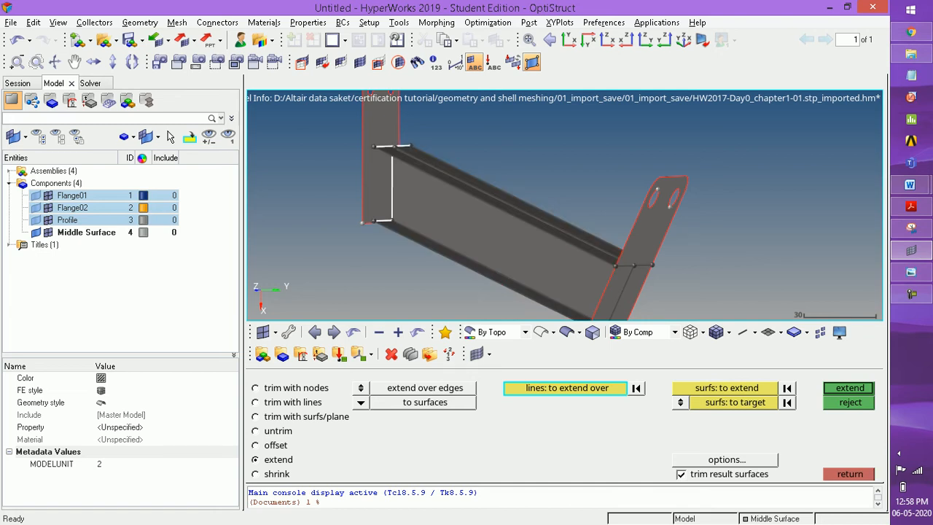
ctrl+drag(563, 205, 563, 156)
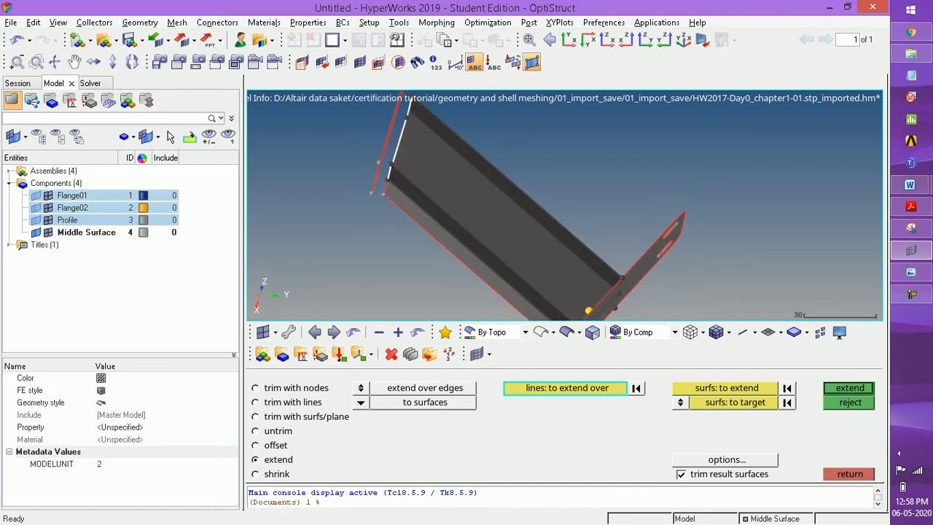
click(386, 187)
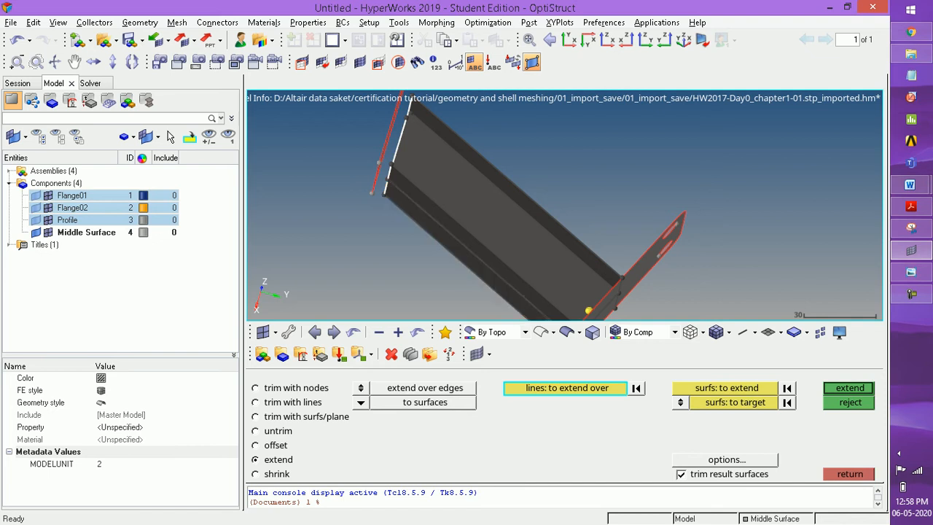
ctrl+drag(564, 205, 563, 256)
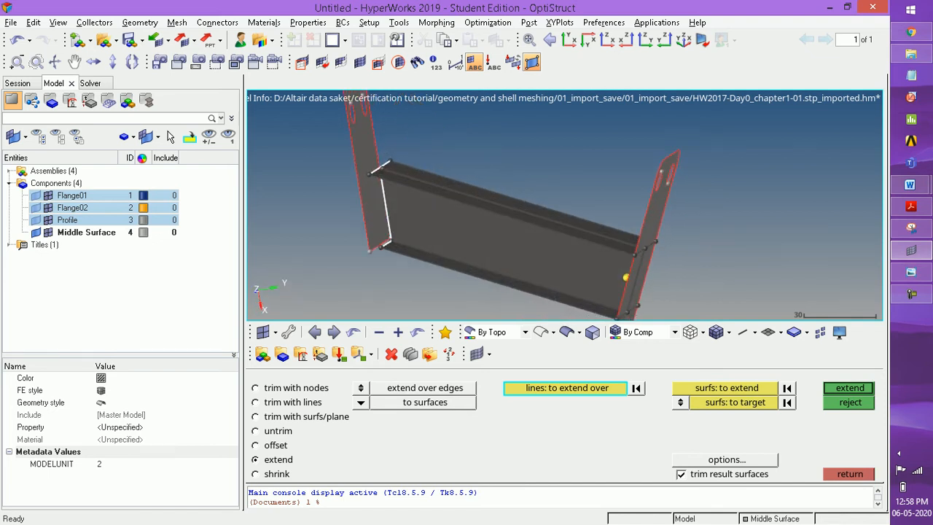
ctrl+drag(563, 205, 591, 191)
ctrl+scroll(388, 155, up, 2)
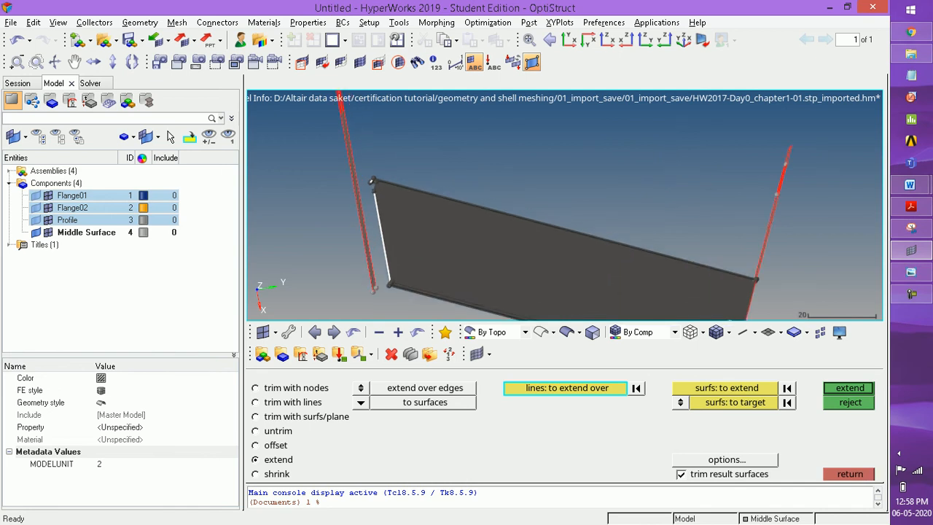
ctrl+scroll(372, 181, up, 3)
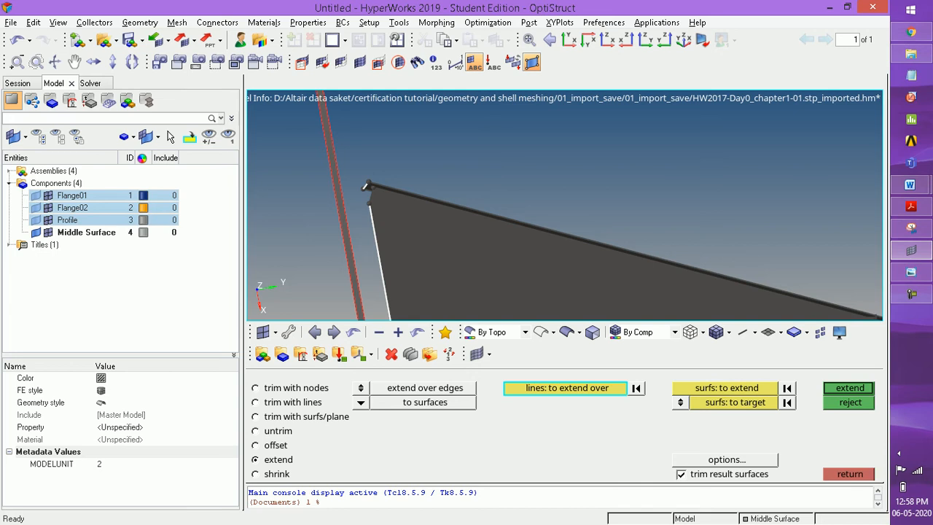
click(367, 188)
ctrl+drag(367, 188, 564, 205)
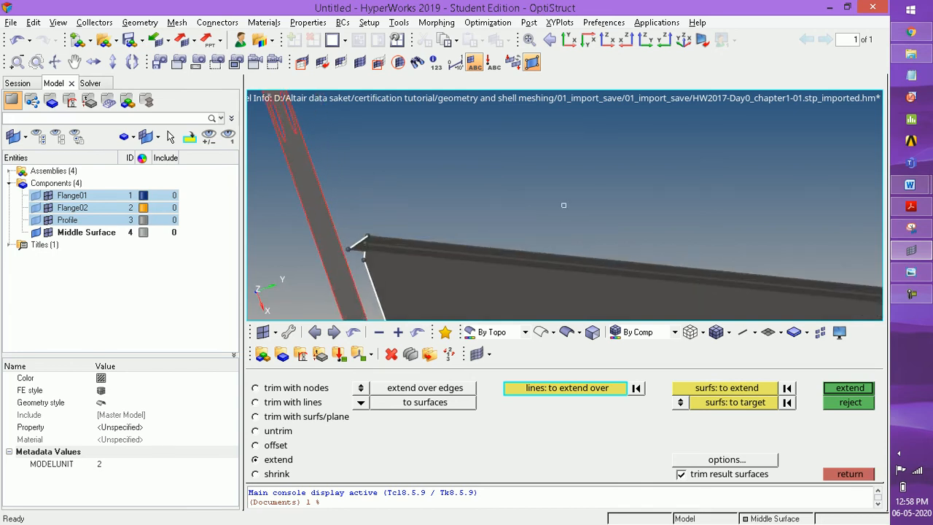
click(725, 388)
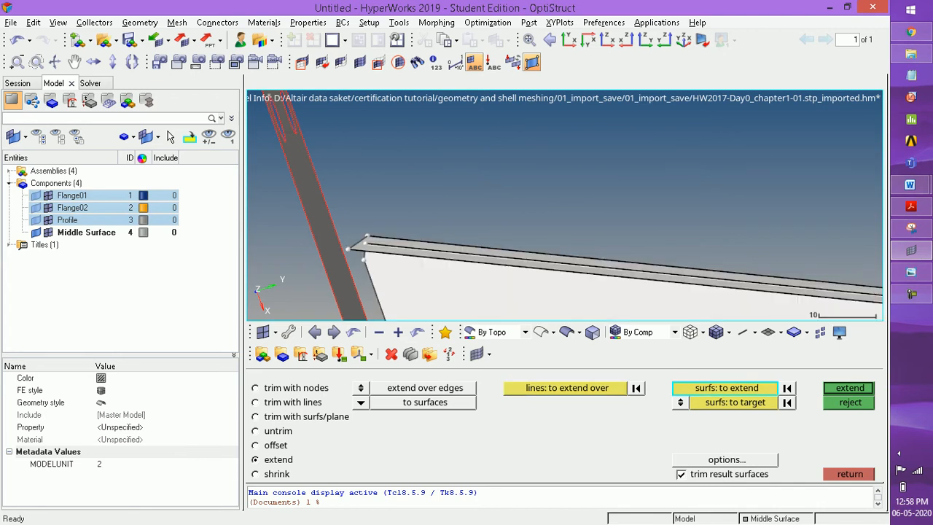
click(734, 403)
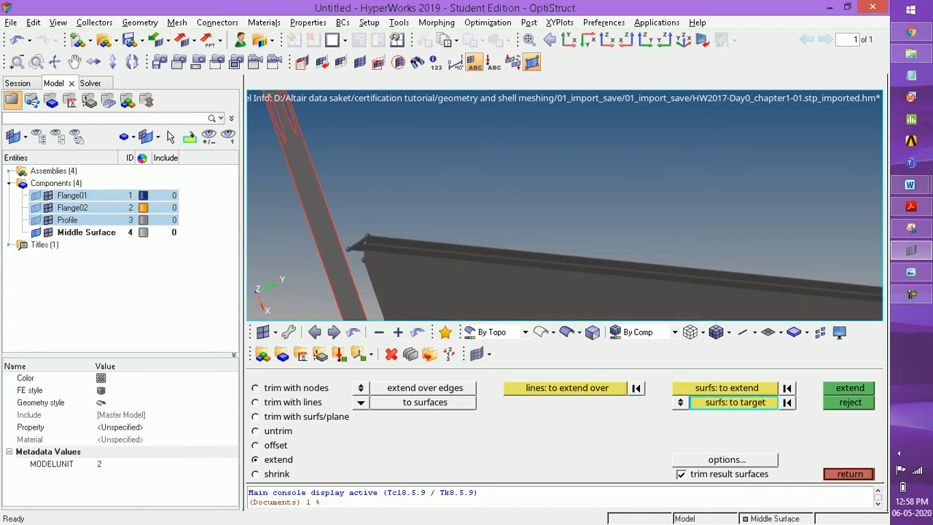
click(318, 197)
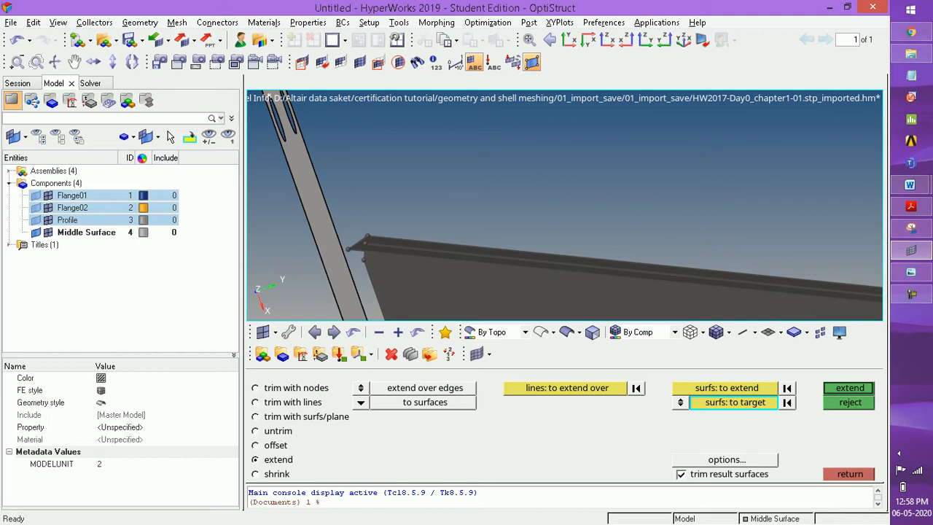
click(848, 388)
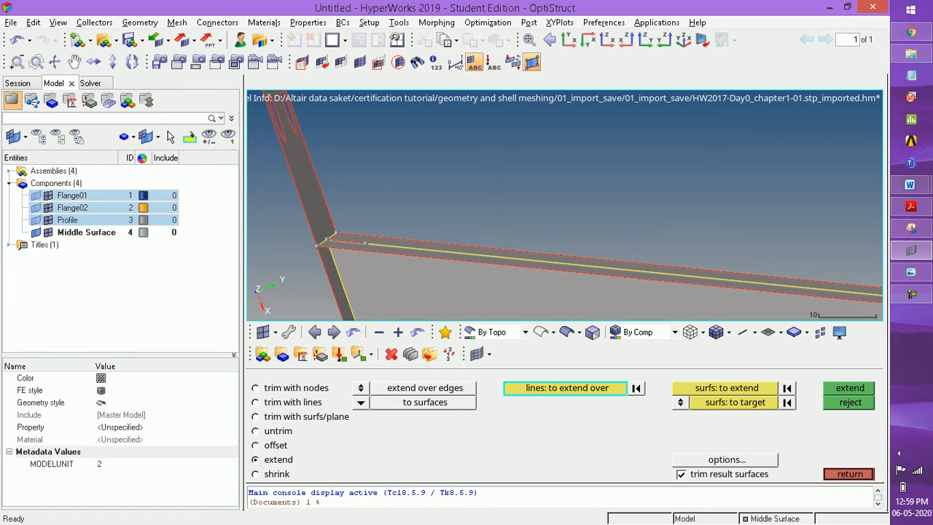
key(f)
ctrl+drag(572, 157, 563, 205)
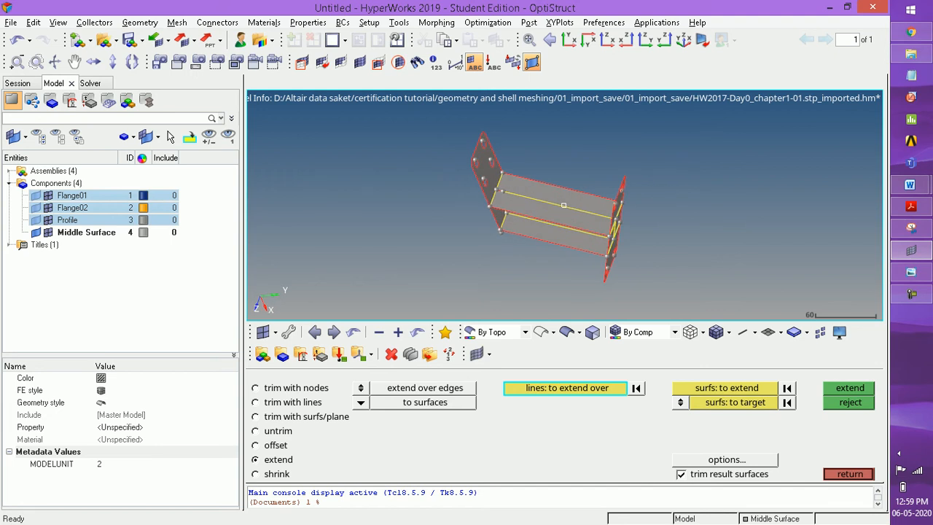
key(Escape)
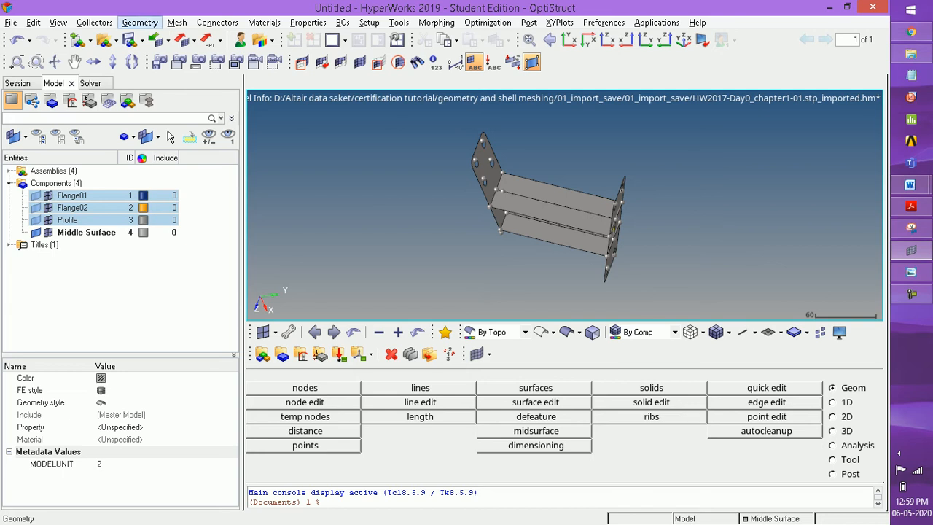
Step: Trim the extended profile surfaces where they intersect, using the self-intersecting surfaces option, and leave the trim tool
click(140, 22)
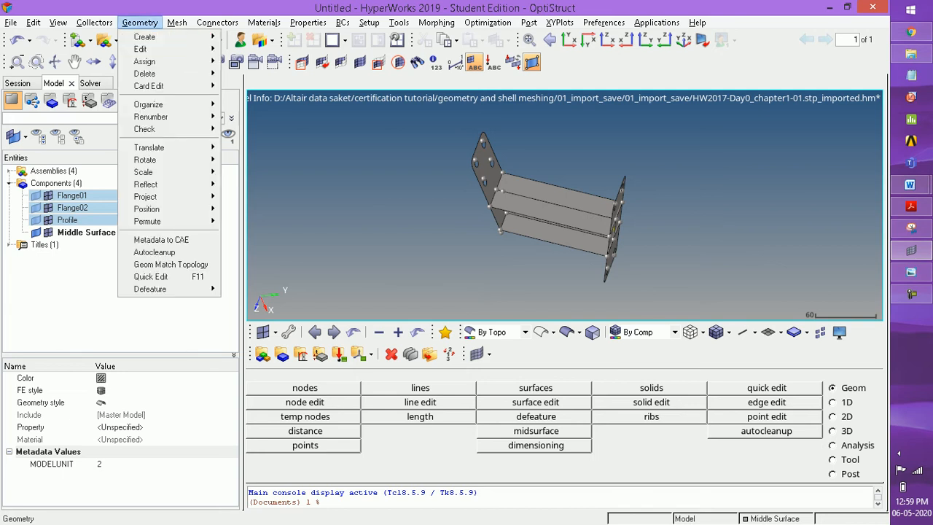
mouse_move(145, 49)
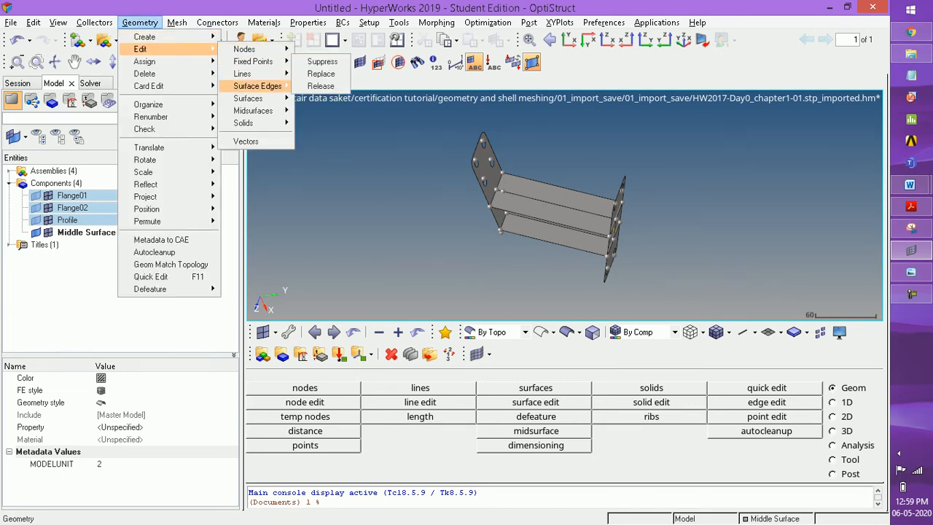
mouse_move(248, 98)
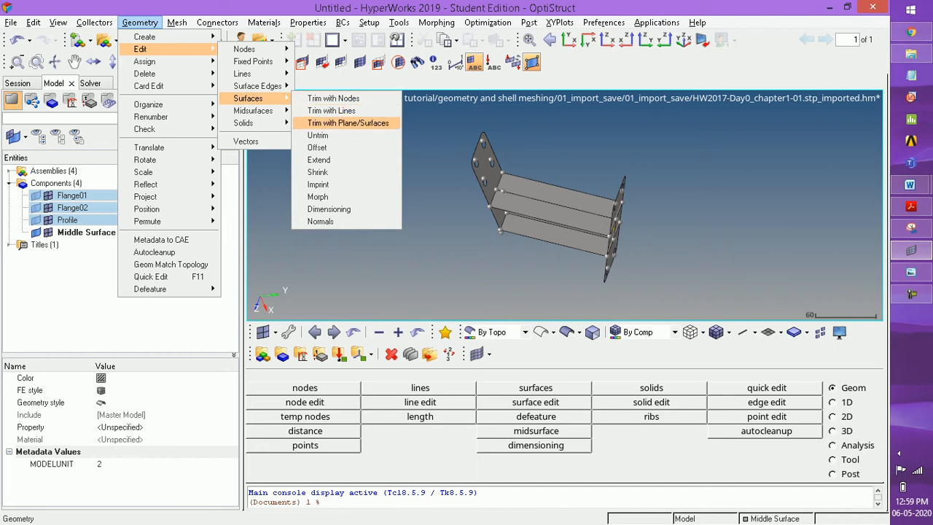
click(348, 122)
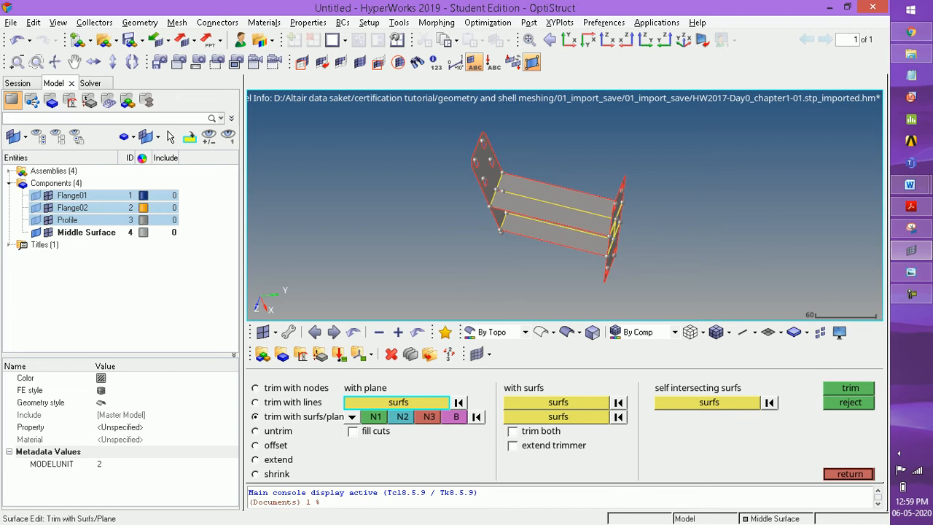
click(707, 402)
ctrl+drag(599, 259, 605, 235)
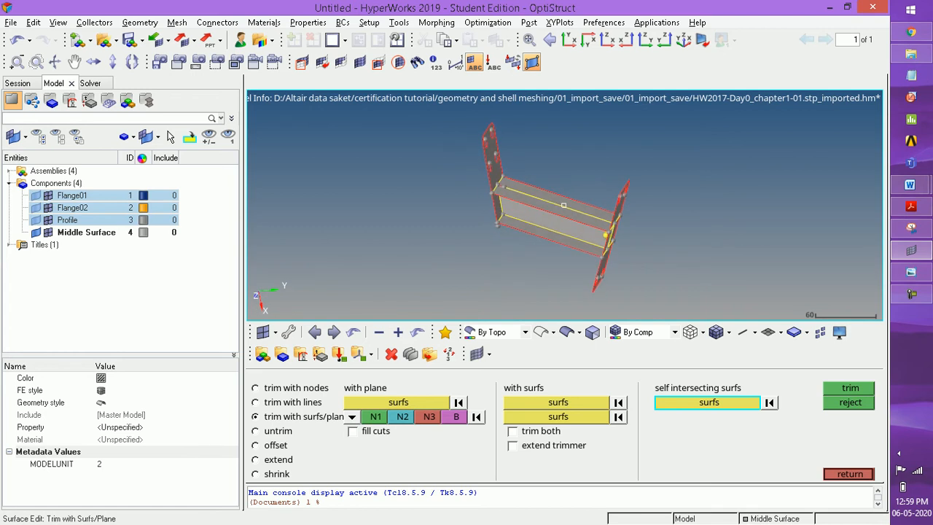
click(563, 204)
click(555, 200)
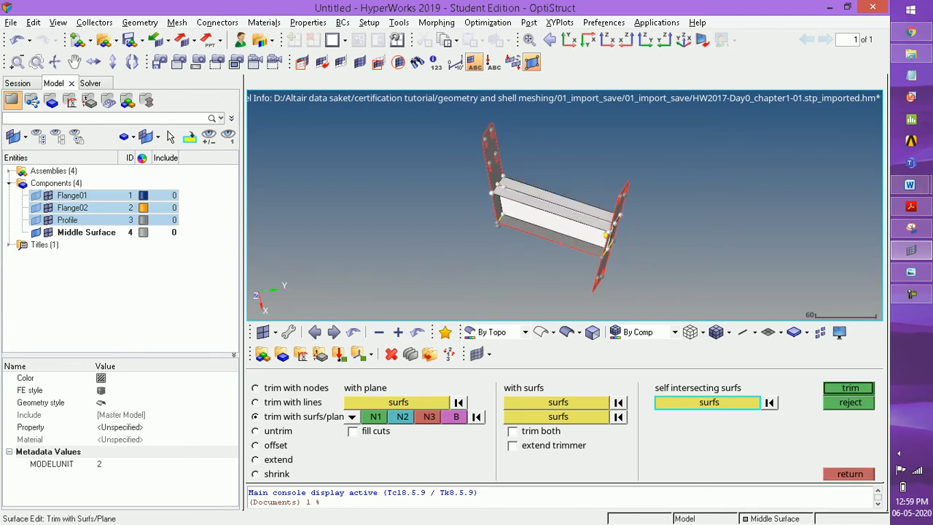
key(Return)
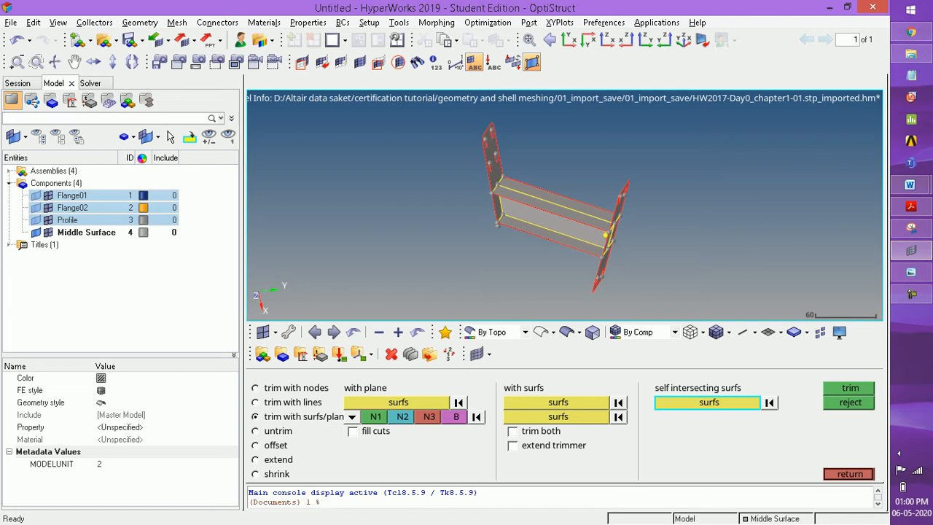
key(Escape)
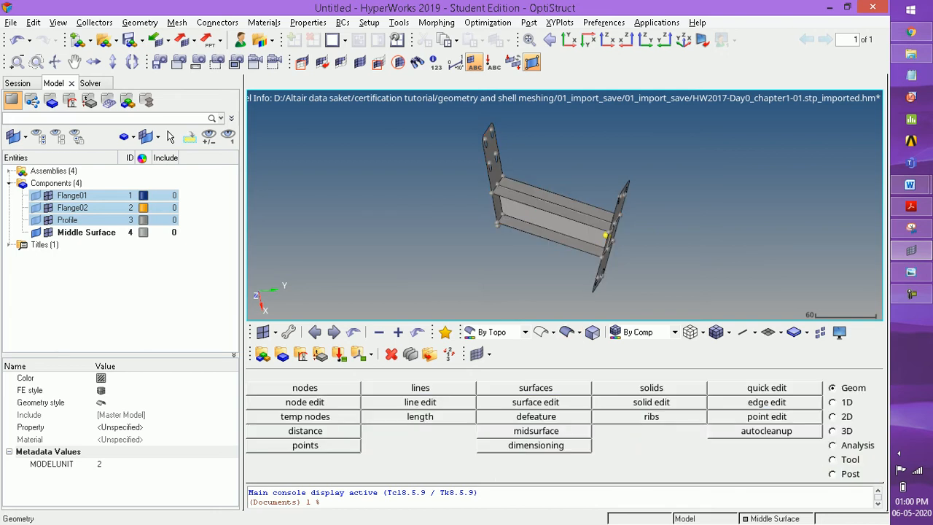
Step: Delete the narrow leftover surface strip at the unrotated flange's end, just beyond the profile's outer edge, and leave the delete tool
ctrl+drag(565, 205, 566, 167)
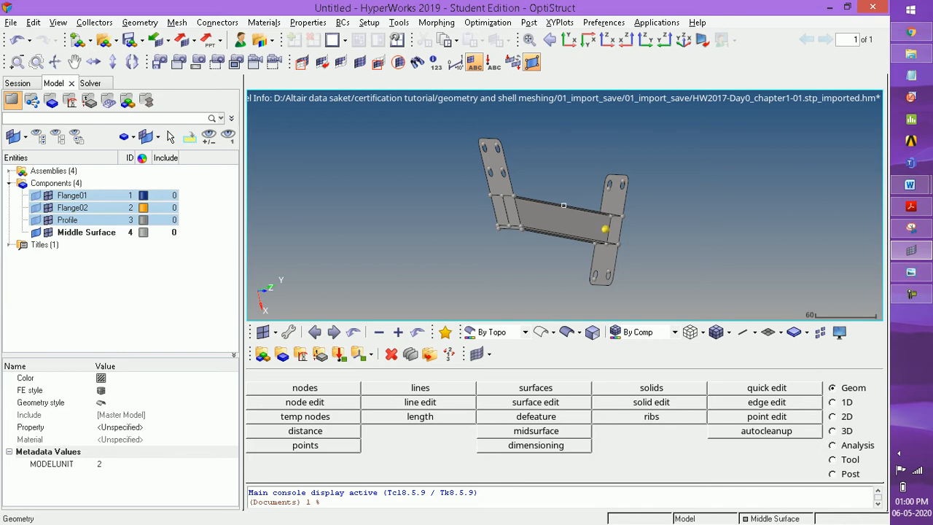
click(833, 459)
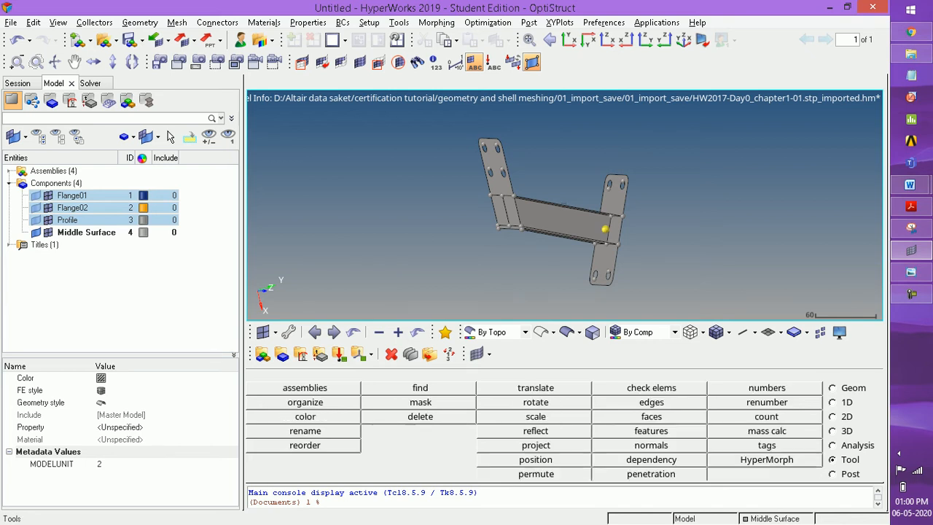
click(420, 416)
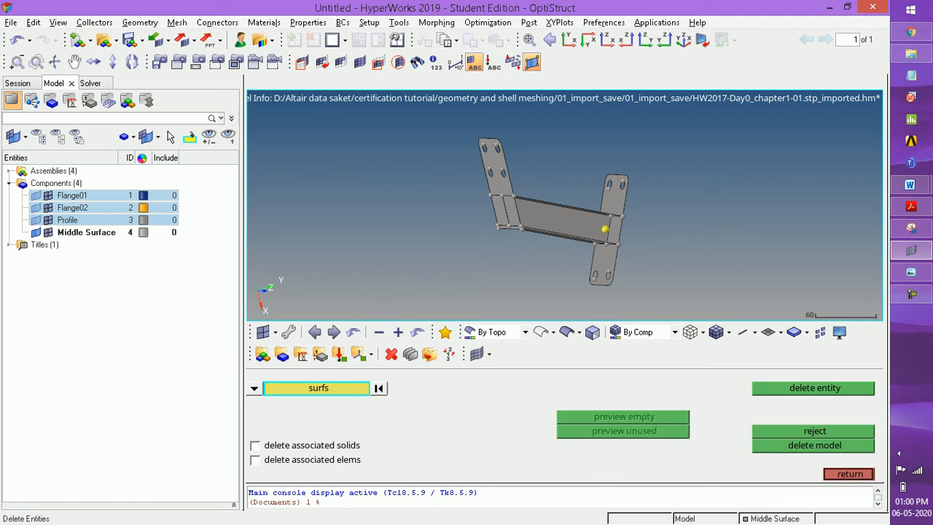
click(509, 227)
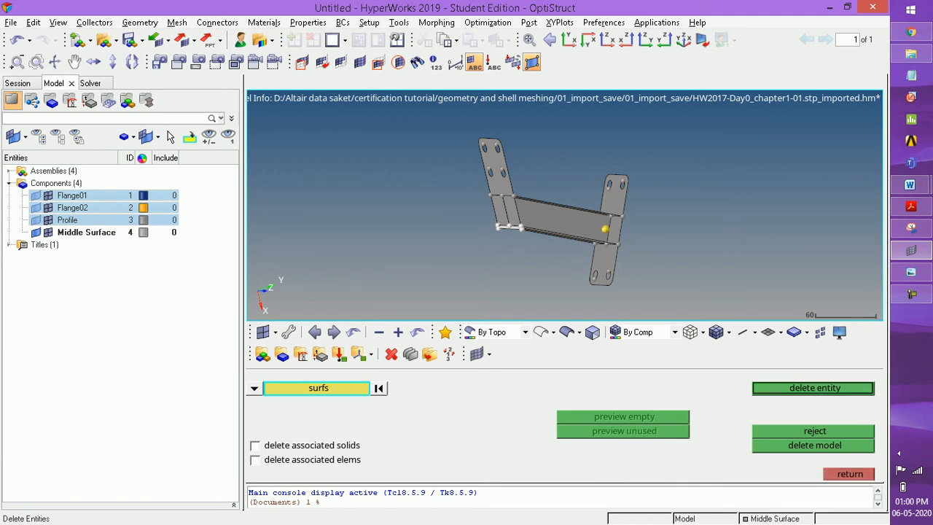
click(813, 388)
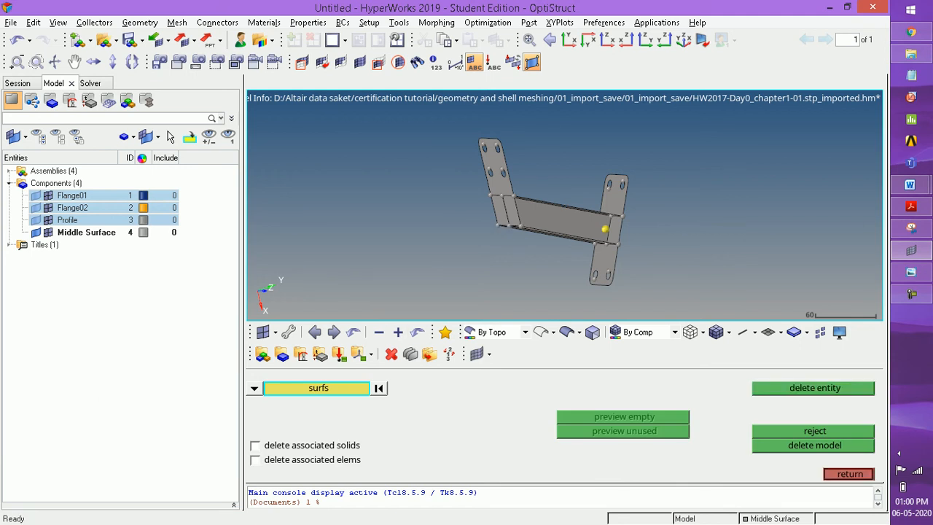
key(Escape)
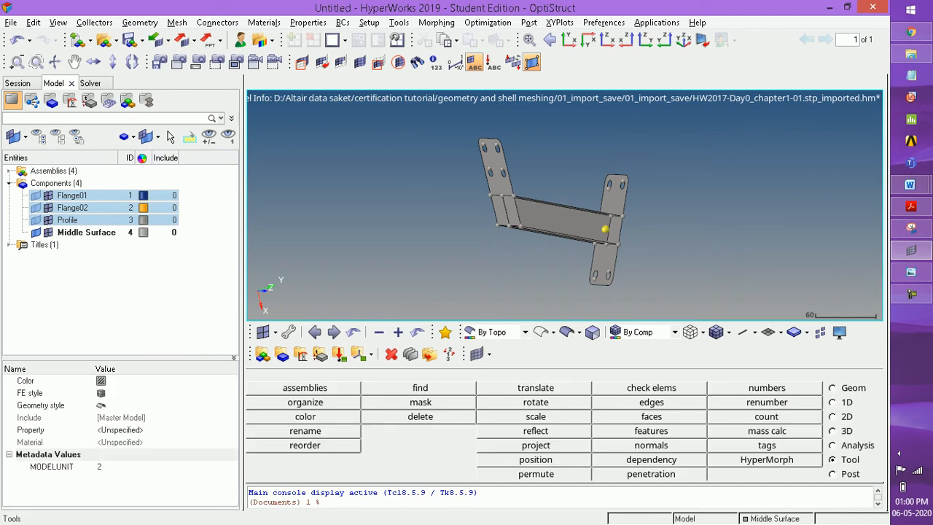
Step: Display the geometry of the original flange and profile components for comparison with the midsurfaces, and hide it again
ctrl+drag(564, 206, 511, 212)
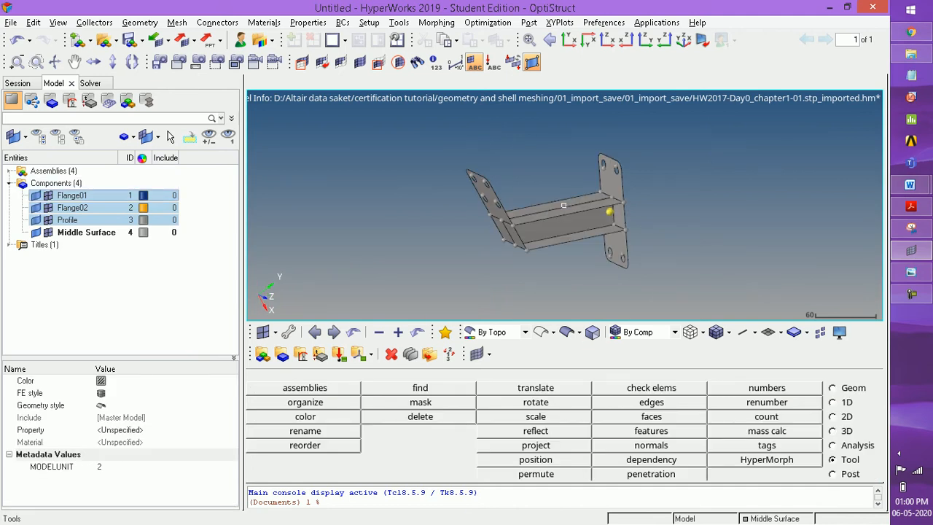
click(36, 195)
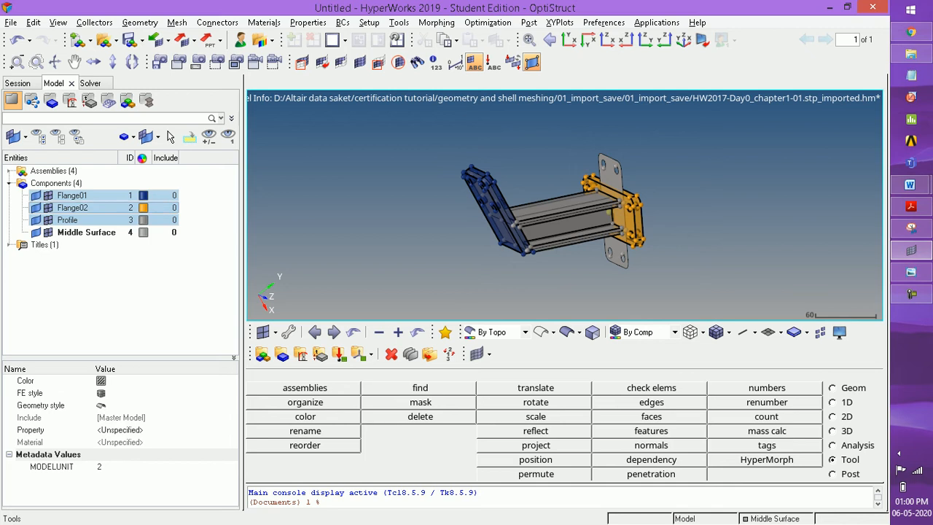
click(36, 208)
click(88, 281)
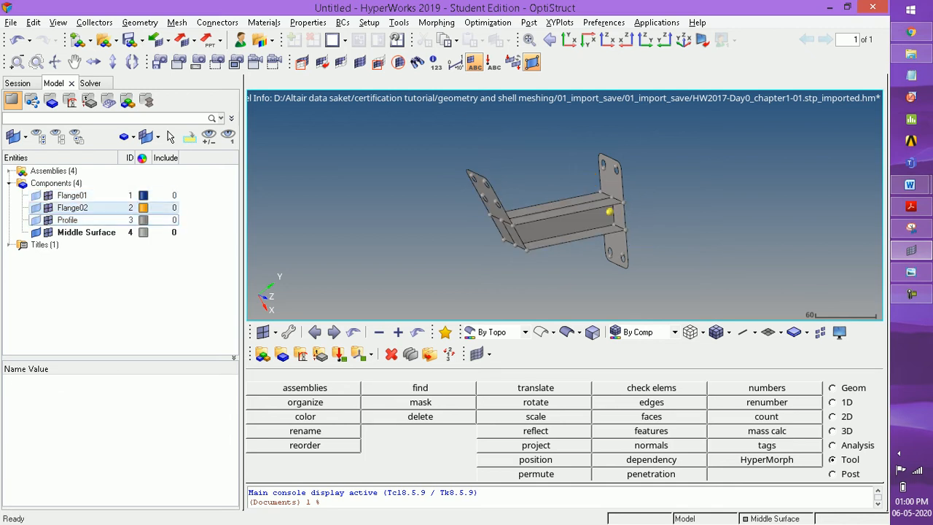
click(36, 196)
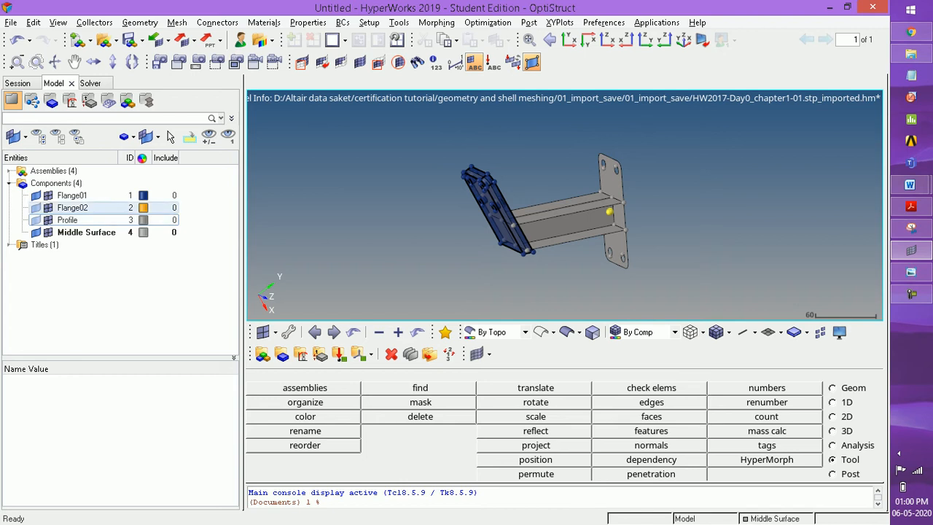
click(36, 195)
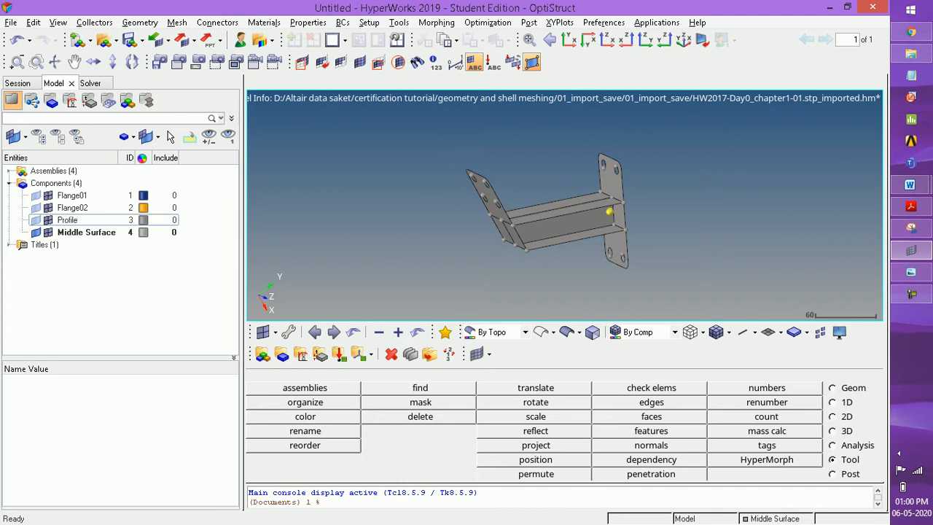
Step: Create a material named steel
right_click(129, 282)
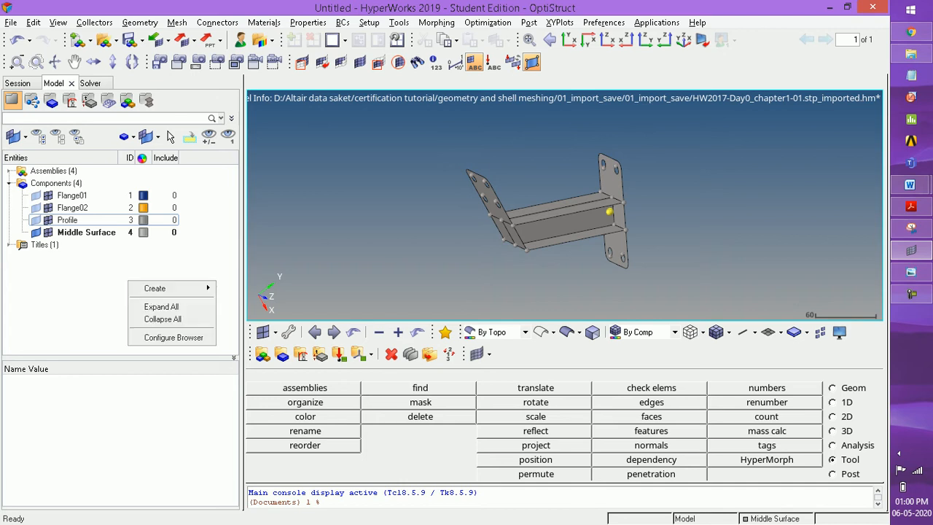
mouse_move(154, 288)
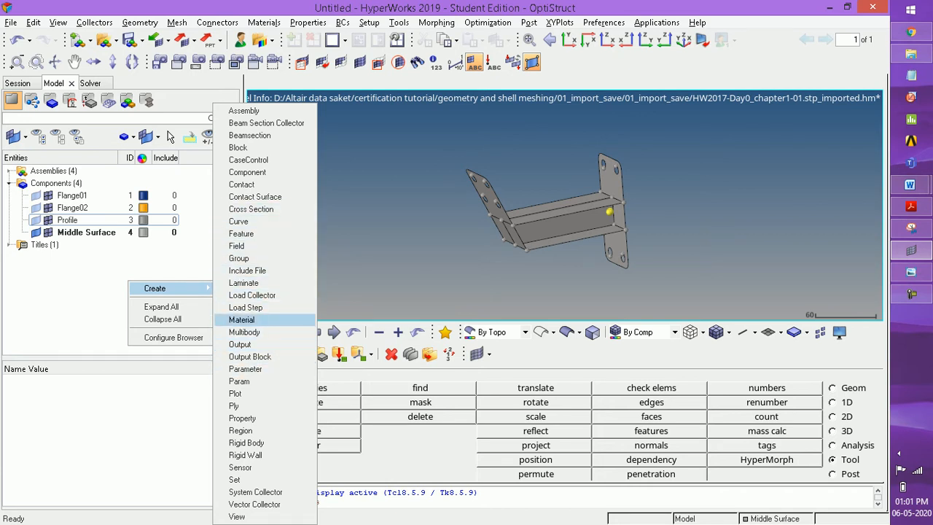
click(242, 320)
text(steel)
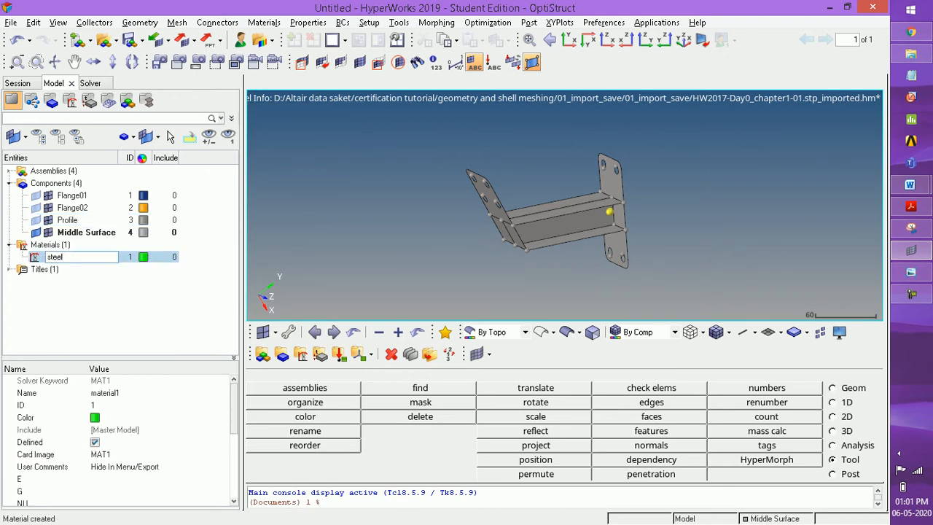
key(Return)
Step: Set the steel material's E to 210000, NU to 0.3 and RHO to 7.85e-09
click(116, 479)
text(210000)
key(Return)
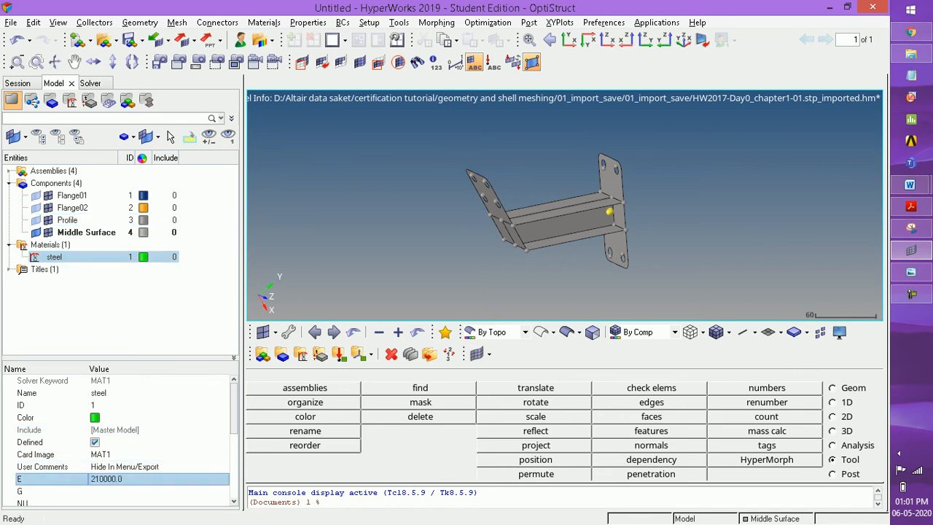
scroll(120, 437, down, 5)
scroll(120, 437, up, 5)
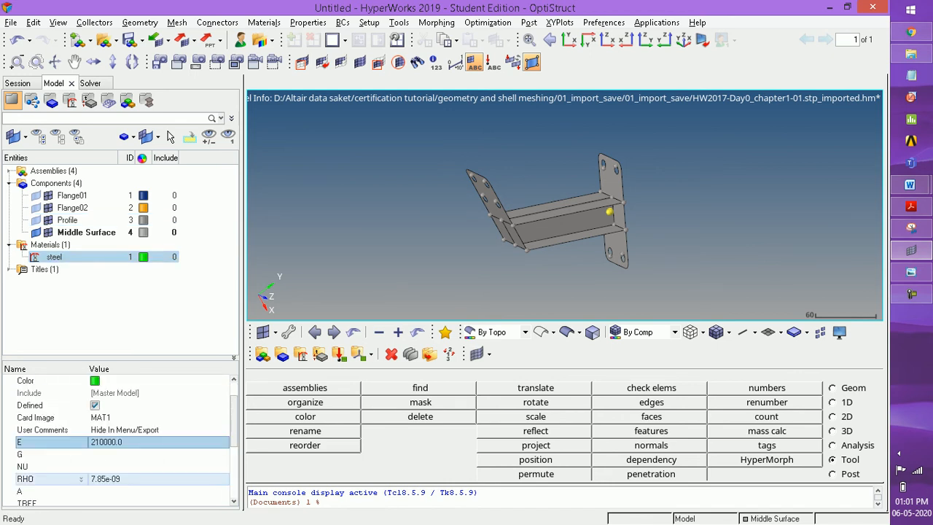
click(117, 467)
key(Return)
click(117, 478)
key(Return)
Step: Create a component named t10
right_click(125, 292)
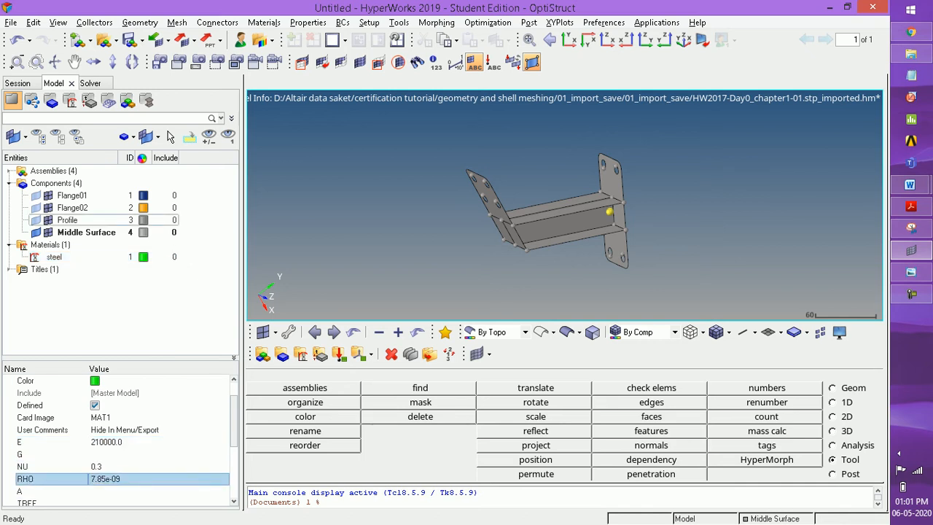
mouse_move(156, 299)
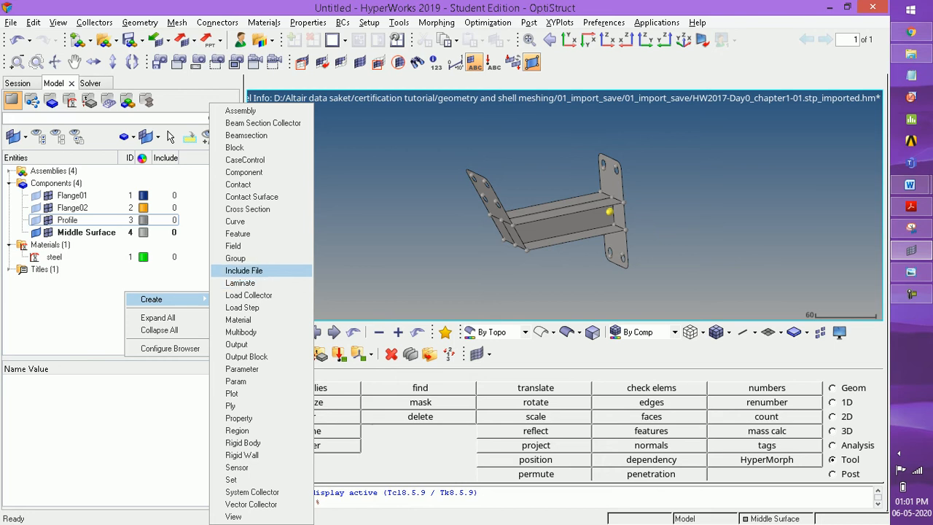
click(243, 172)
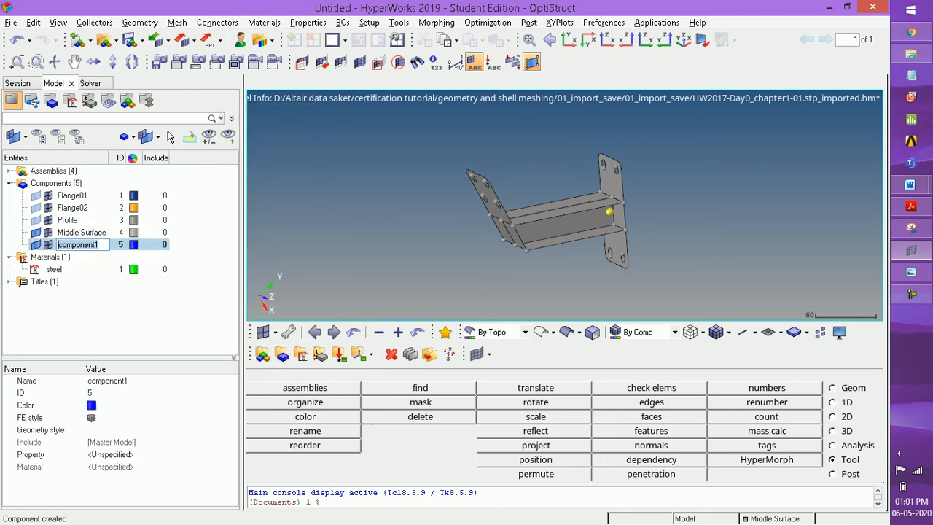
text(t10)
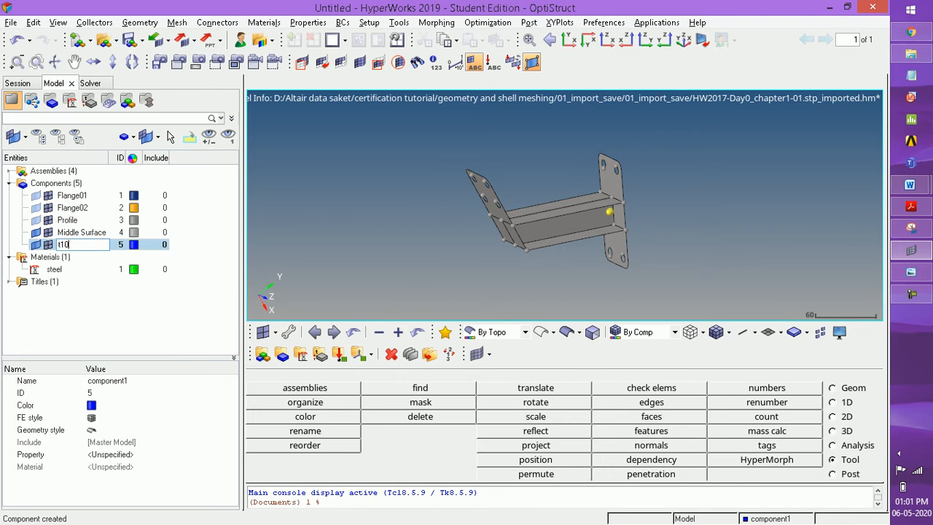
key(Return)
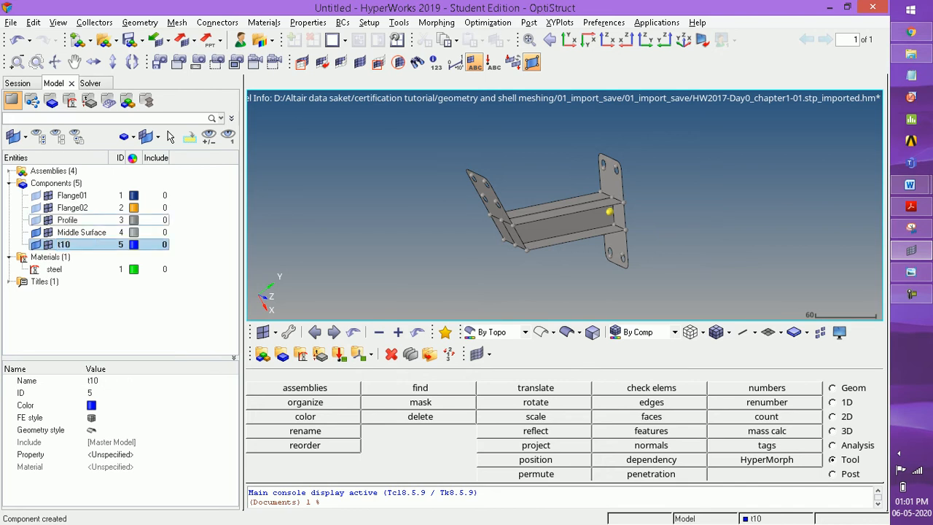
Step: Create a component named t8
right_click(204, 307)
mouse_move(240, 312)
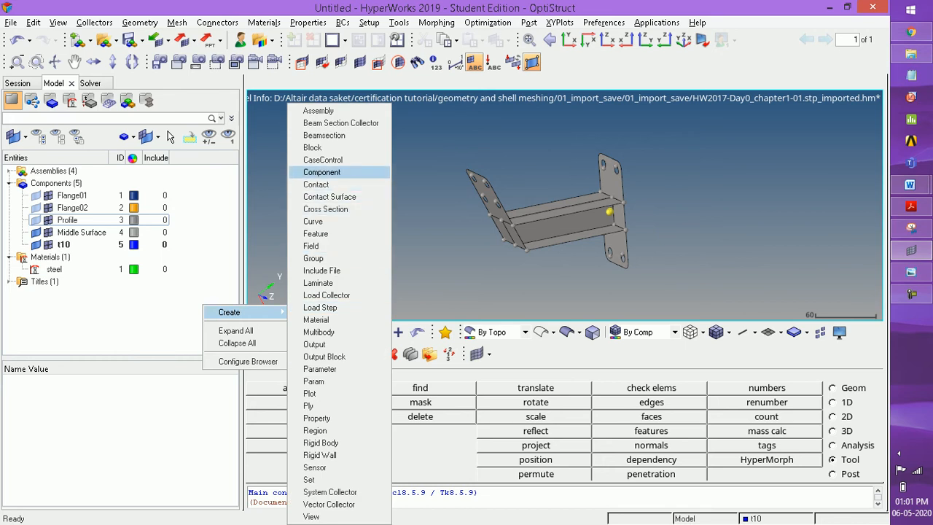
click(321, 172)
text(t8)
key(Return)
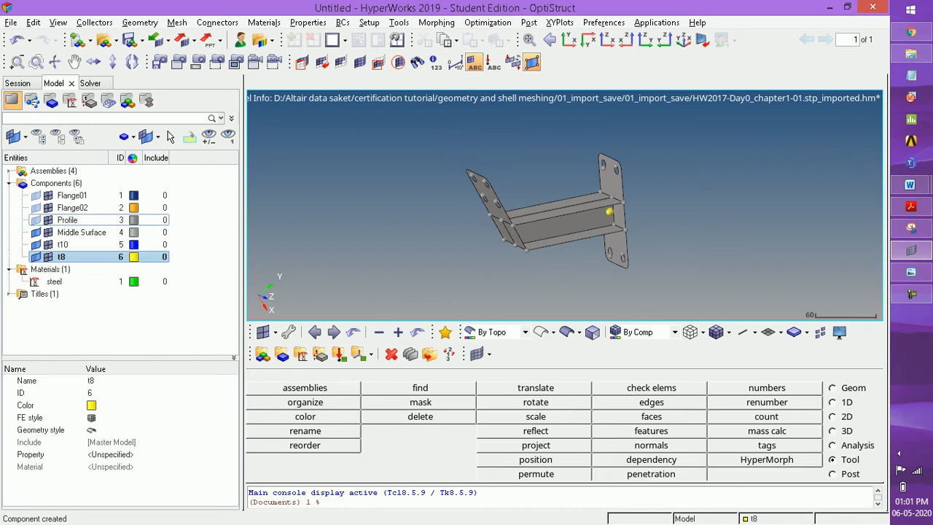
Step: Create a component named t6
right_click(151, 308)
mouse_move(191, 315)
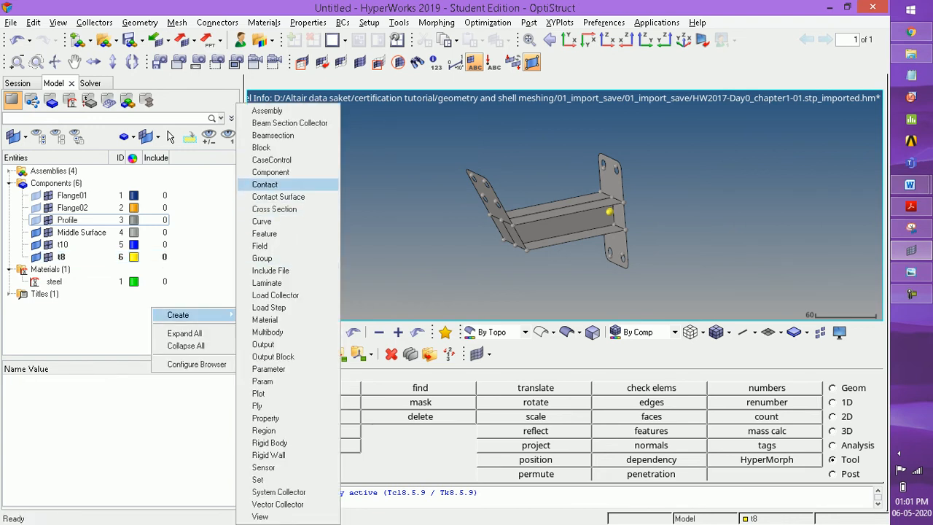
click(271, 172)
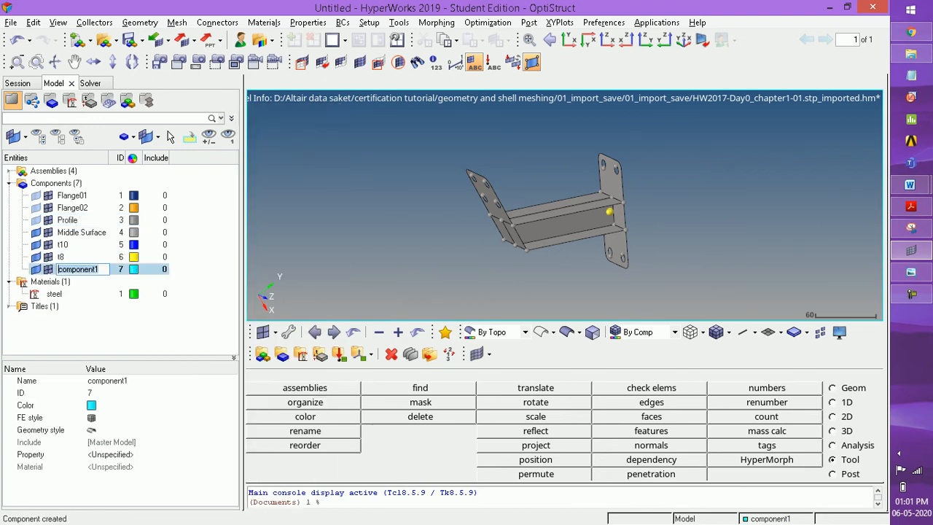
text(t6)
key(Return)
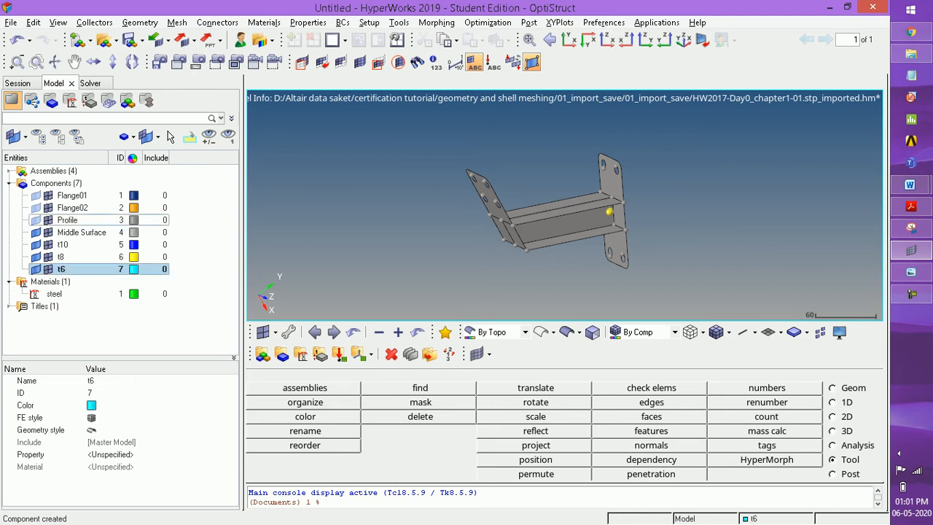
Step: Create a PSHELL property named t10
right_click(135, 336)
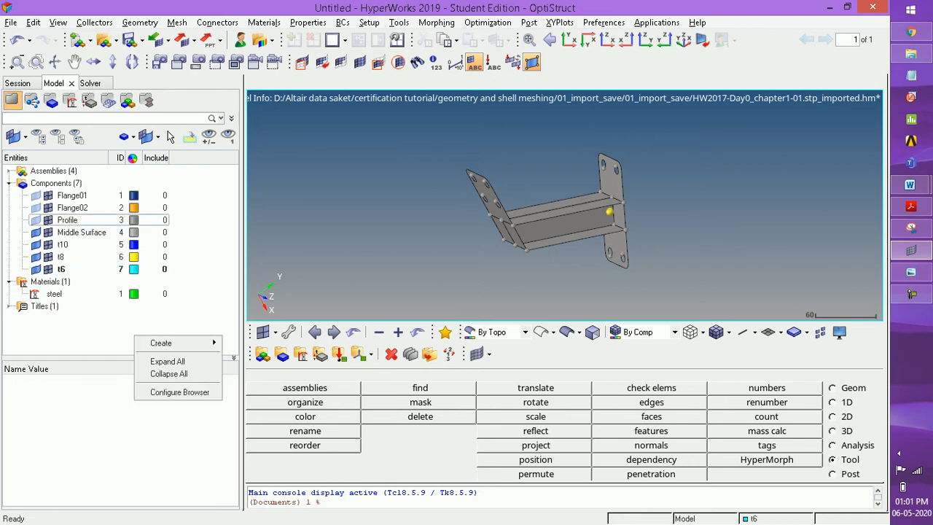
mouse_move(164, 342)
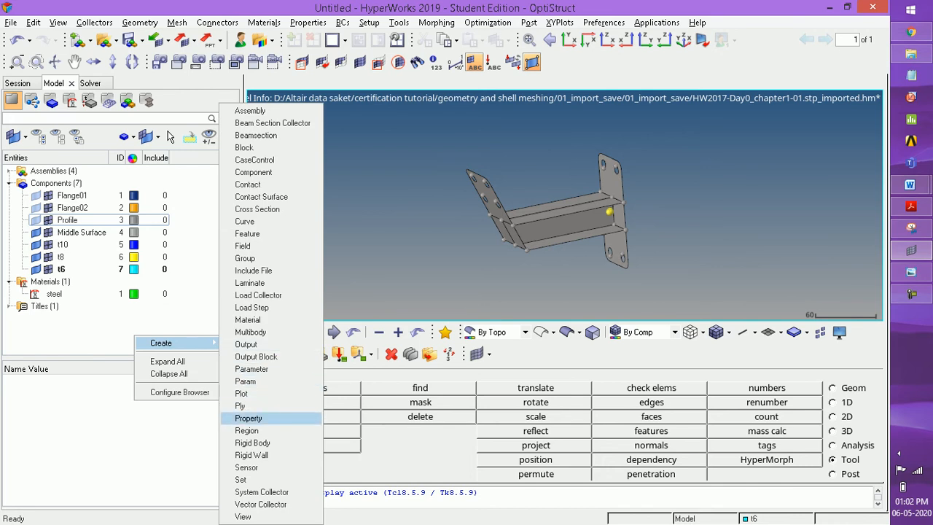
click(248, 418)
text(t10)
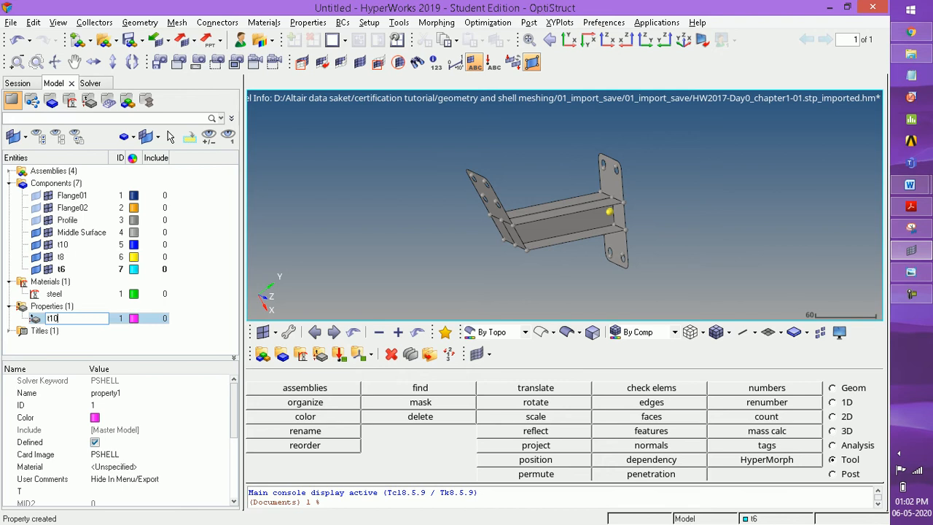
key(Return)
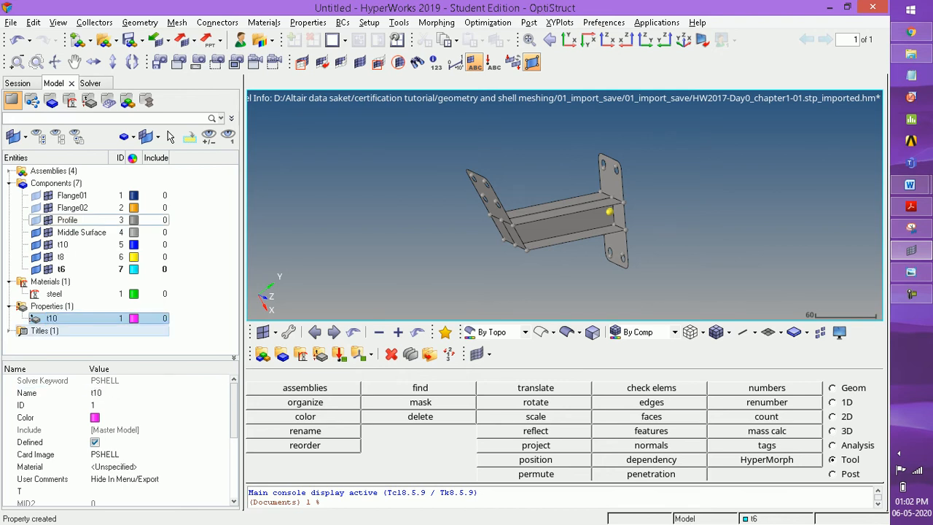
Step: Create a PSHELL property named t8
right_click(165, 339)
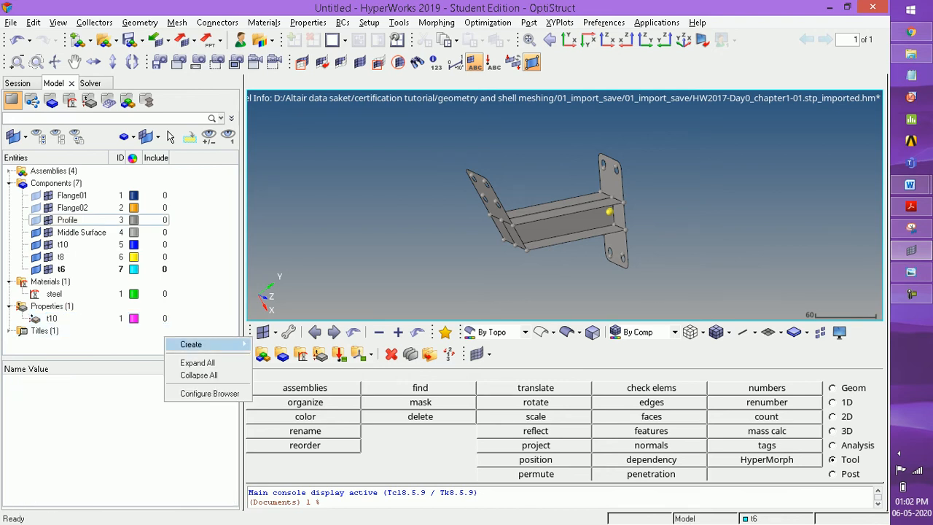
mouse_move(191, 344)
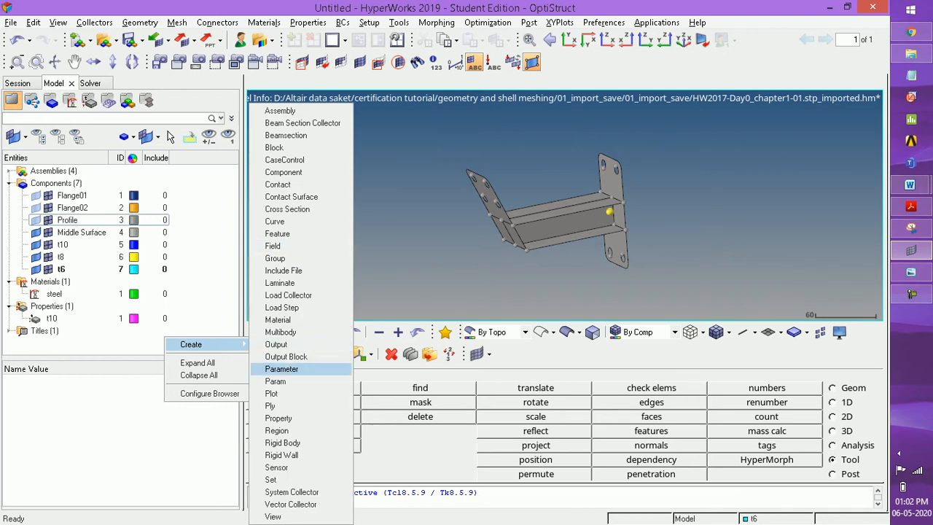
click(279, 418)
key(BackSpace)
text(t8)
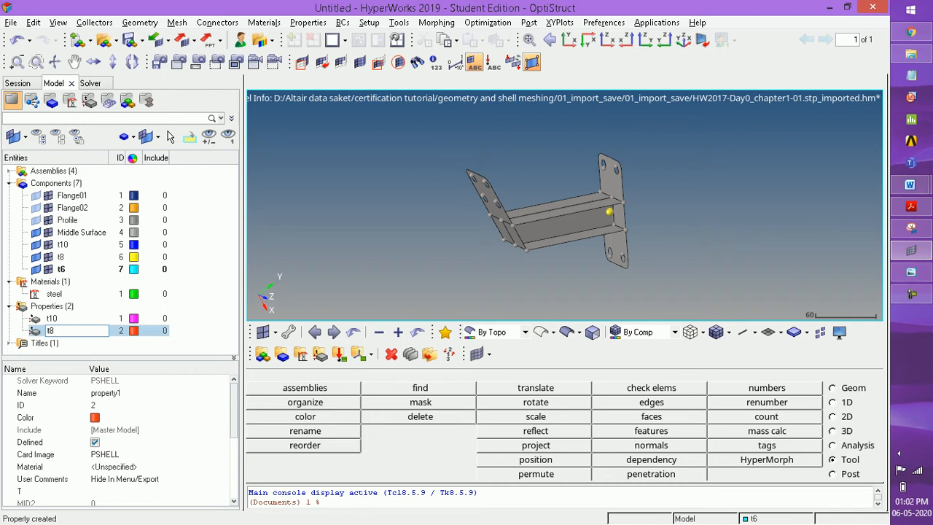
key(Return)
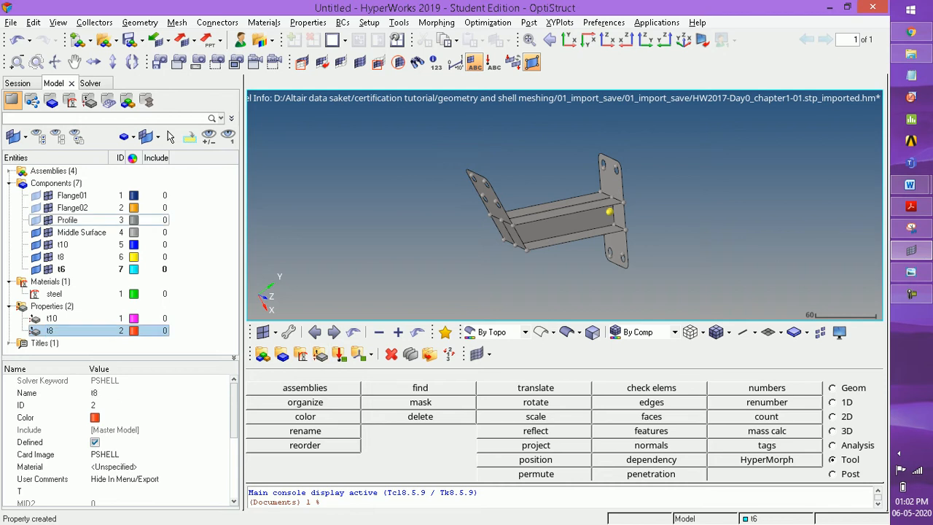
Step: Create a PSHELL property named t6
right_click(213, 347)
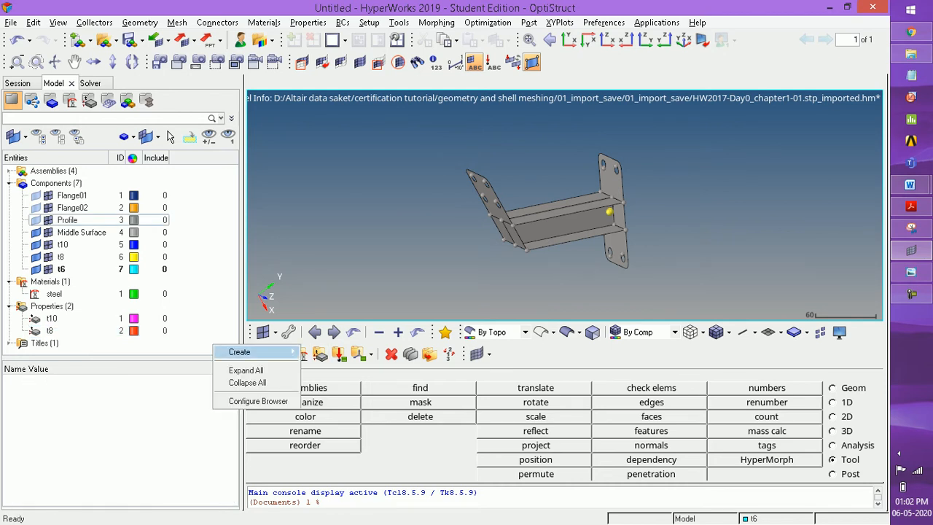
mouse_move(240, 351)
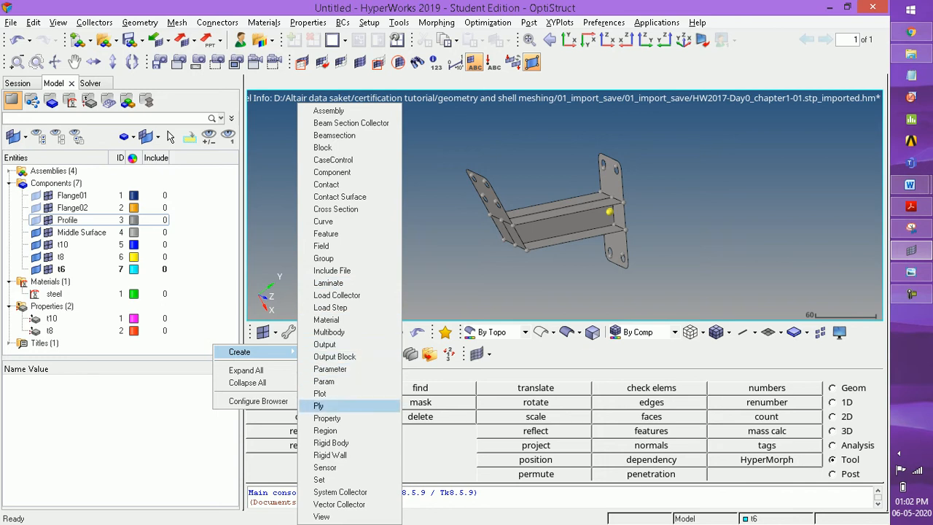
click(326, 418)
text(t6)
key(Return)
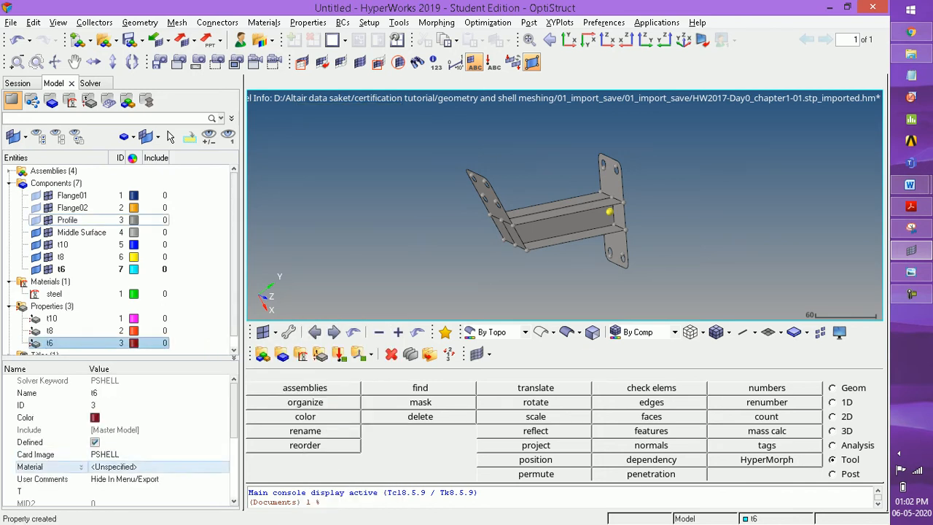
Step: Assign the steel material to the t10, t8 and t6 properties together
click(51, 318)
shift+click(50, 343)
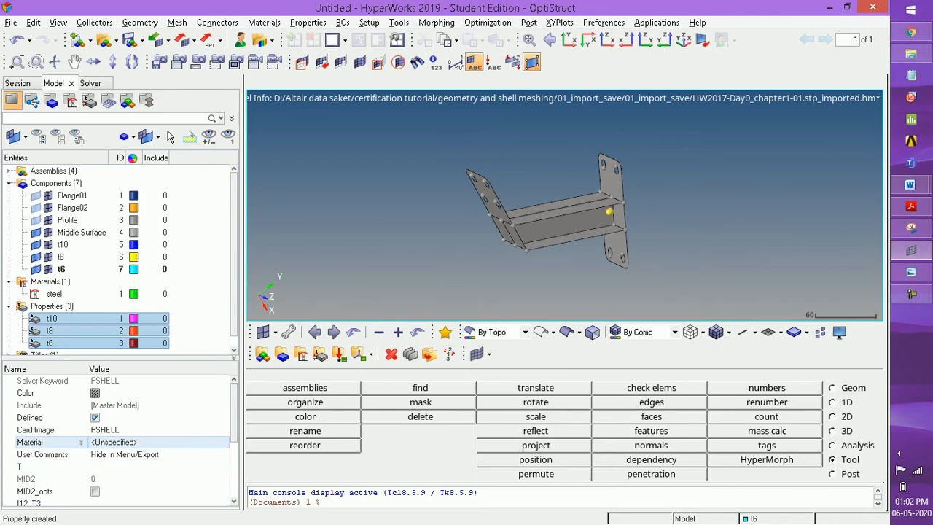
click(140, 443)
click(140, 444)
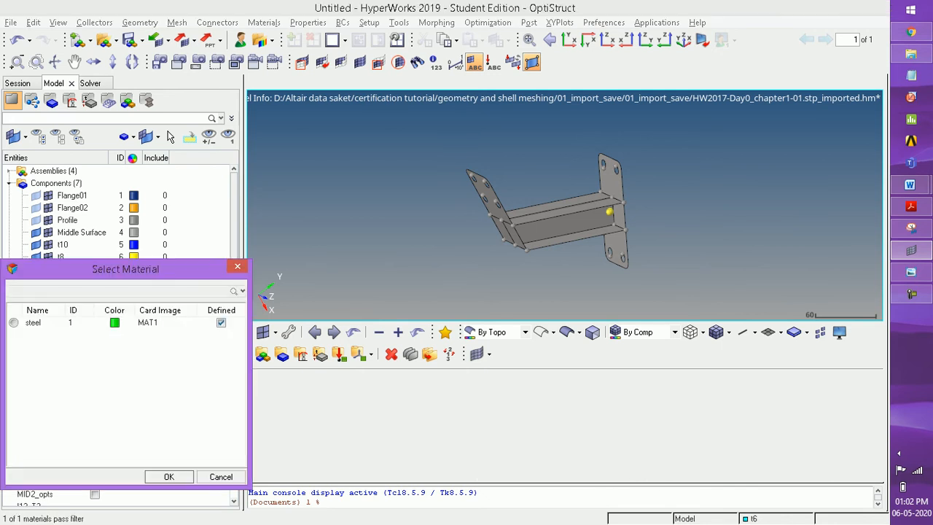
click(13, 323)
click(168, 476)
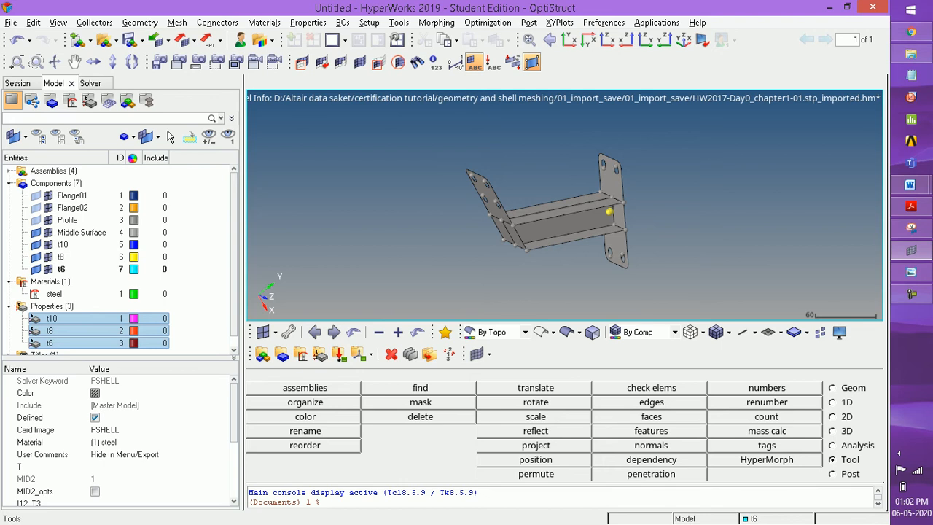
Step: Set the thickness T of the t10 property to 10
click(61, 269)
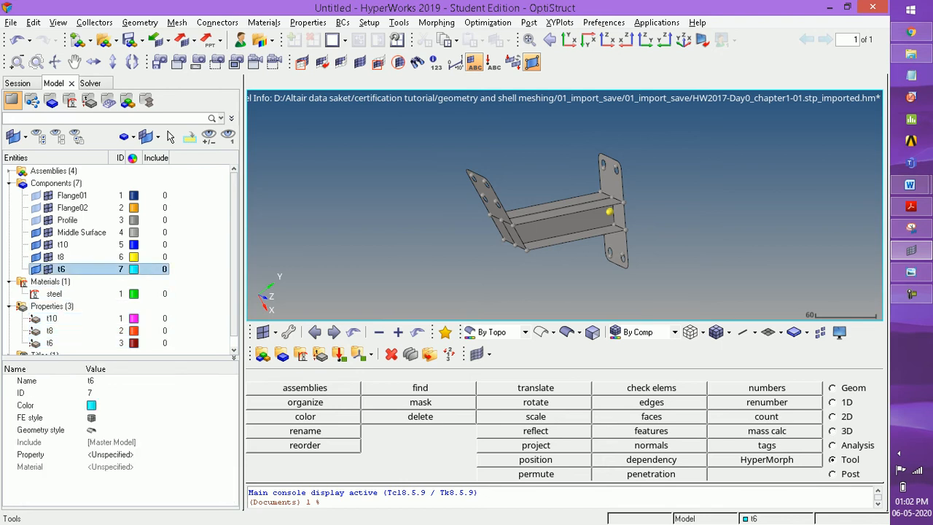
click(51, 319)
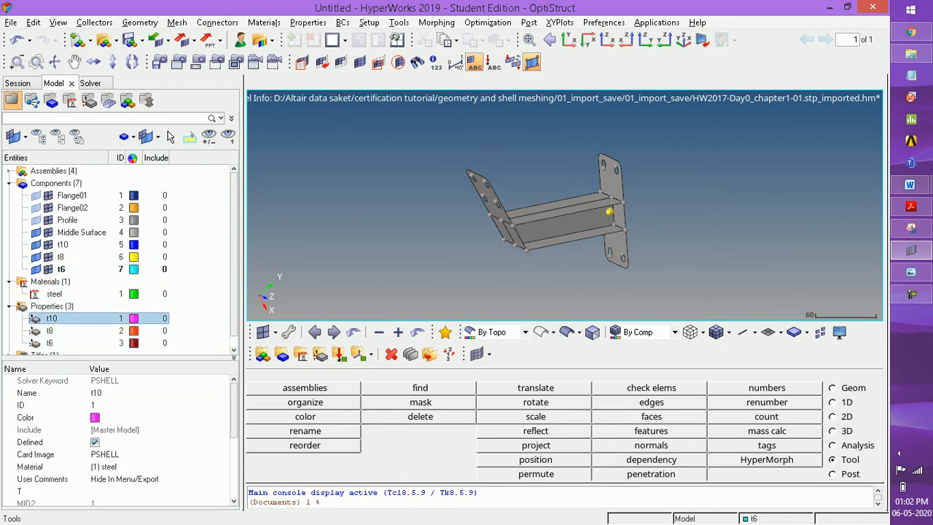
click(98, 491)
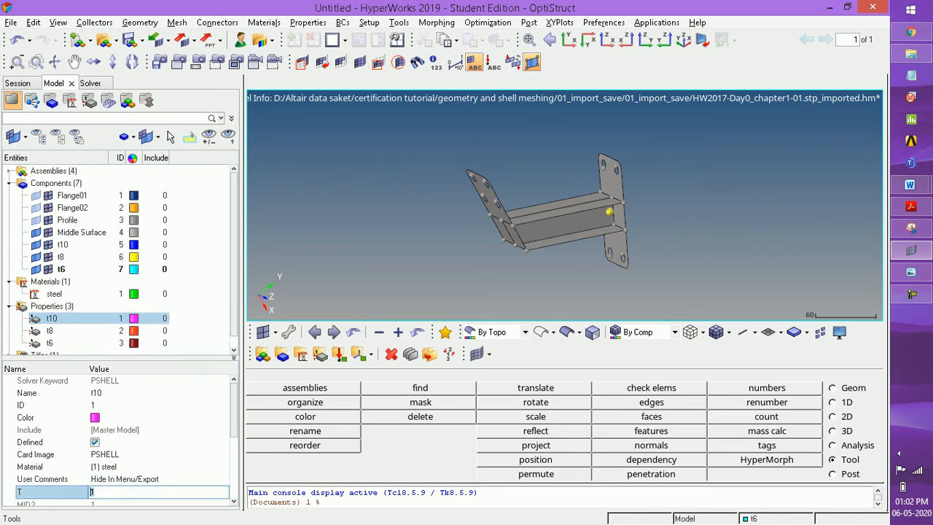
text(10)
key(Return)
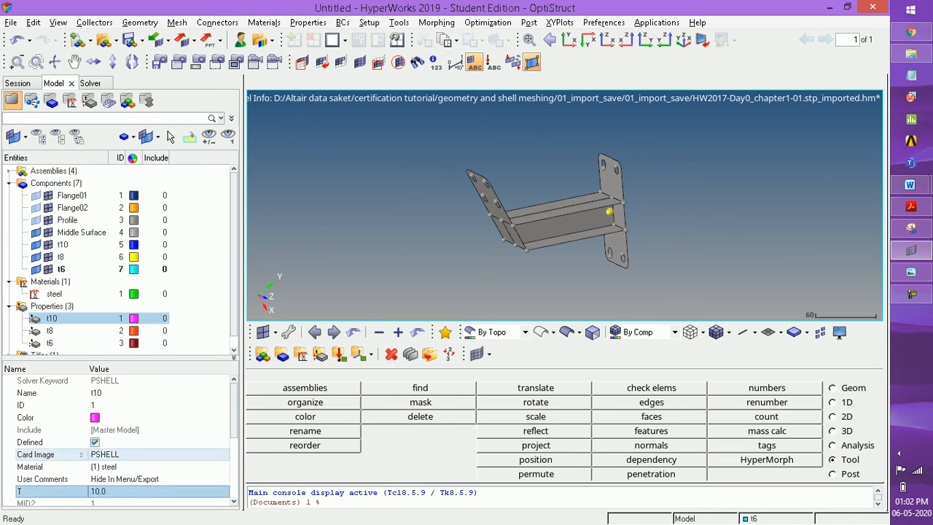
Step: Set the thickness T of the t8 property to 8
click(50, 330)
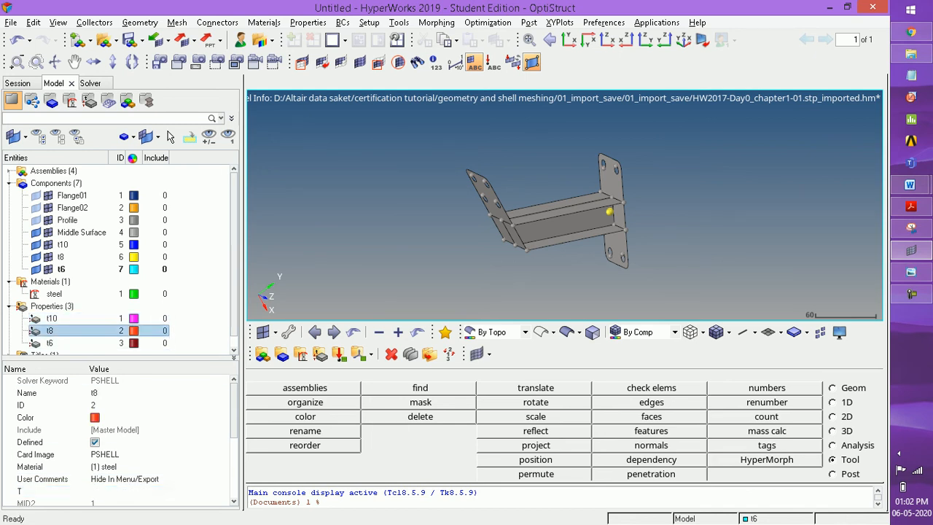
click(98, 491)
text(8)
key(Return)
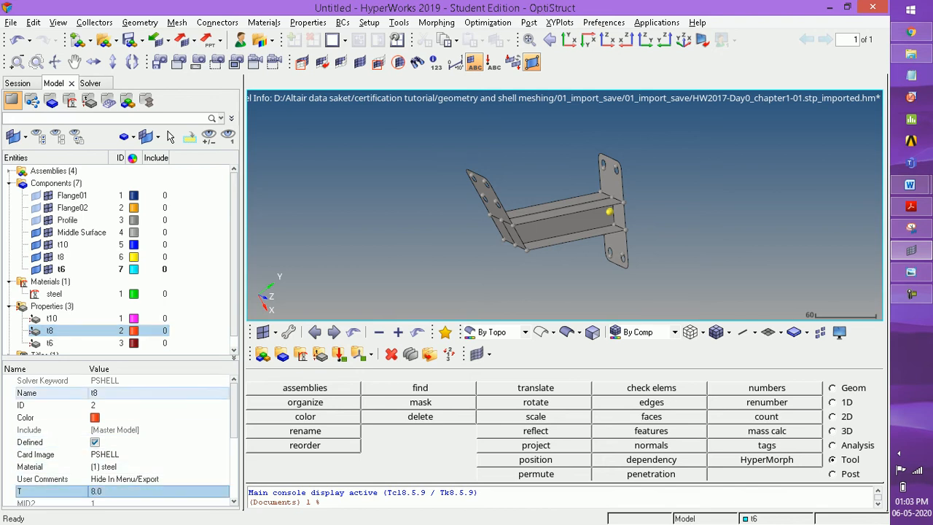
Step: Set the thickness T of the t6 property to 6
click(50, 343)
click(98, 490)
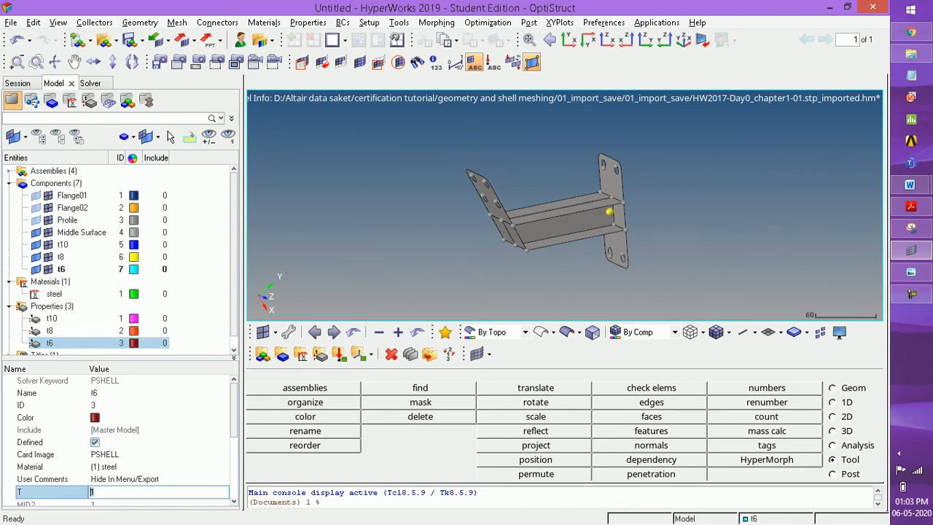
text(6)
key(Return)
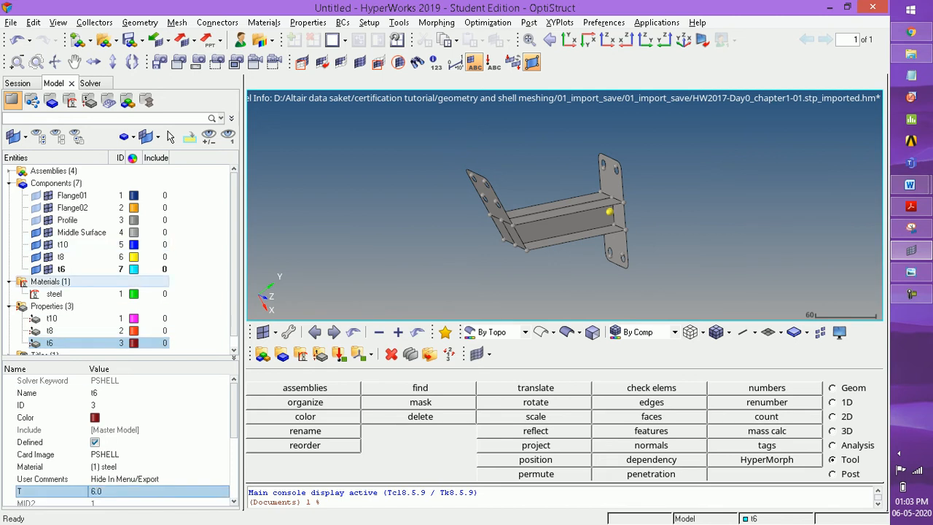
Step: Assign the t10 property to the t10 component
click(63, 244)
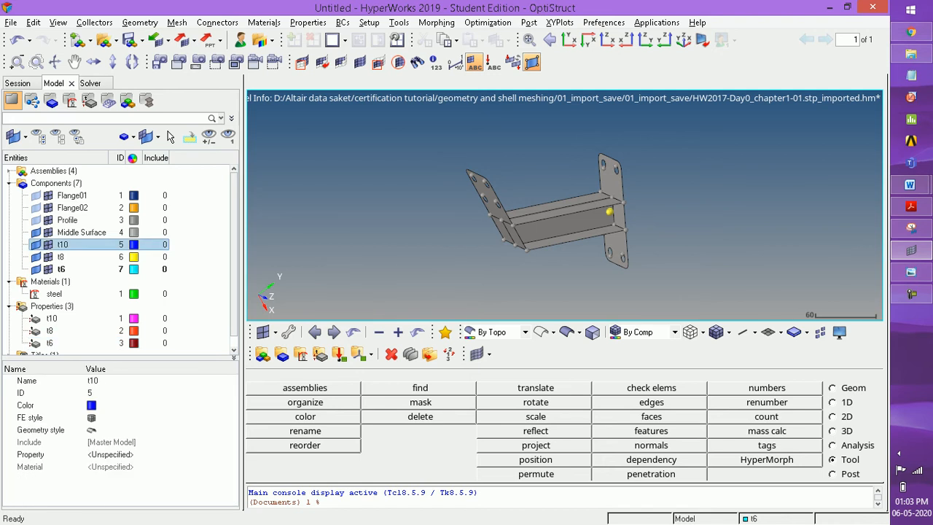
click(110, 454)
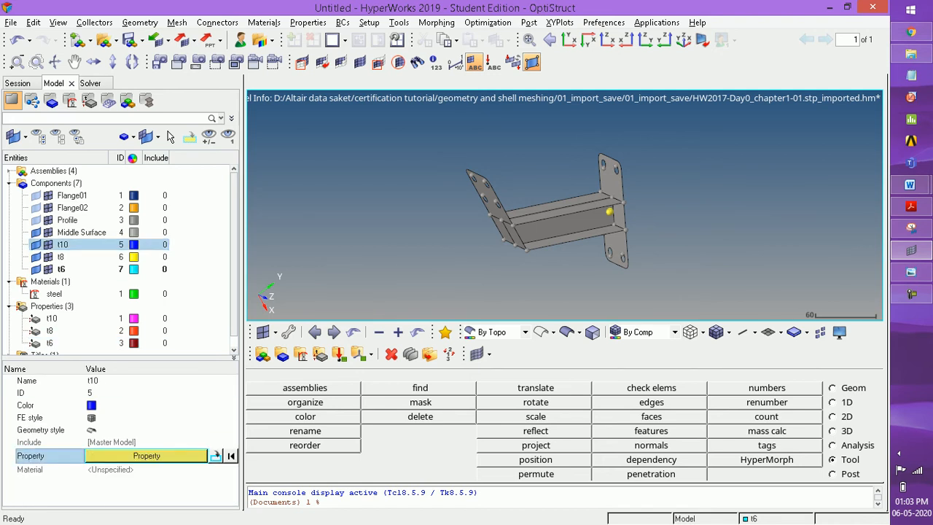
click(145, 454)
click(13, 322)
click(169, 476)
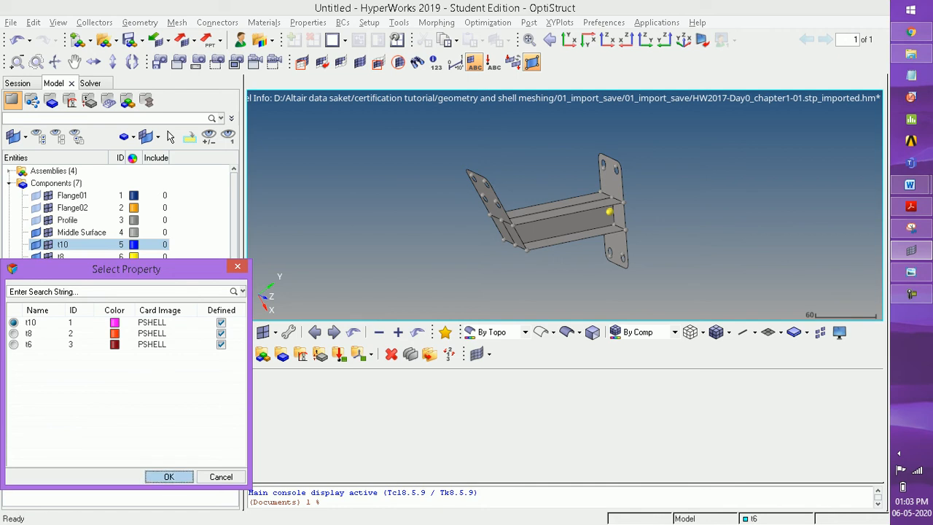
Step: Assign the t8 property to the t8 component
click(61, 257)
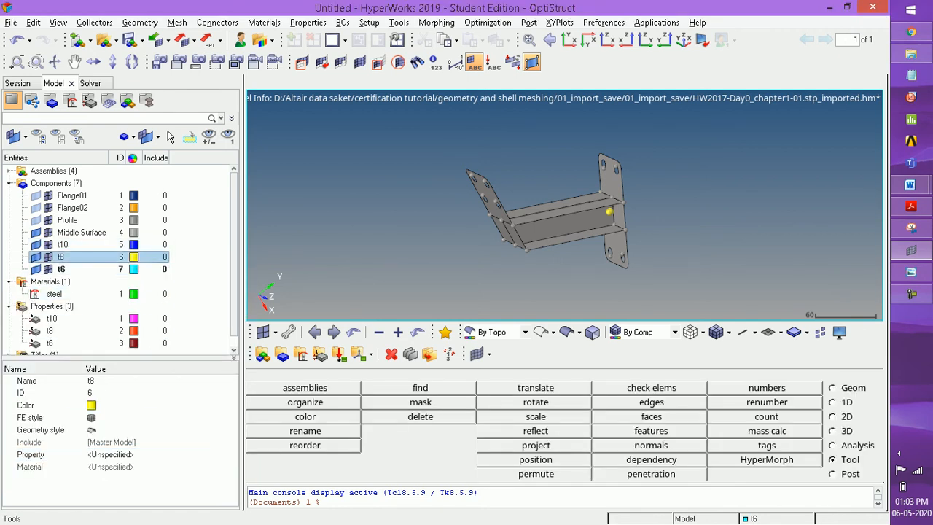
click(110, 454)
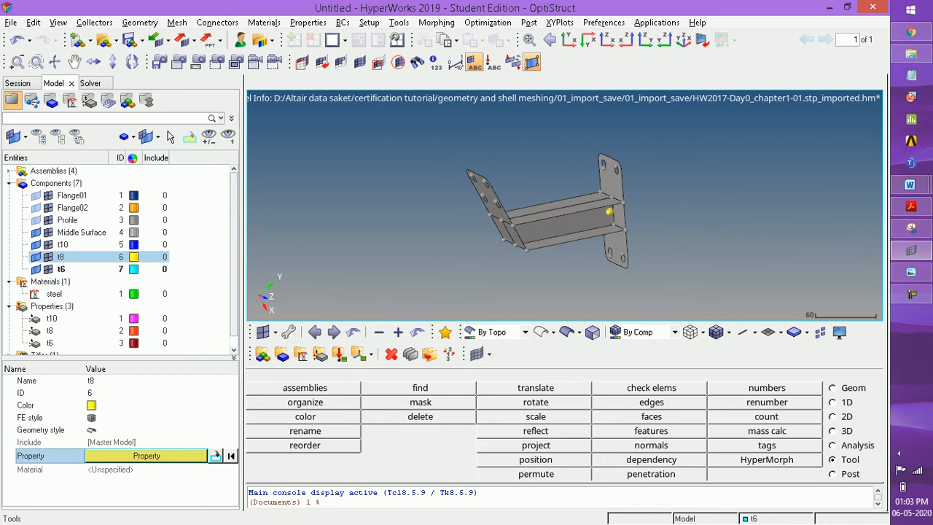
click(13, 333)
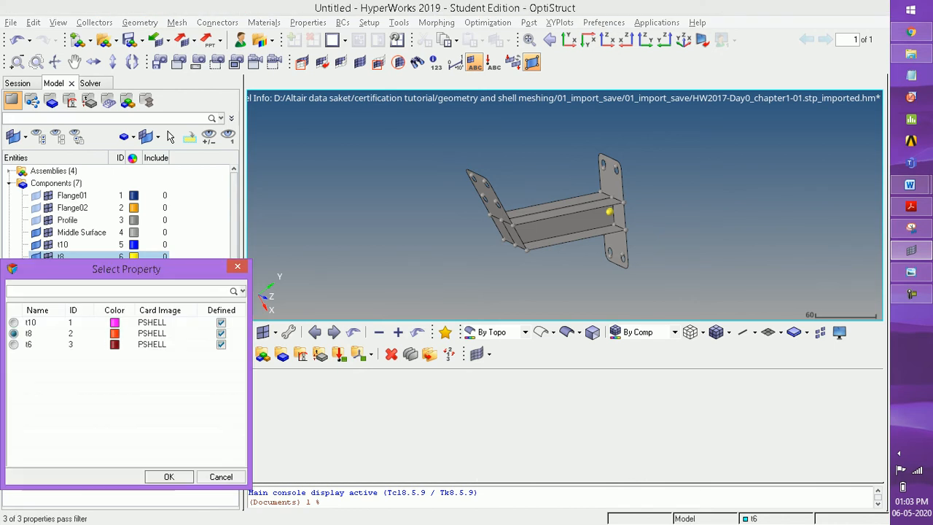
click(169, 476)
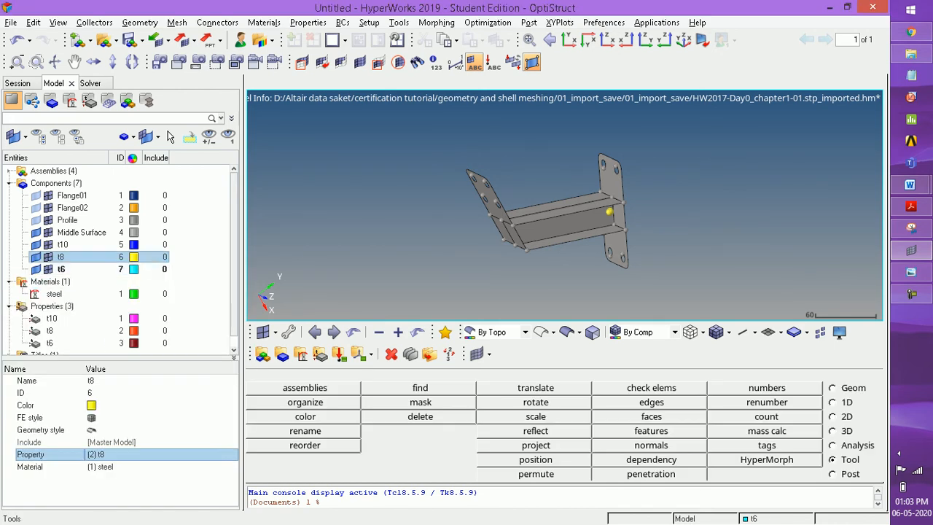
Step: Assign the t6 property to the t6 component
click(61, 269)
click(109, 454)
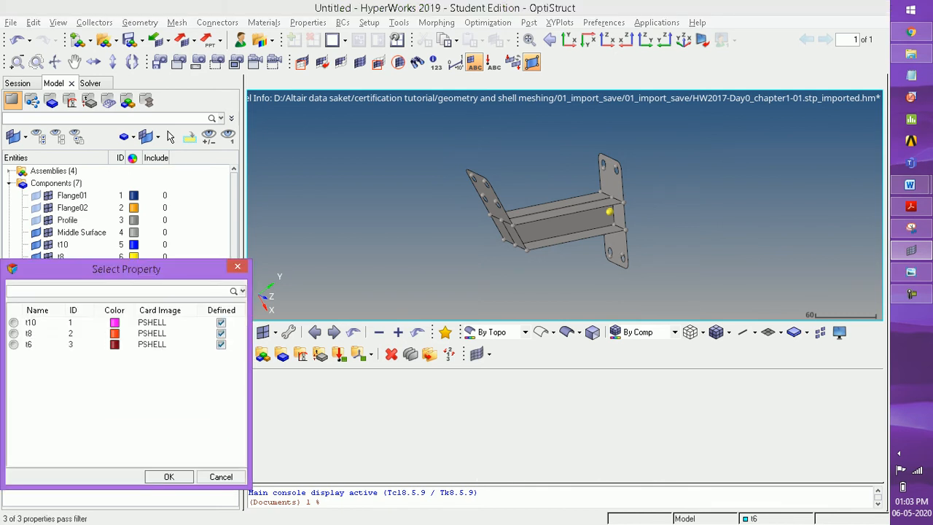
click(14, 344)
click(168, 476)
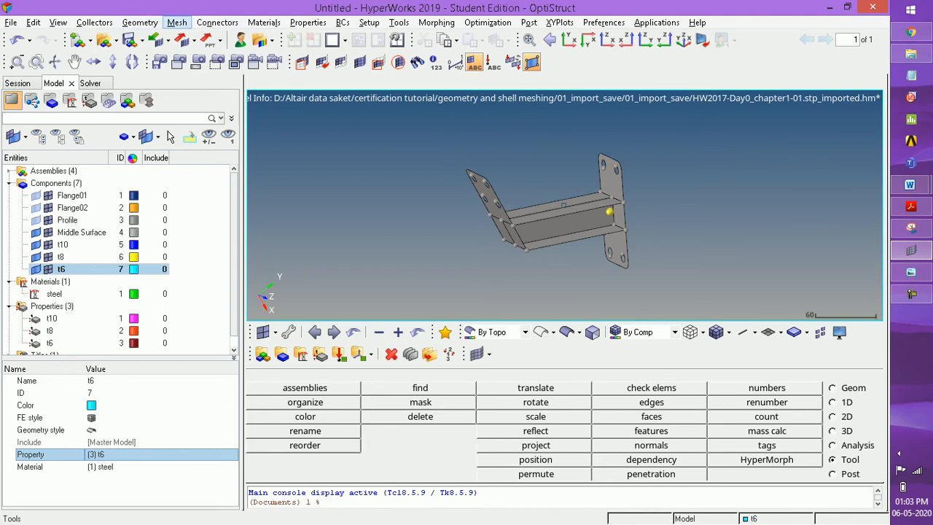
click(177, 23)
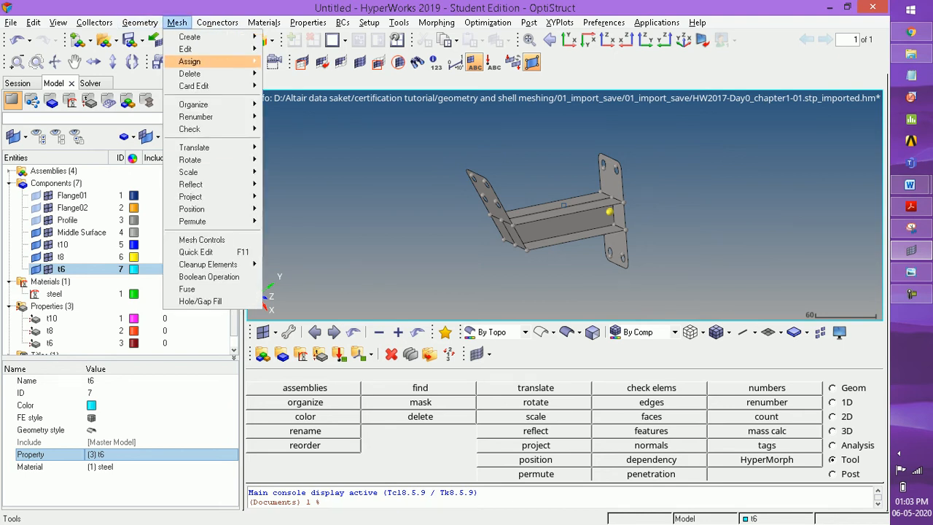
mouse_move(219, 86)
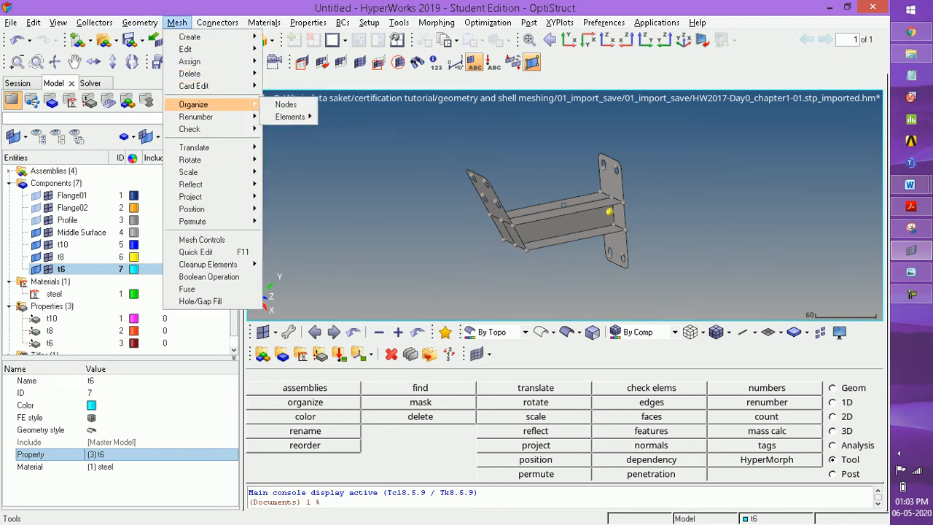
click(168, 136)
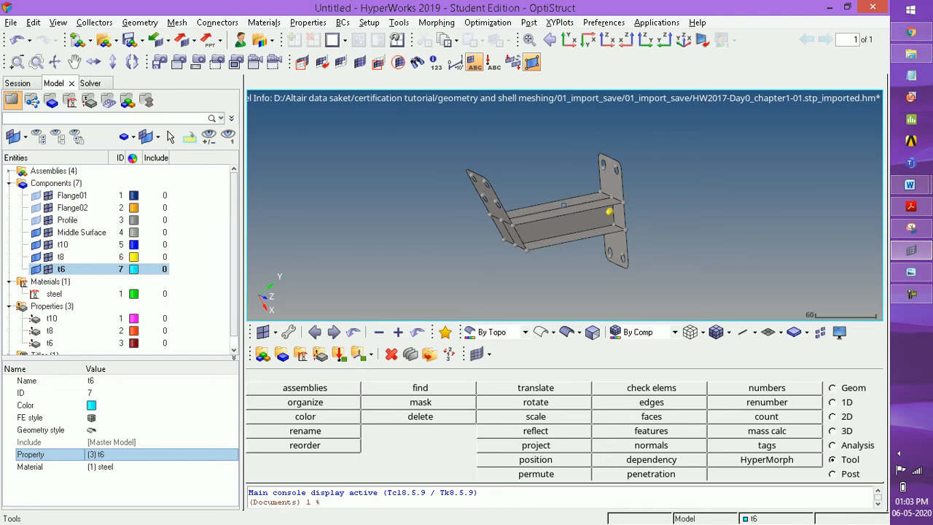
Step: Create a new component named RGB
right_click(212, 258)
mouse_move(237, 262)
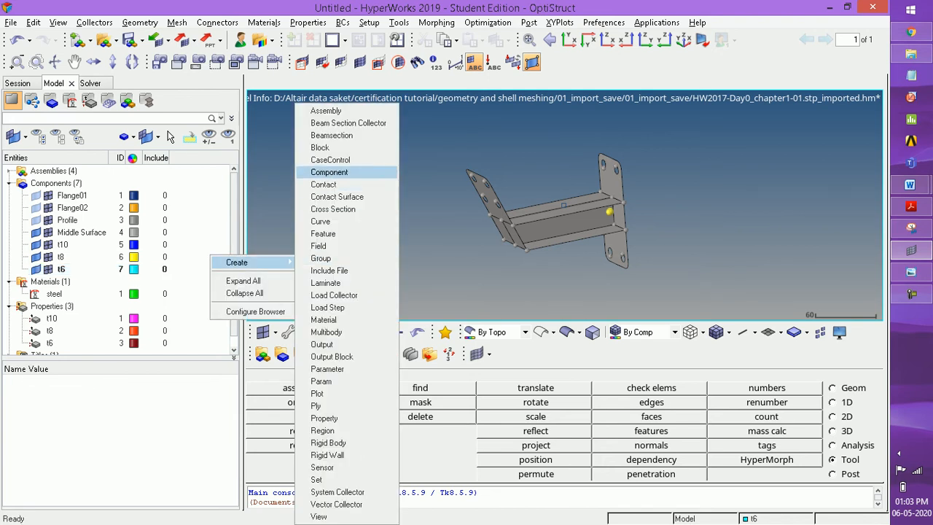
click(329, 172)
text(R)
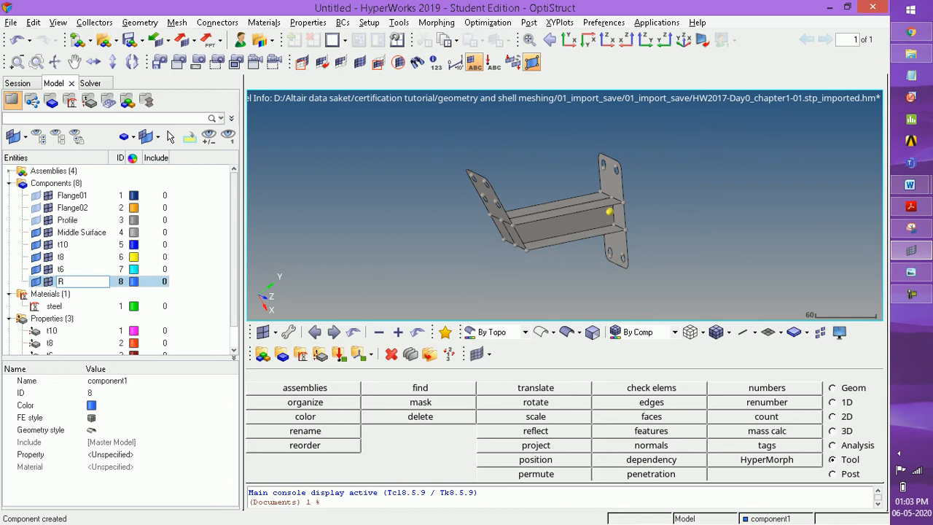
text(GB)
key(Return)
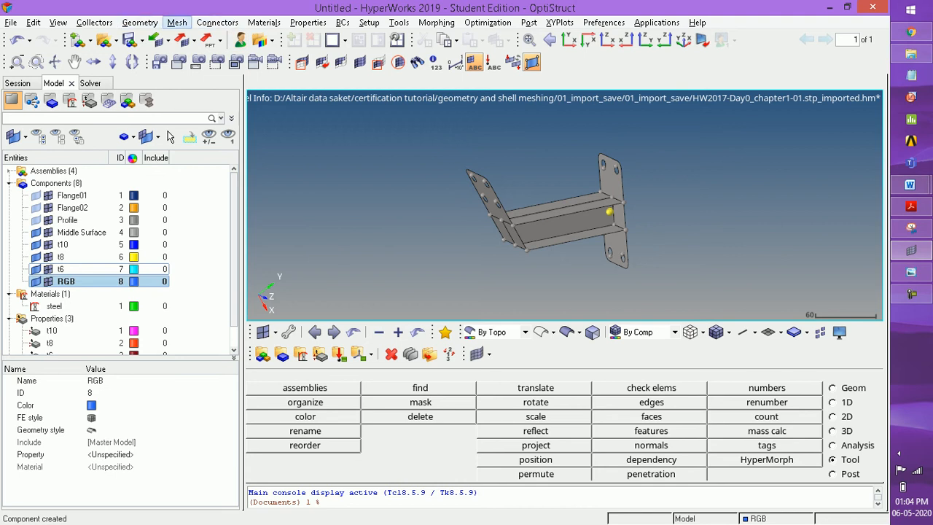
click(177, 22)
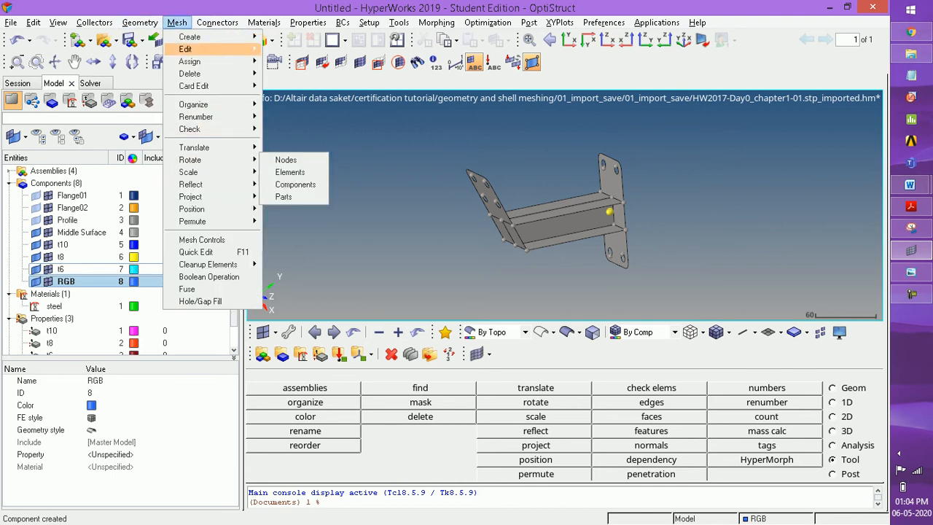
mouse_move(139, 22)
mouse_move(177, 21)
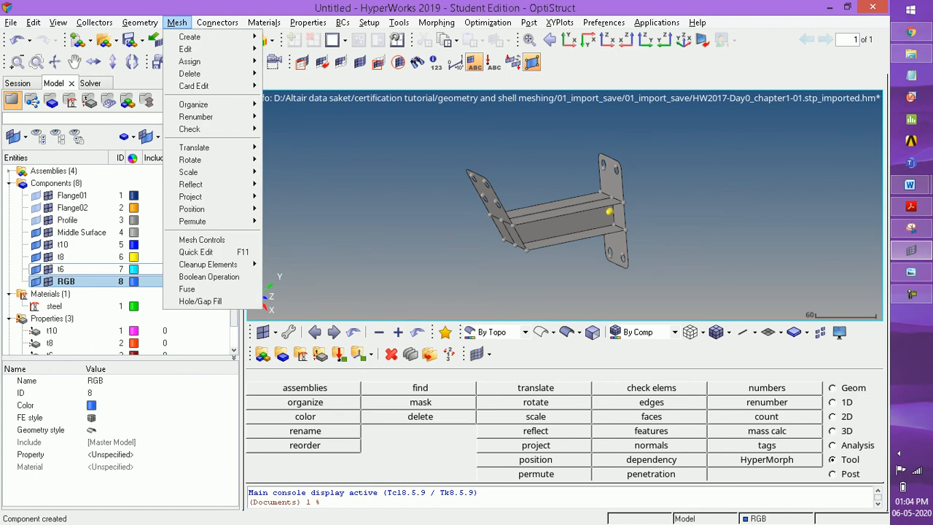
mouse_move(204, 37)
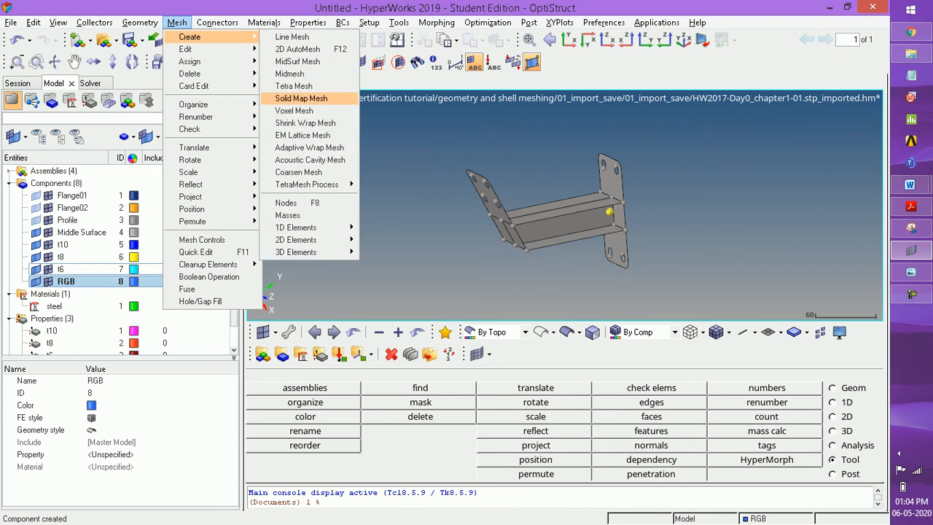
mouse_move(295, 228)
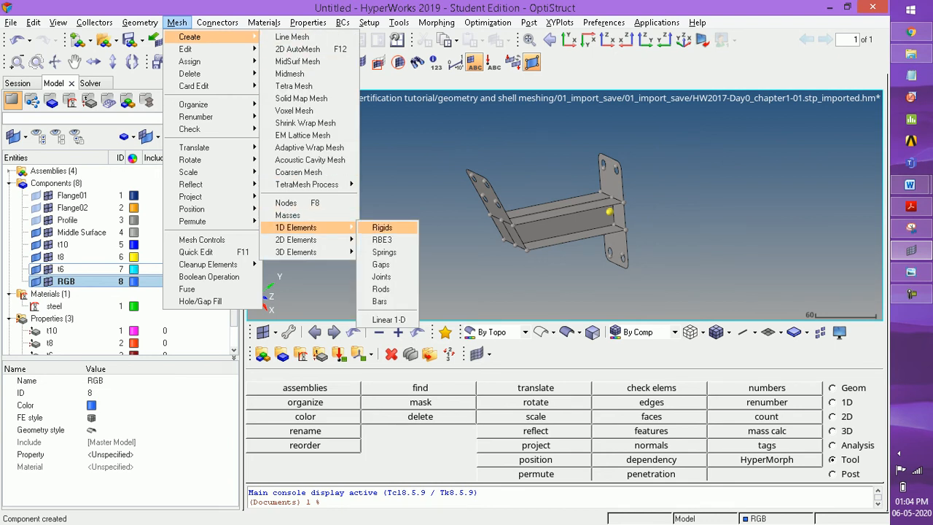
click(382, 228)
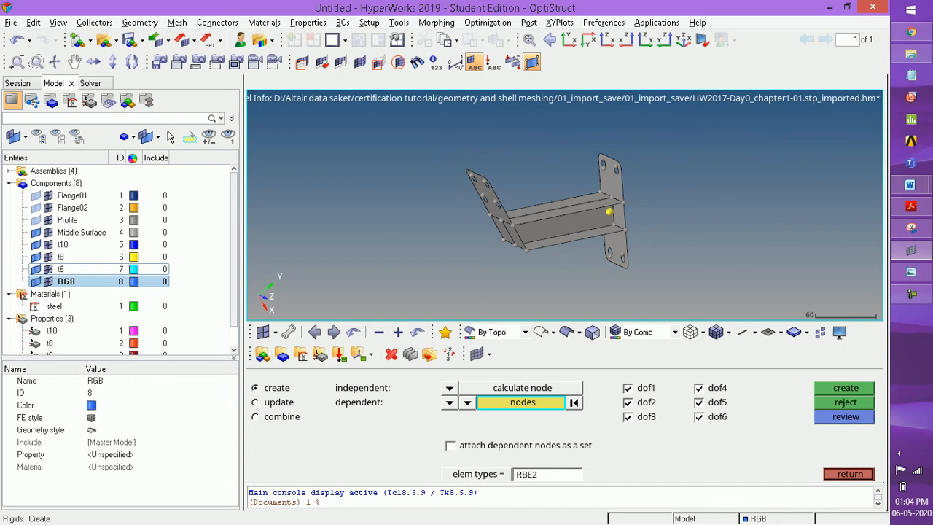
key(Escape)
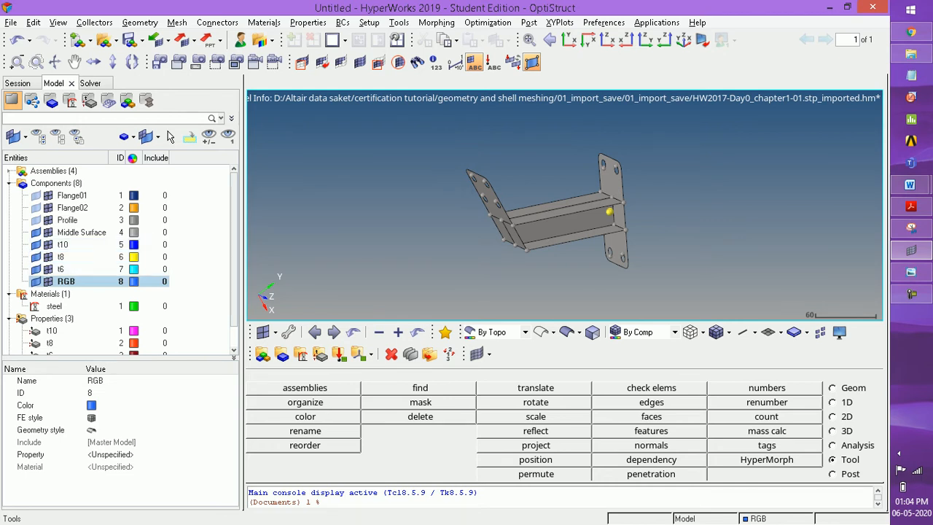
Step: Automesh all displayed surfaces with element size 5 and mixed mesh type, keeping the elements in the surfaces' components
click(833, 416)
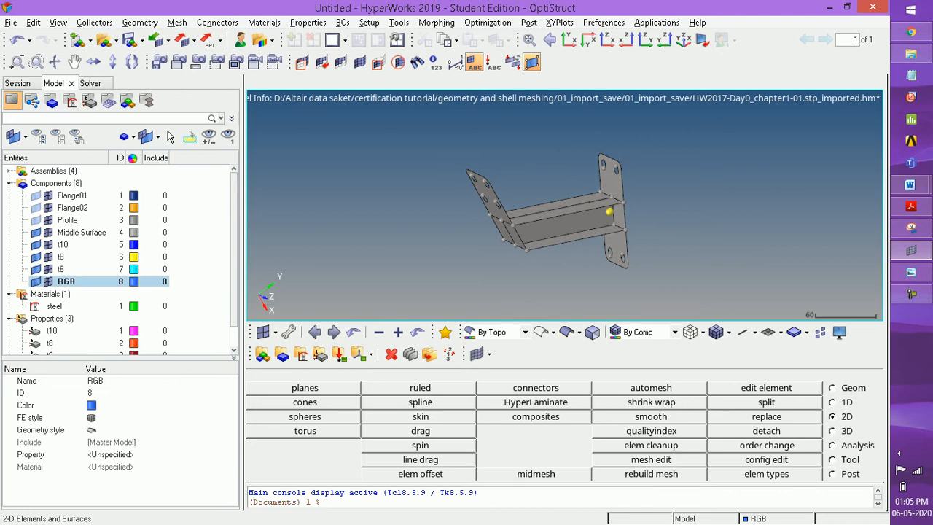
key(F12)
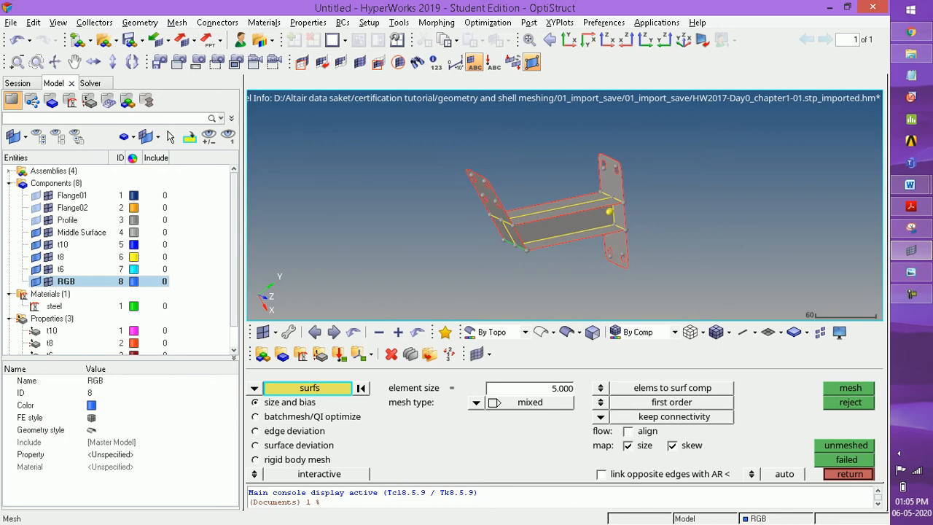
click(309, 388)
click(314, 416)
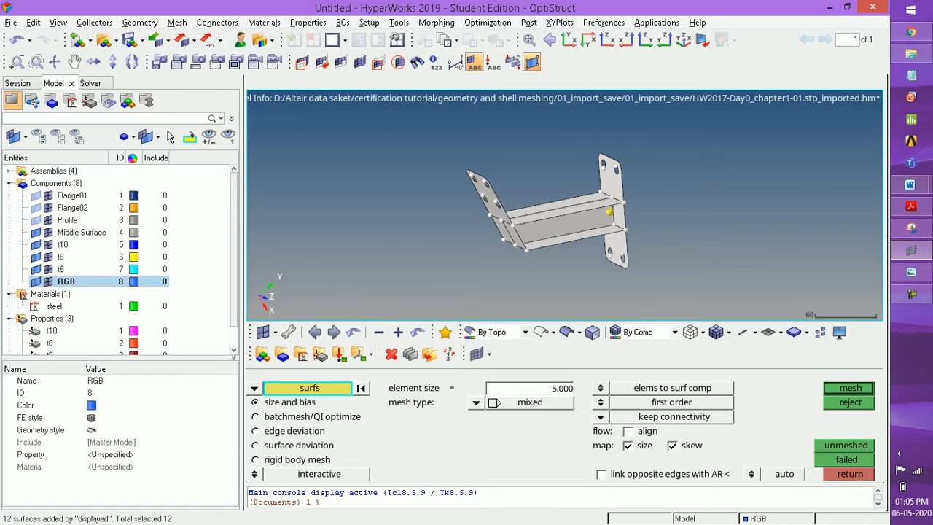
key(Return)
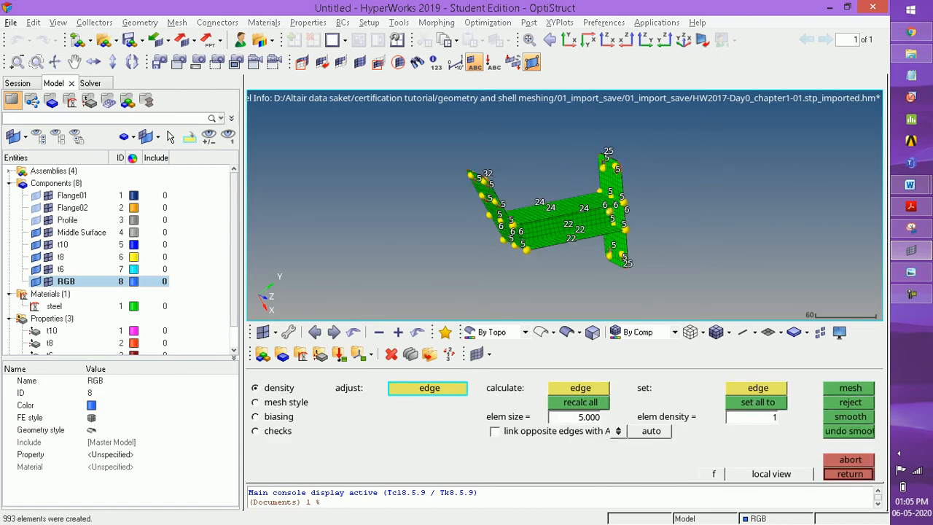
Step: Set the mesh element size to 4.5 and recalculate the density of all edges
mouse_move(563, 218)
ctrl+mouse_down()
mouse_move(554, 212)
mouse_move(547, 233)
mouse_move(569, 200)
mouse_move(562, 206)
ctrl+mouse_up()
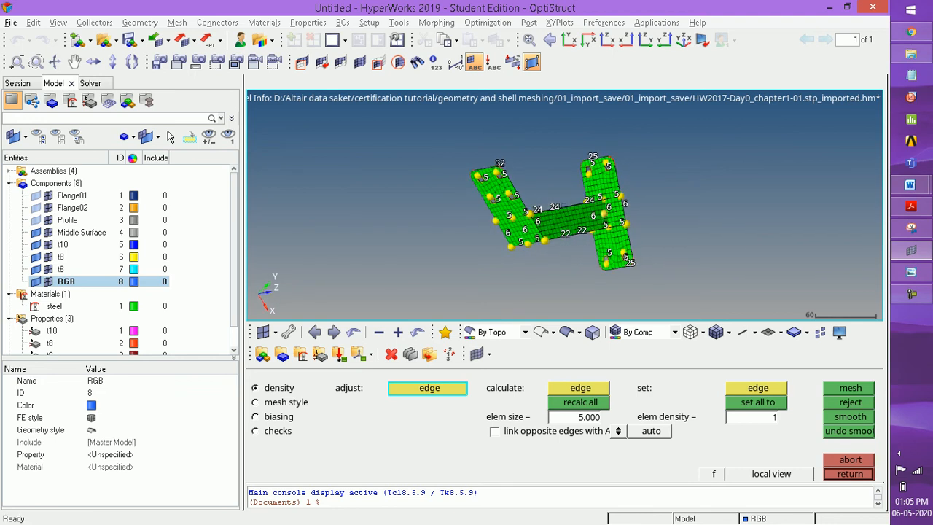
click(589, 416)
text(4.5)
key(Return)
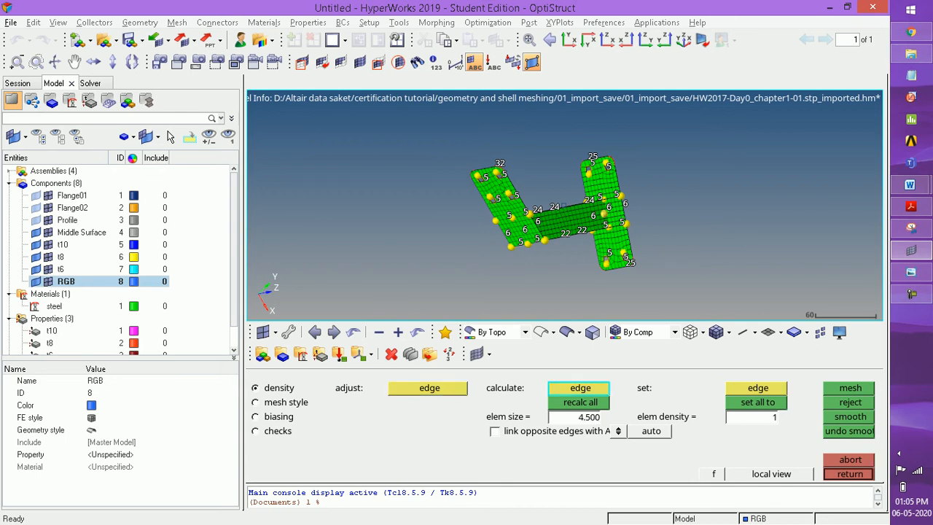
click(579, 402)
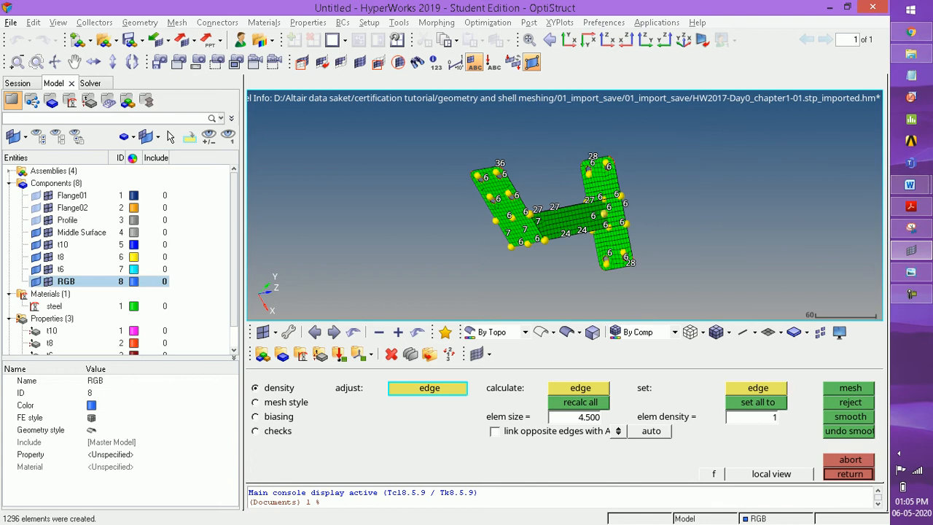
Step: Set the element type of the surfaces to quads, remesh them and accept the mesh
click(255, 401)
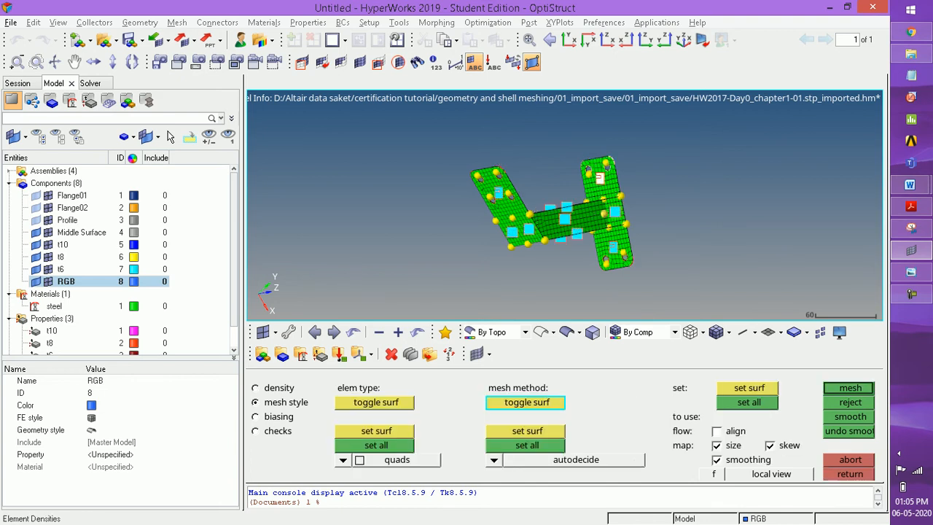
ctrl+drag(564, 206, 510, 195)
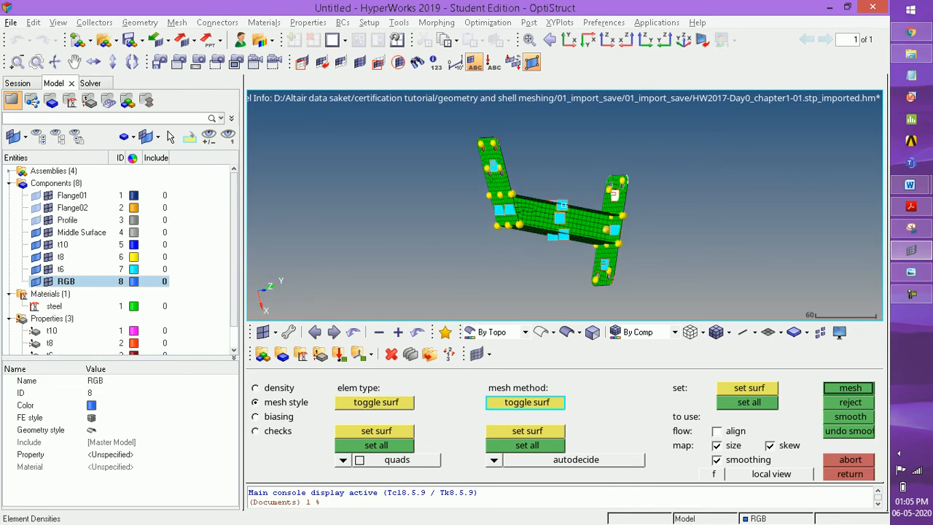
click(375, 431)
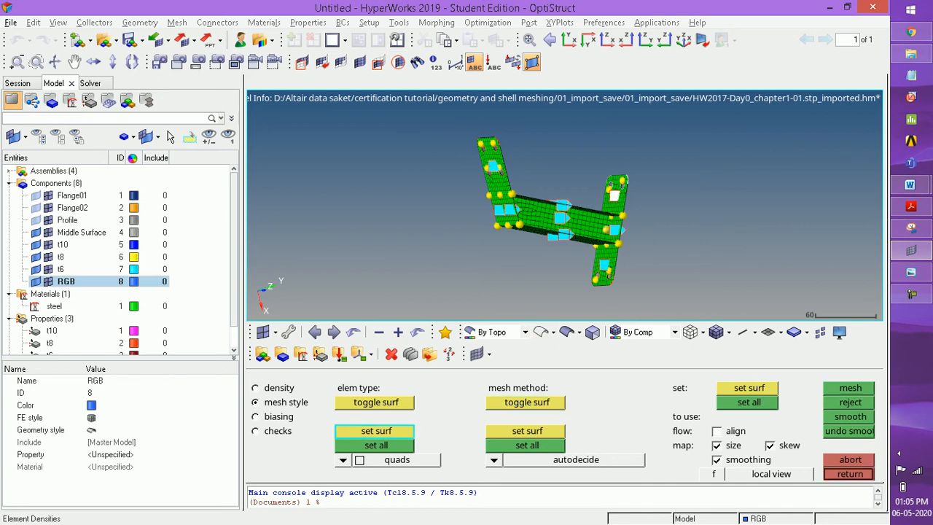
click(560, 217)
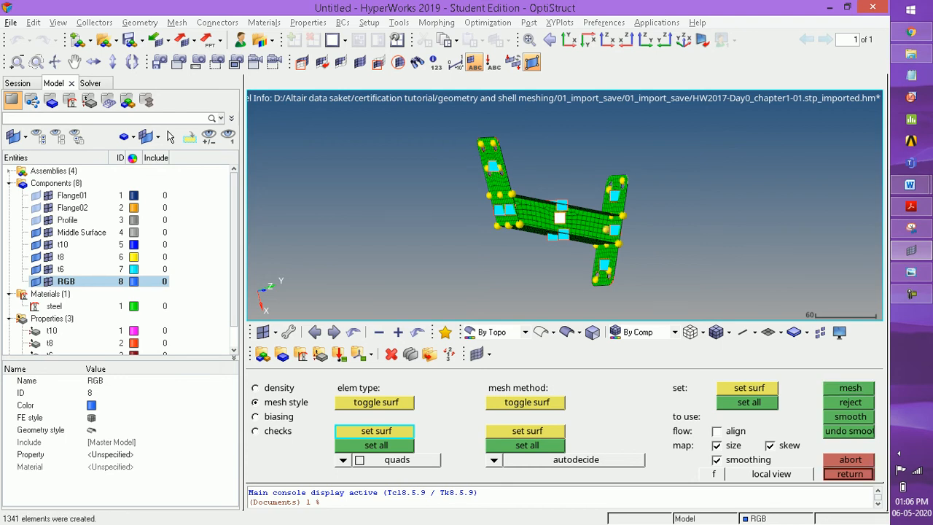
key(Right)
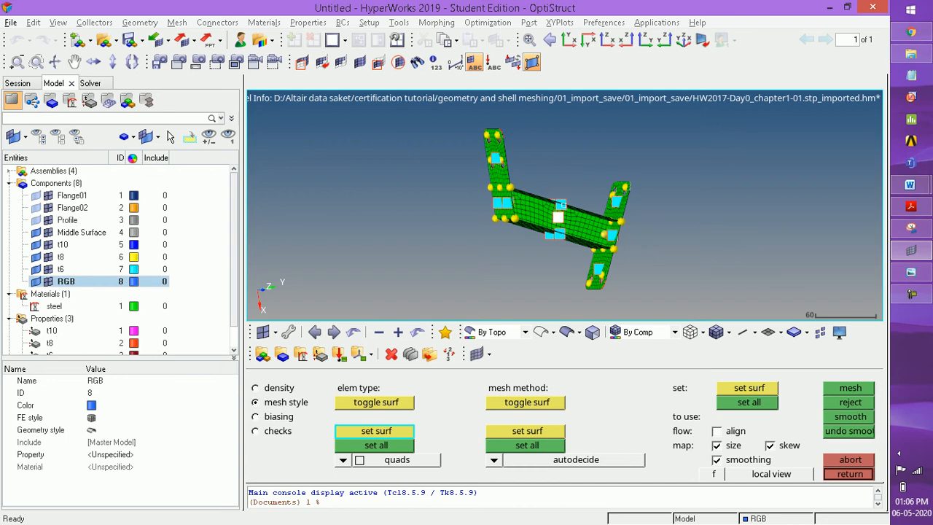
key(Escape)
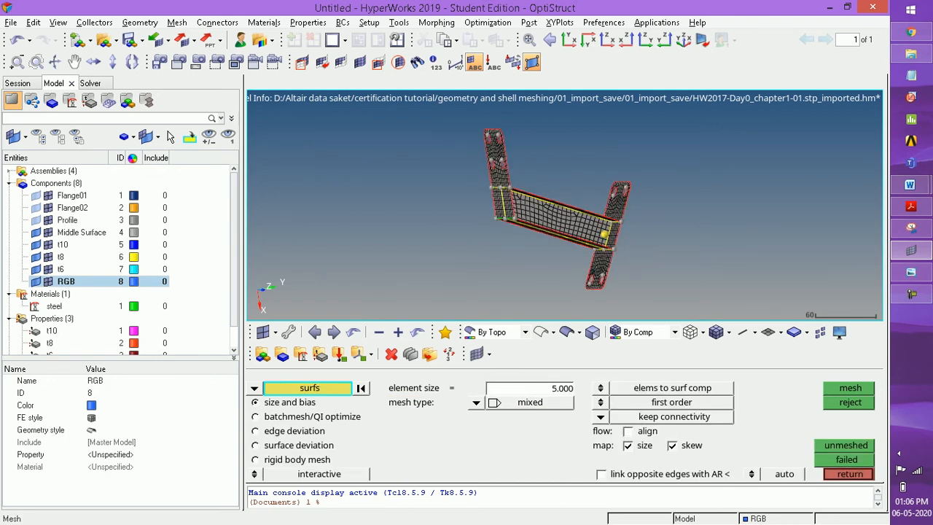
key(Escape)
Step: Move the elements of the slanted end plate and the profile's web, selected by face, into the RGB component
ctrl+drag(563, 205, 583, 197)
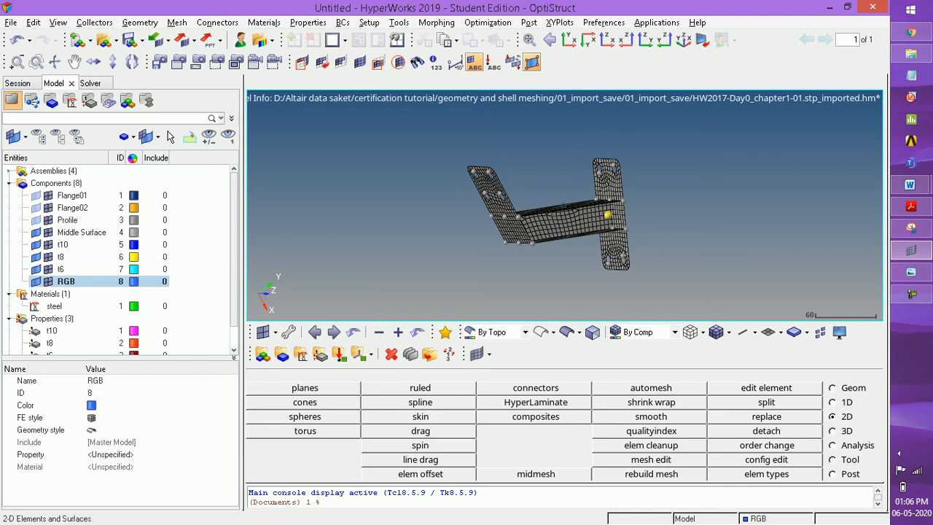
click(833, 459)
click(305, 401)
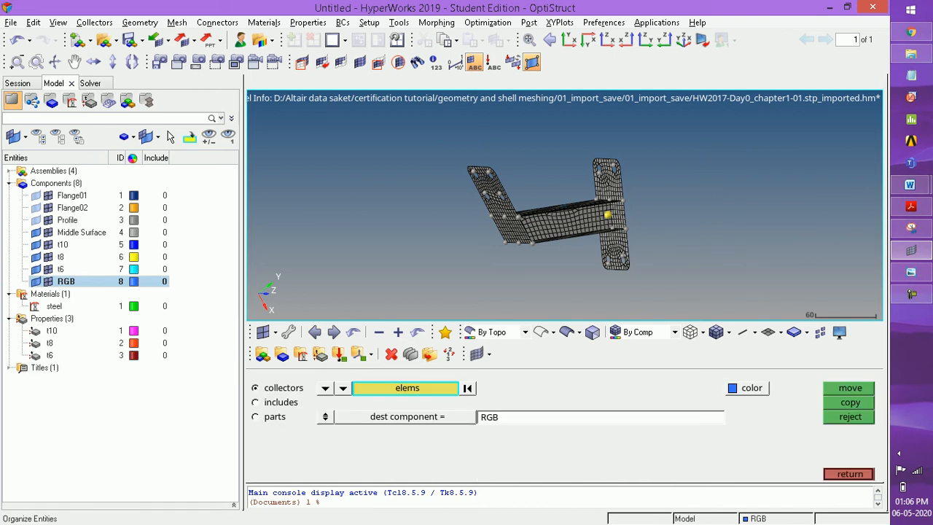
click(520, 234)
click(406, 388)
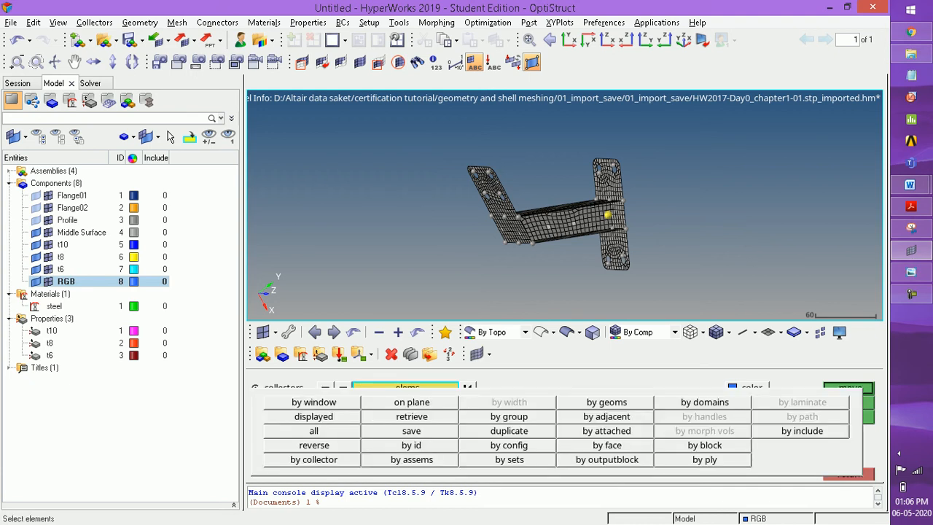
click(606, 445)
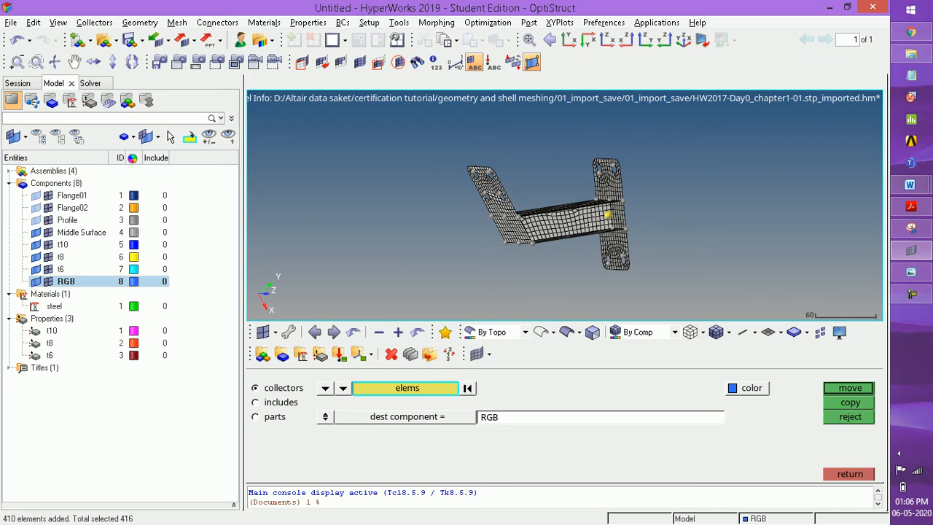
middle_click(563, 205)
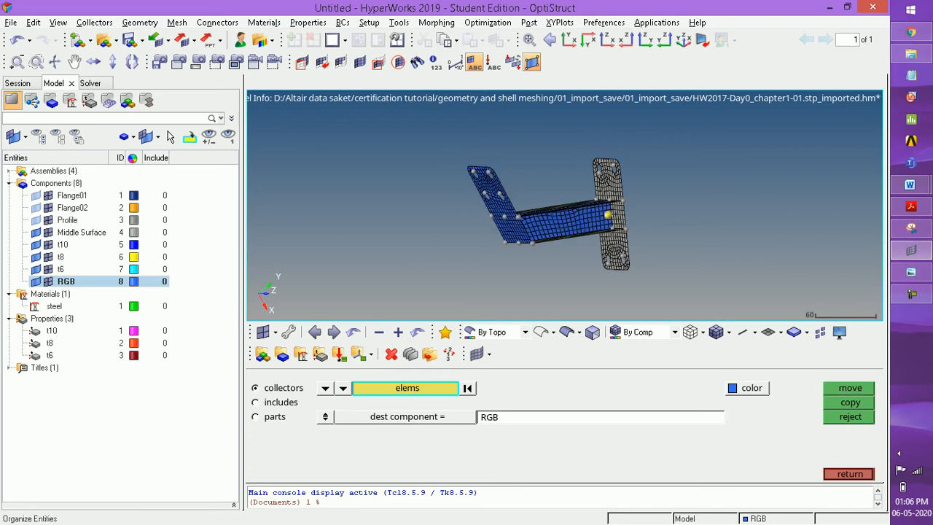
Step: Move the elements of the two wide profile plates on either side of the web, selected by face, into the t8 component
mouse_move(564, 205)
ctrl+mouse_down()
mouse_move(564, 247)
mouse_move(575, 200)
mouse_move(568, 207)
ctrl+mouse_up()
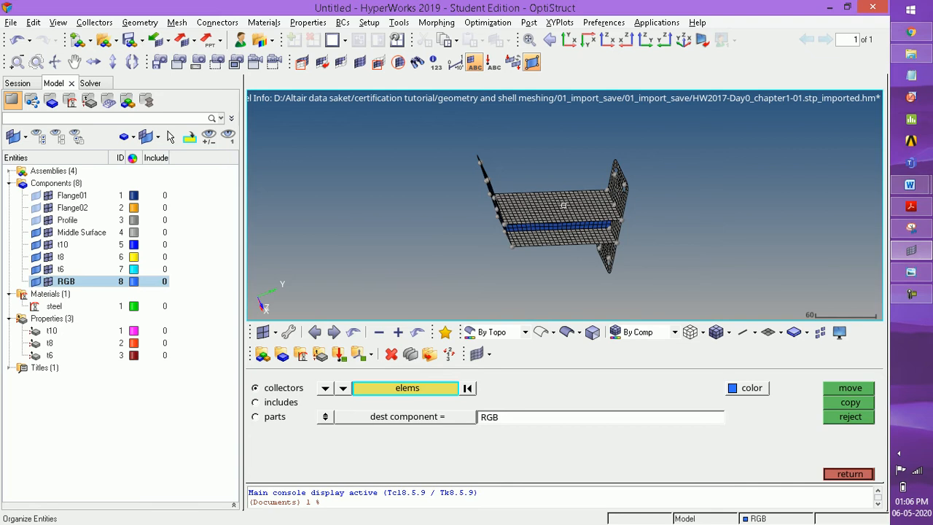
click(546, 216)
ctrl+drag(562, 219, 583, 177)
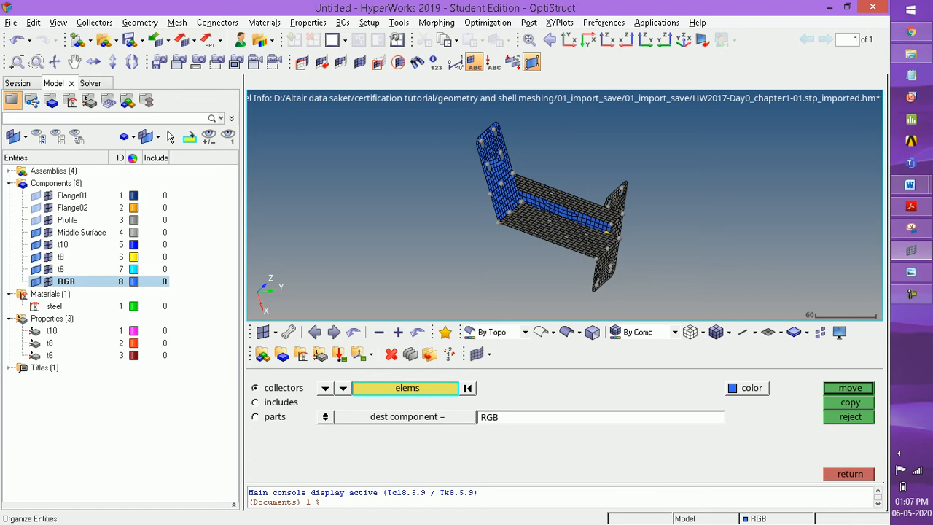
click(406, 388)
click(607, 445)
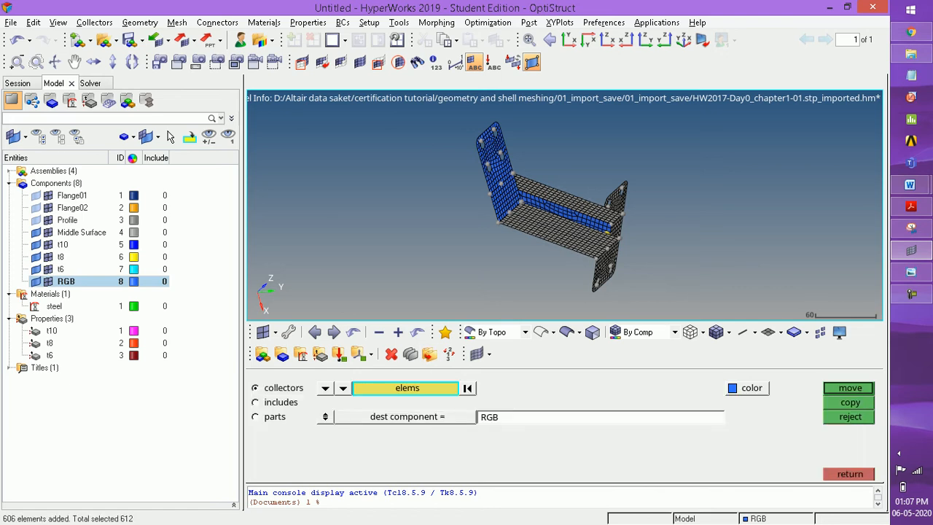
ctrl+drag(563, 205, 563, 248)
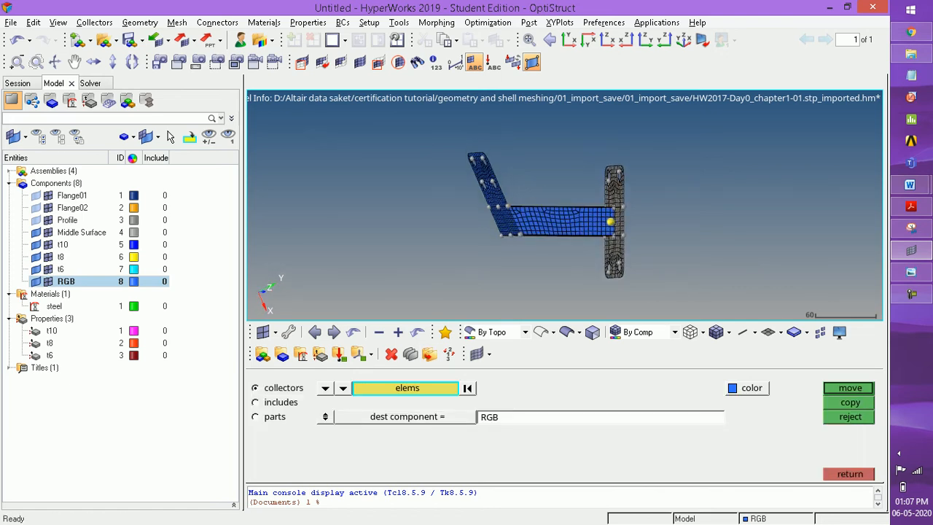
ctrl+drag(563, 205, 602, 179)
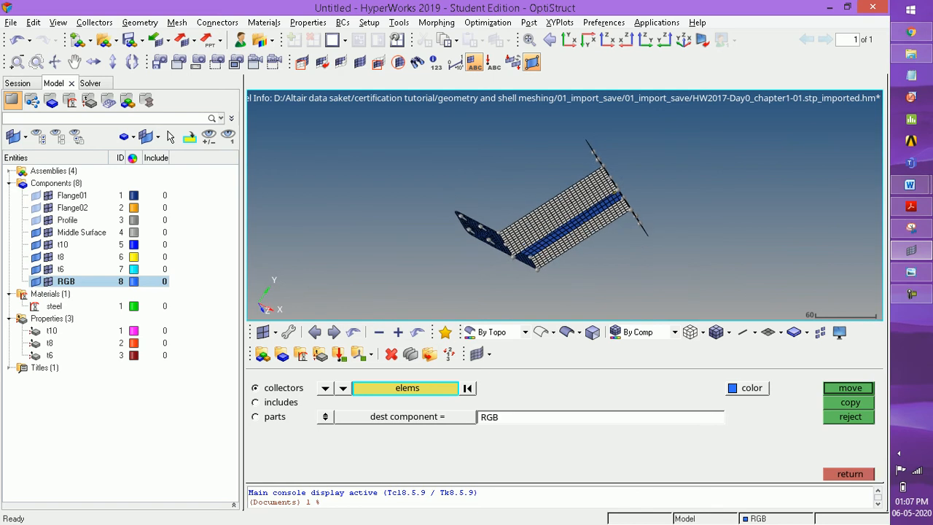
click(404, 416)
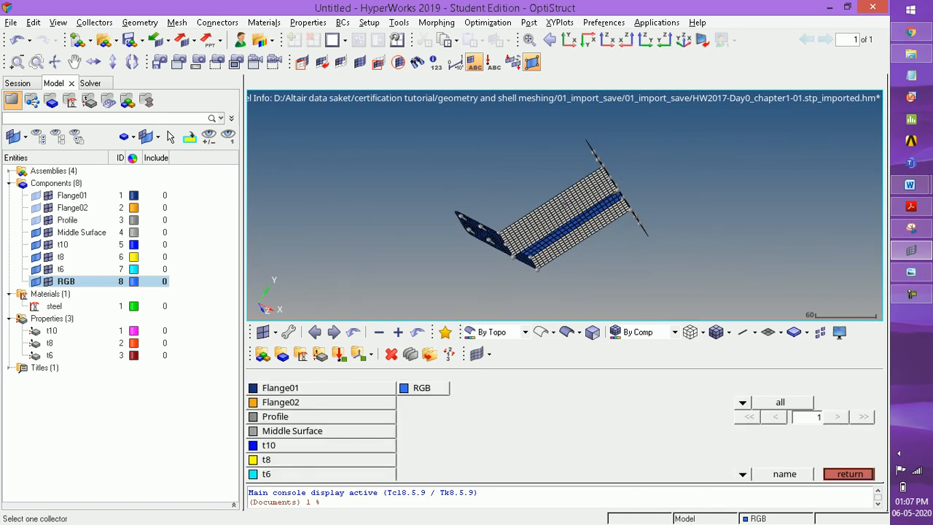
click(267, 459)
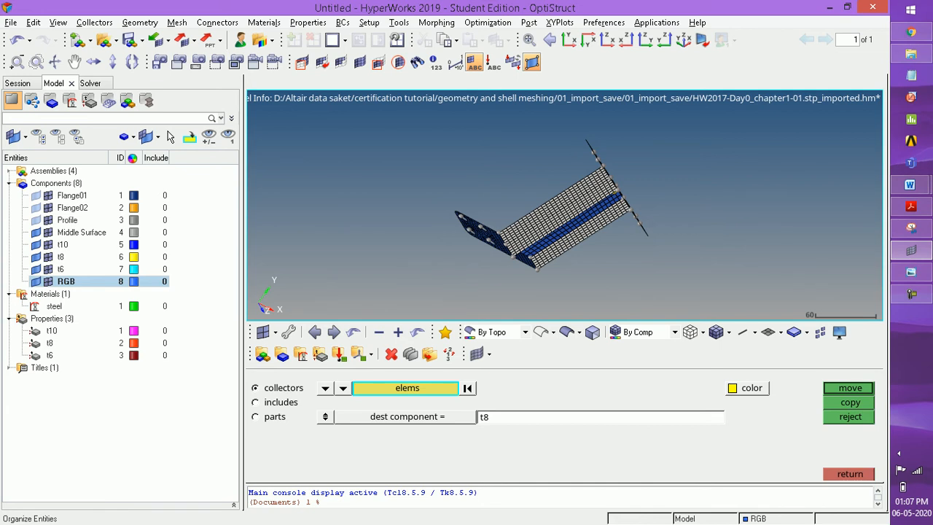
key(Return)
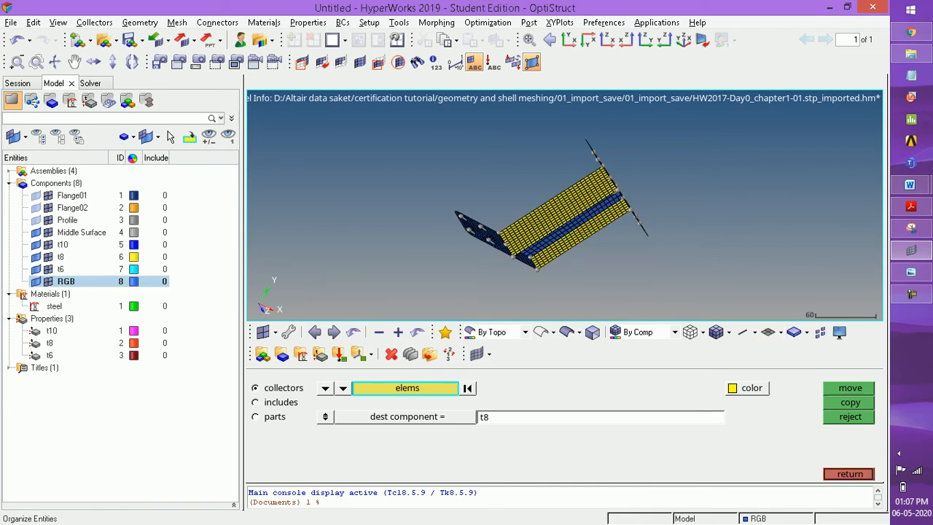
Step: Move the elements of the straight end plate, selected by face, into the t6 component
ctrl+drag(656, 219, 564, 206)
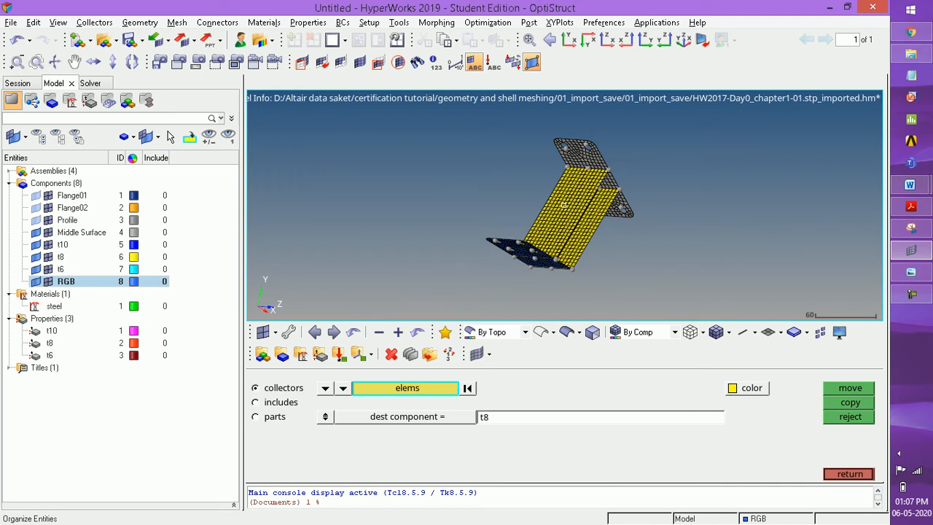
click(564, 206)
ctrl+drag(607, 180, 599, 203)
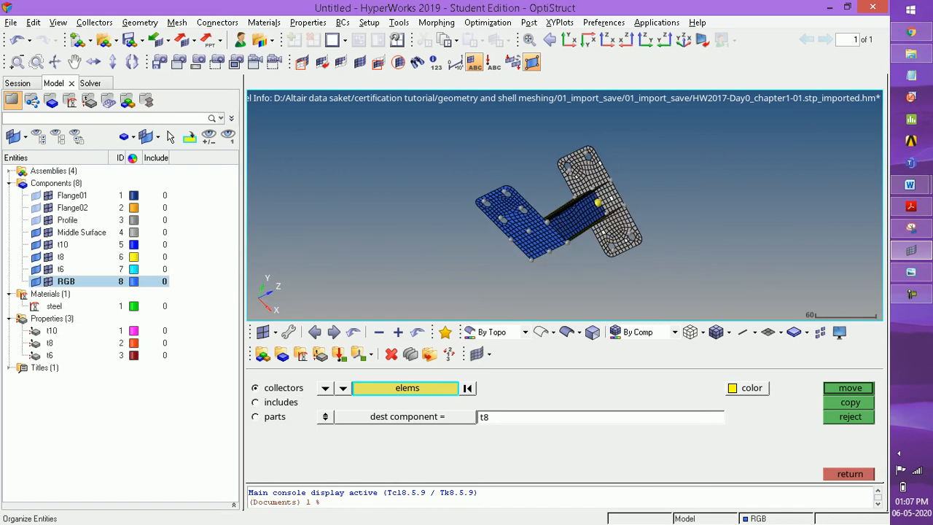
click(407, 388)
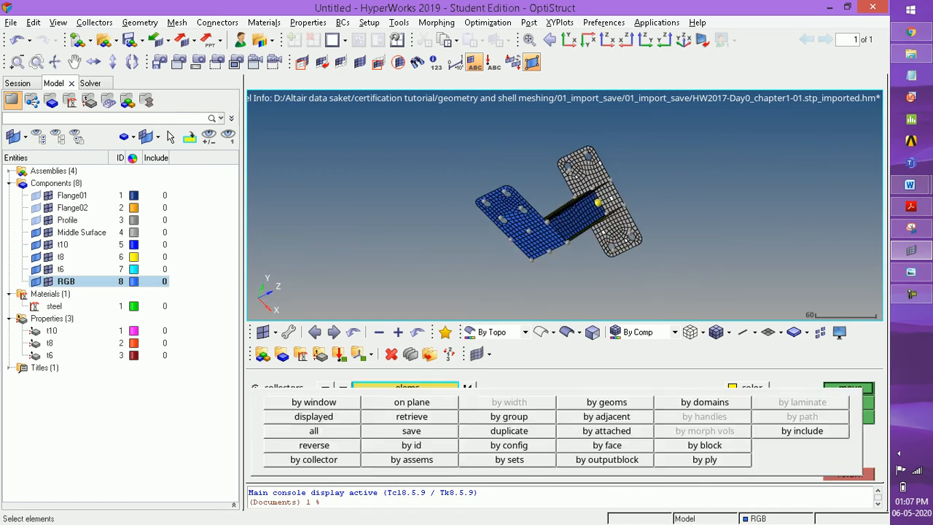
click(605, 445)
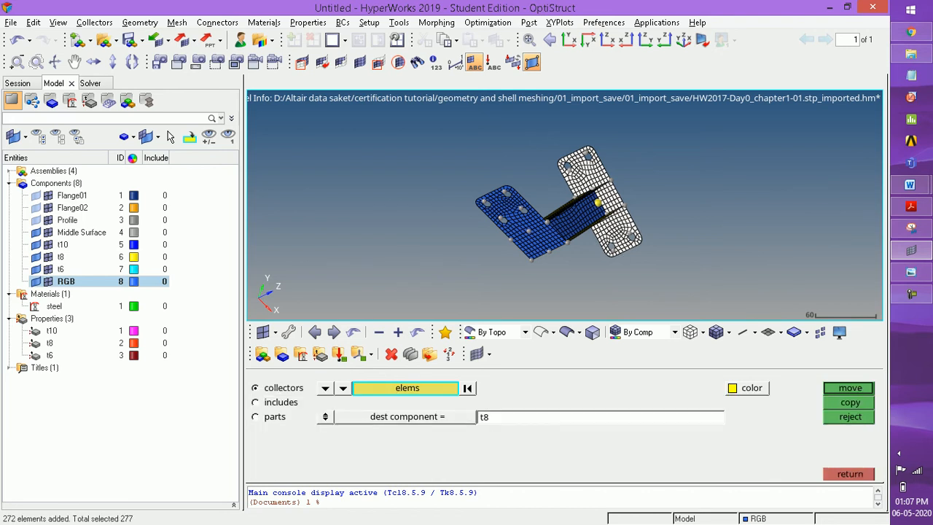
ctrl+drag(598, 203, 564, 206)
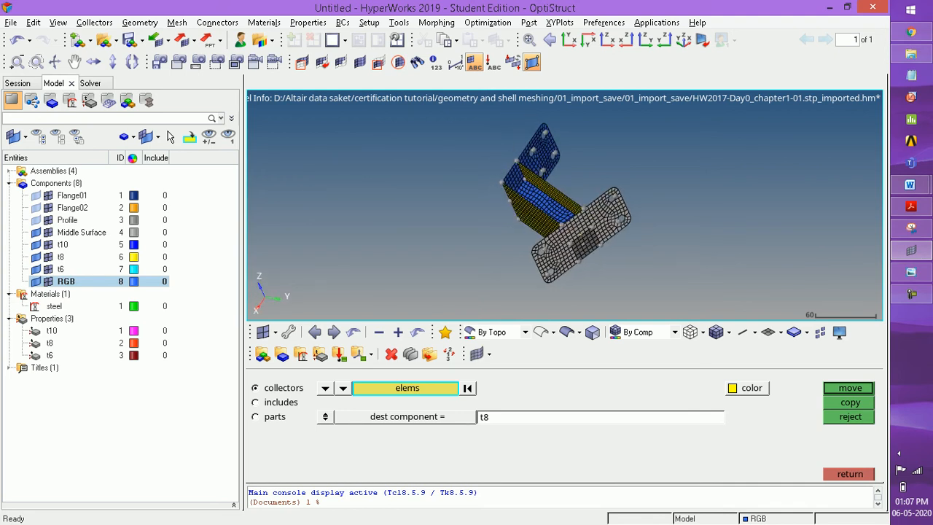
click(408, 388)
click(607, 445)
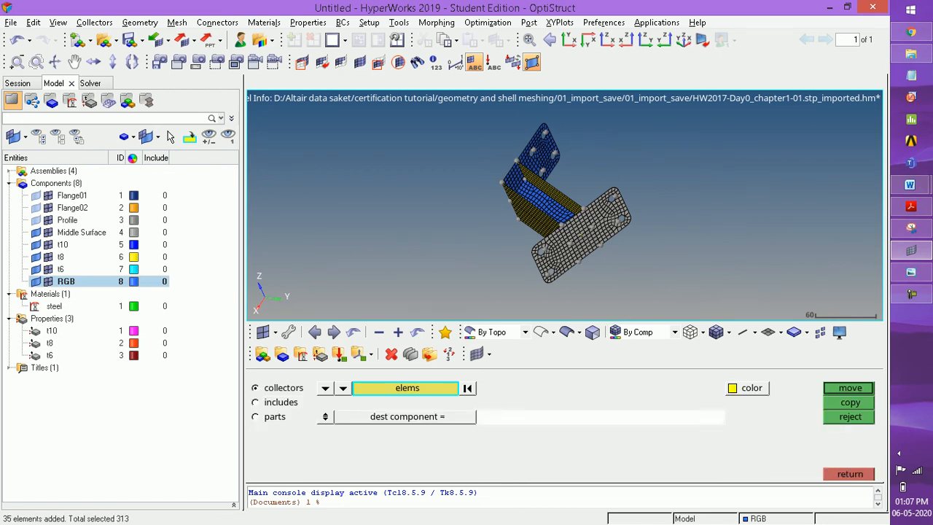
click(407, 416)
click(321, 474)
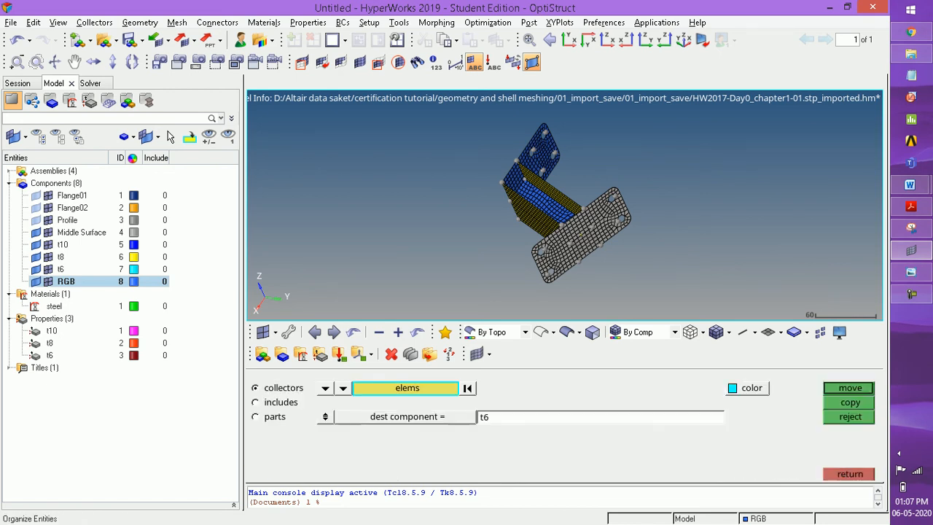
click(849, 387)
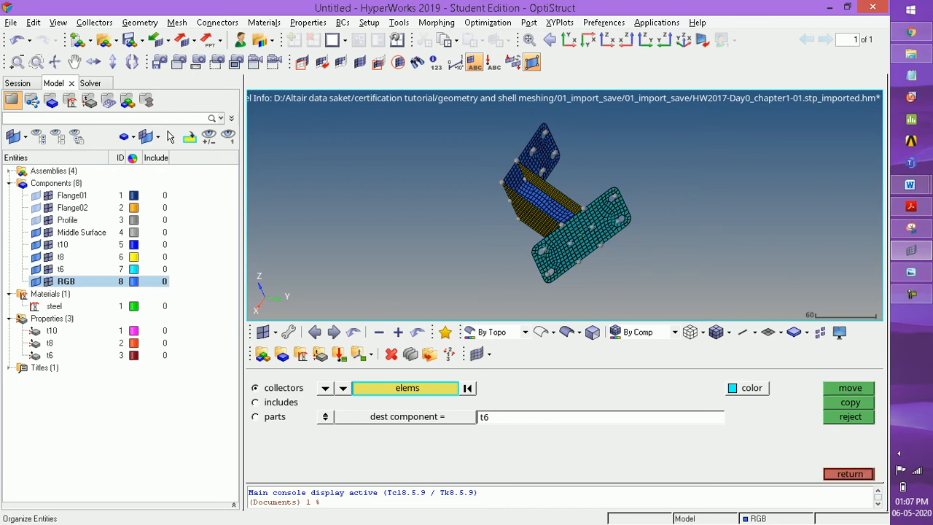
mouse_move(563, 205)
ctrl+mouse_down()
mouse_move(612, 205)
mouse_move(627, 219)
ctrl+mouse_up()
mouse_move(564, 205)
ctrl+mouse_down()
mouse_move(563, 241)
mouse_move(605, 237)
mouse_move(620, 234)
mouse_move(620, 195)
ctrl+mouse_up()
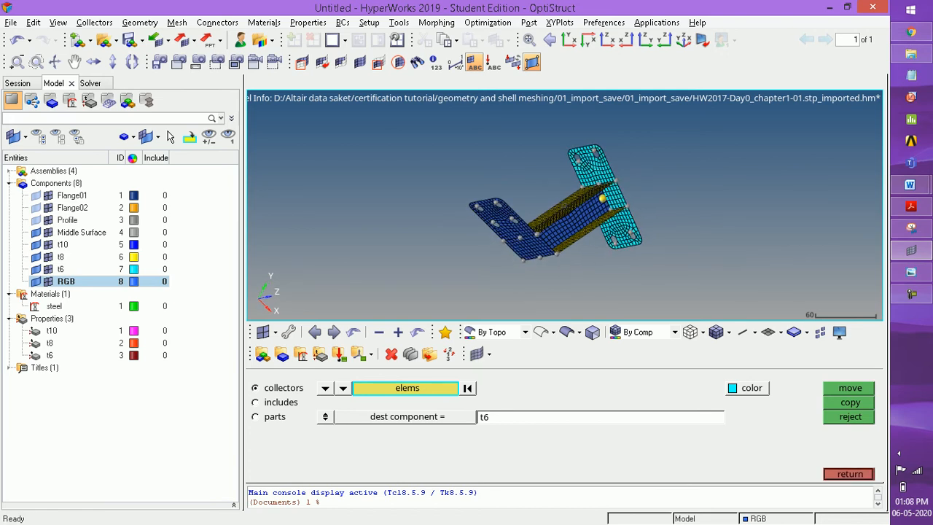
click(850, 474)
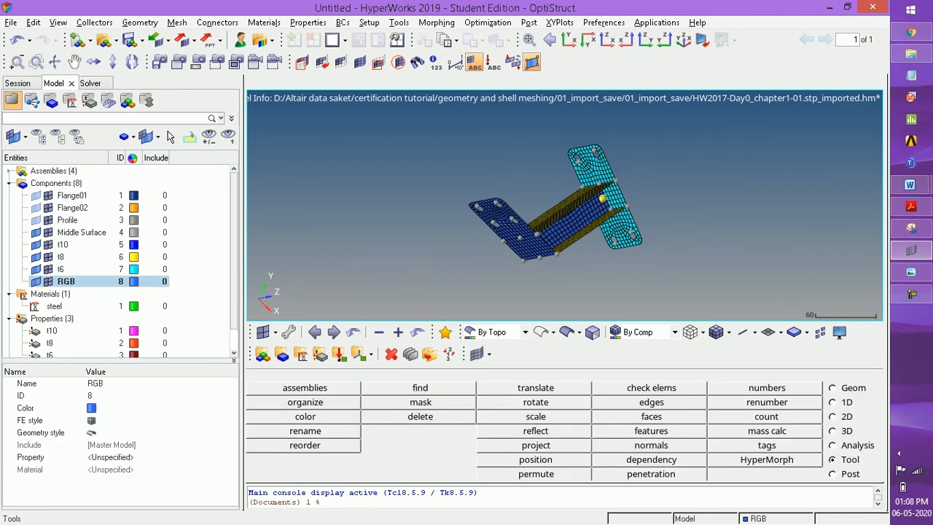
Step: Rename the RGB component as RBE
ctrl+drag(554, 226, 594, 193)
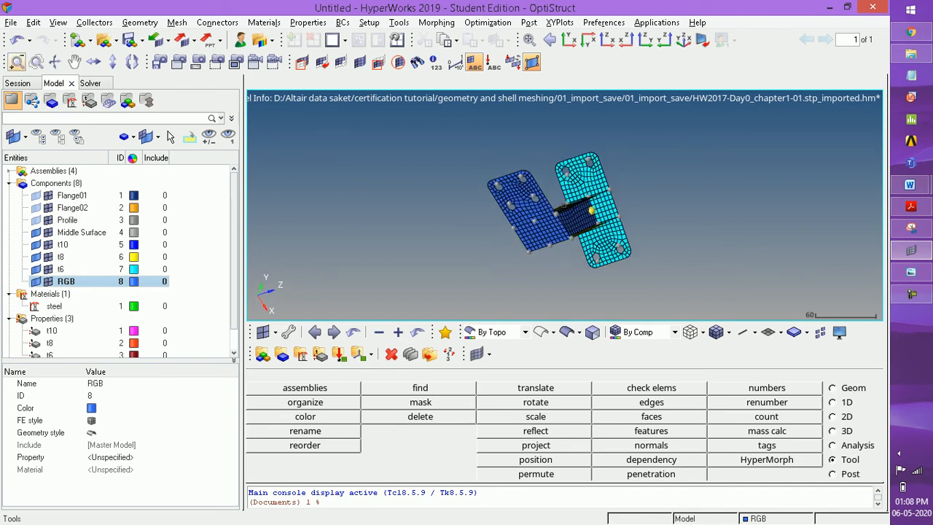
click(16, 62)
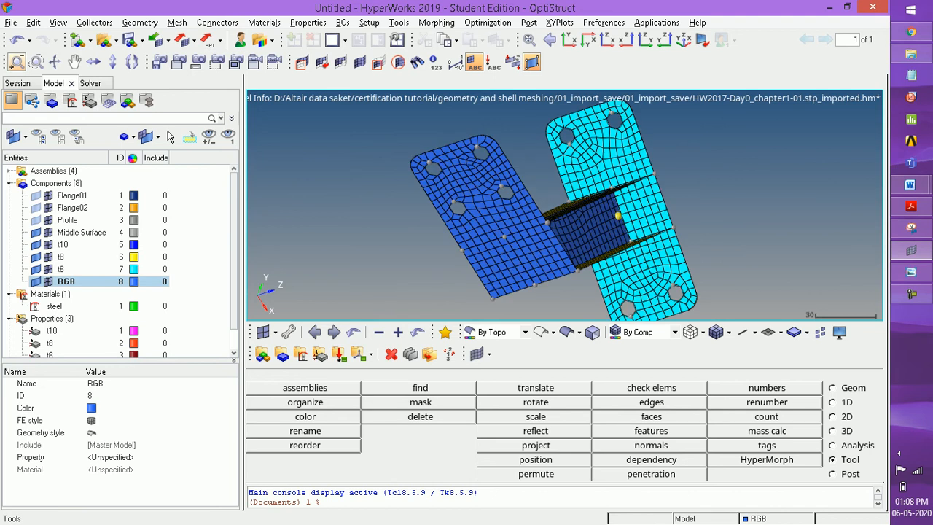
click(16, 62)
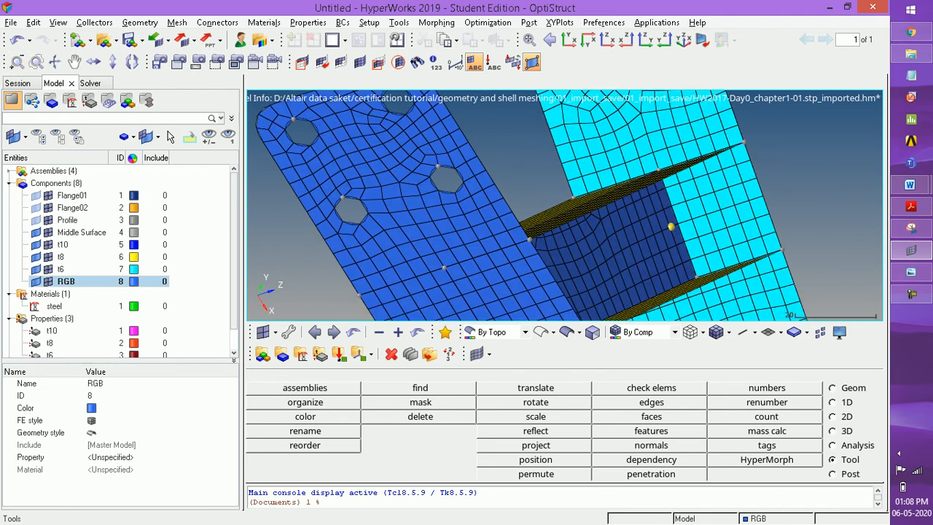
drag(564, 205, 630, 264)
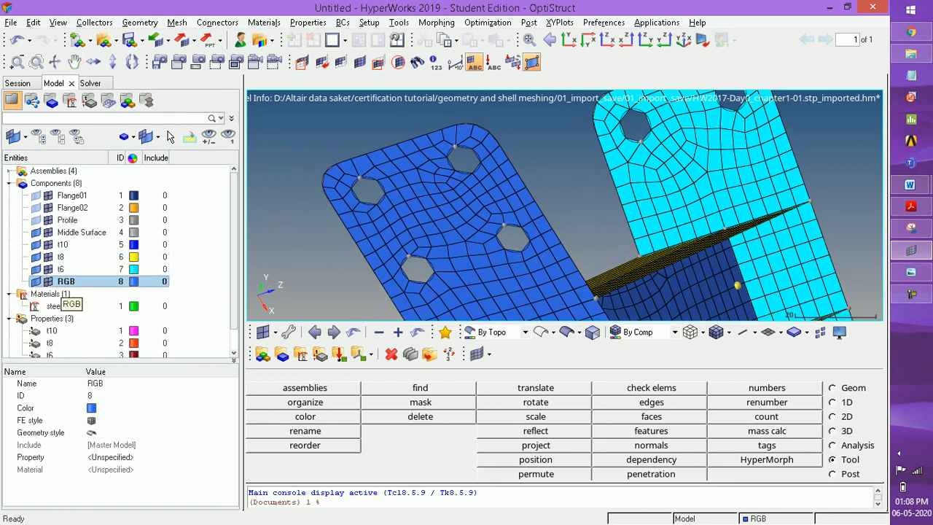
right_click(69, 281)
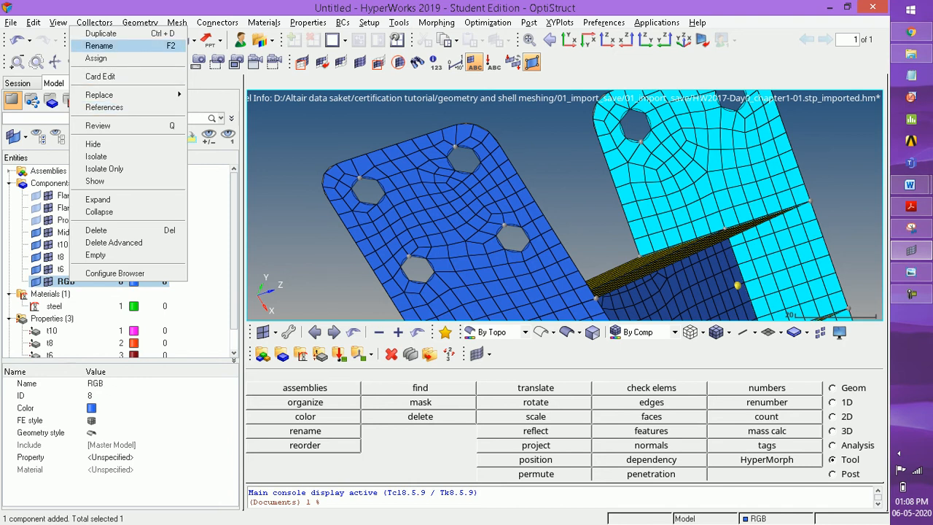
click(99, 45)
text(RB)
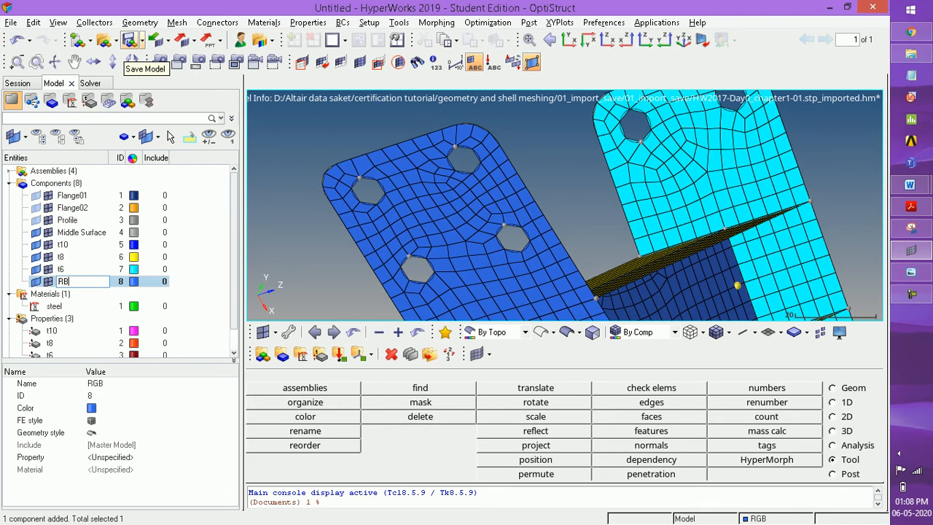
text(E)
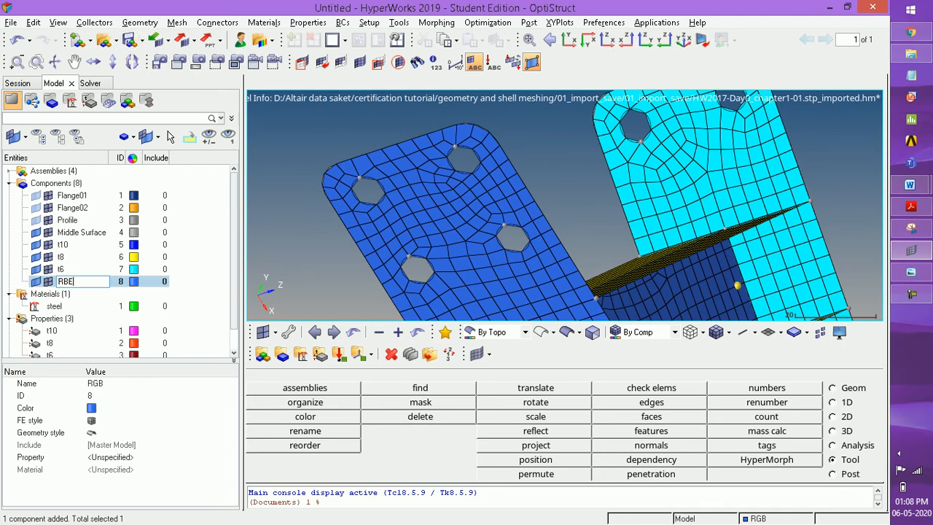
key(Return)
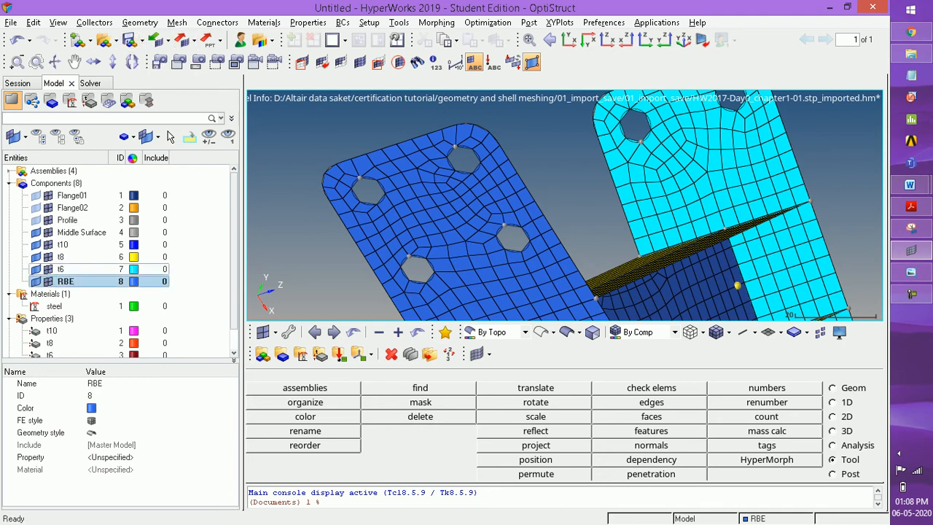
Step: Create one RBE2 rigid element with a calculated independent node, circle-selecting the edge nodes of all four slanted end plate holes as dependents
click(177, 23)
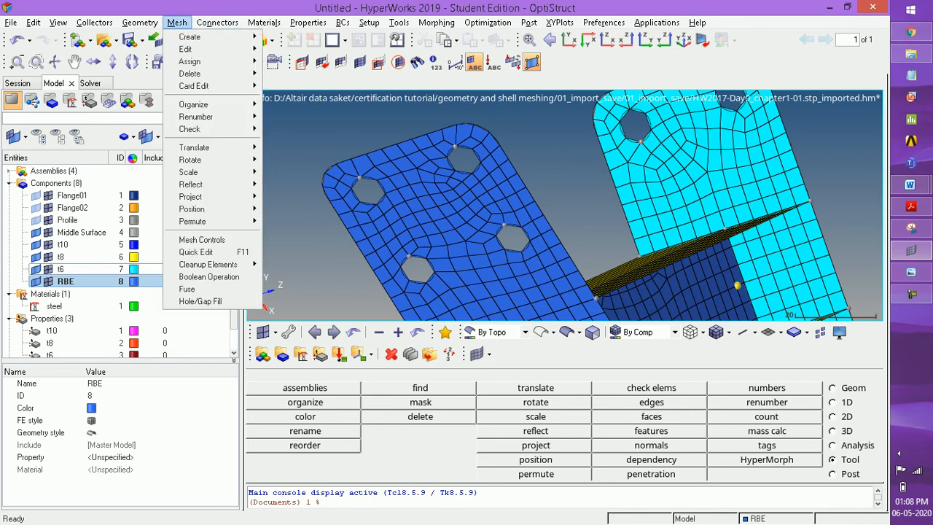
mouse_move(191, 37)
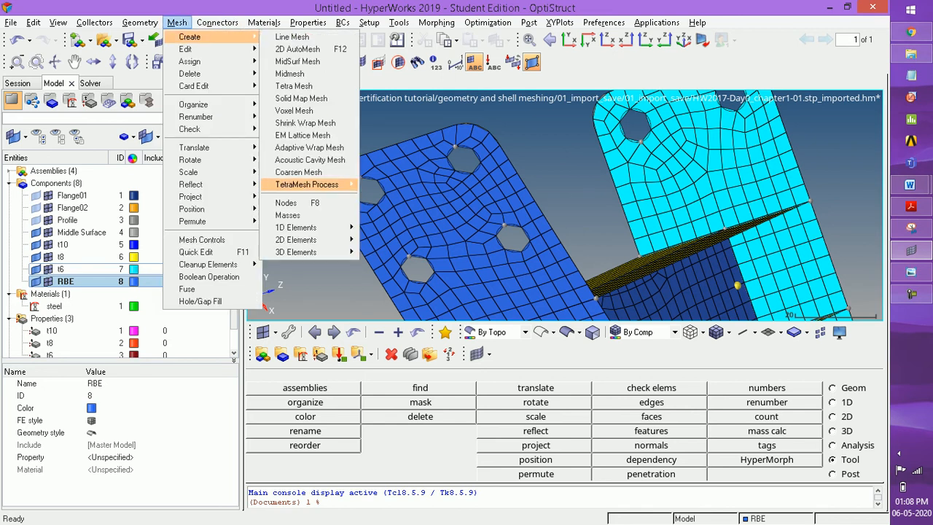
mouse_move(307, 227)
click(383, 229)
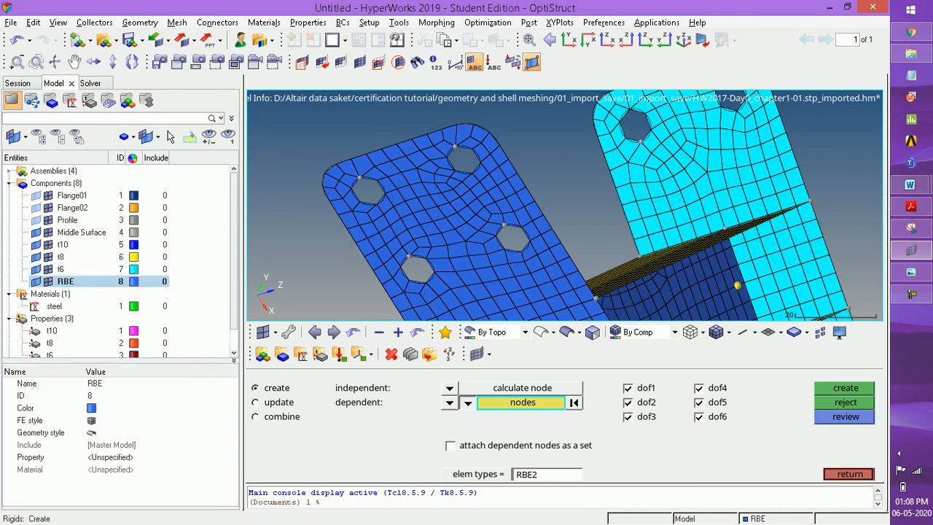
click(467, 402)
click(449, 402)
shift+click(319, 282)
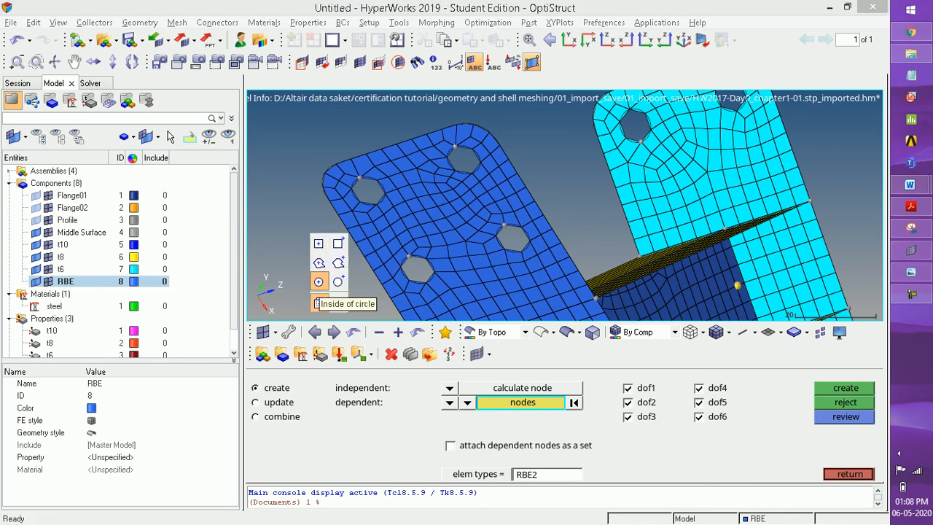
click(318, 282)
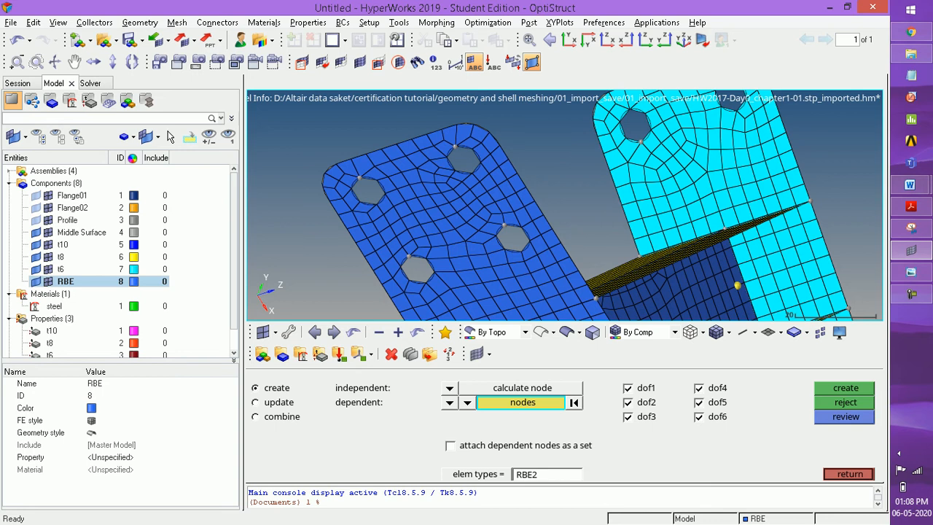
shift+drag(351, 176, 381, 202)
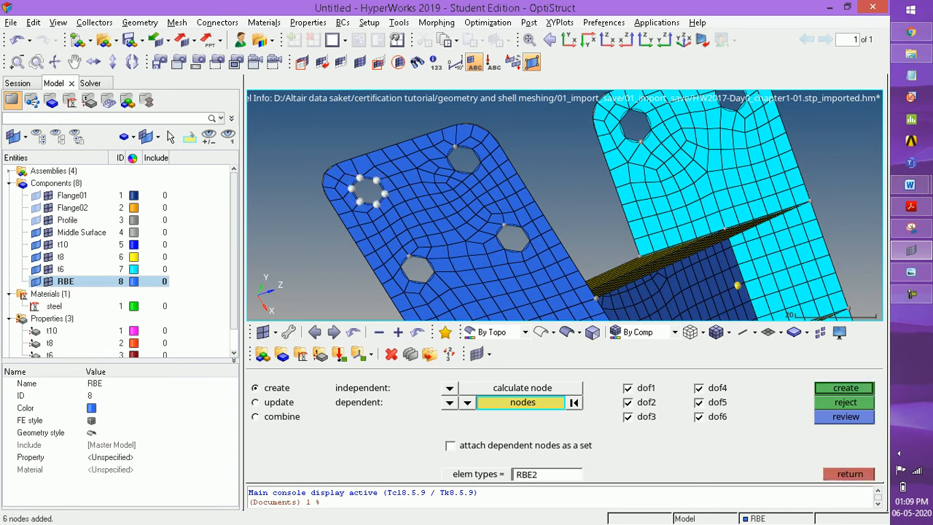
shift+drag(446, 147, 480, 179)
shift+drag(399, 257, 429, 290)
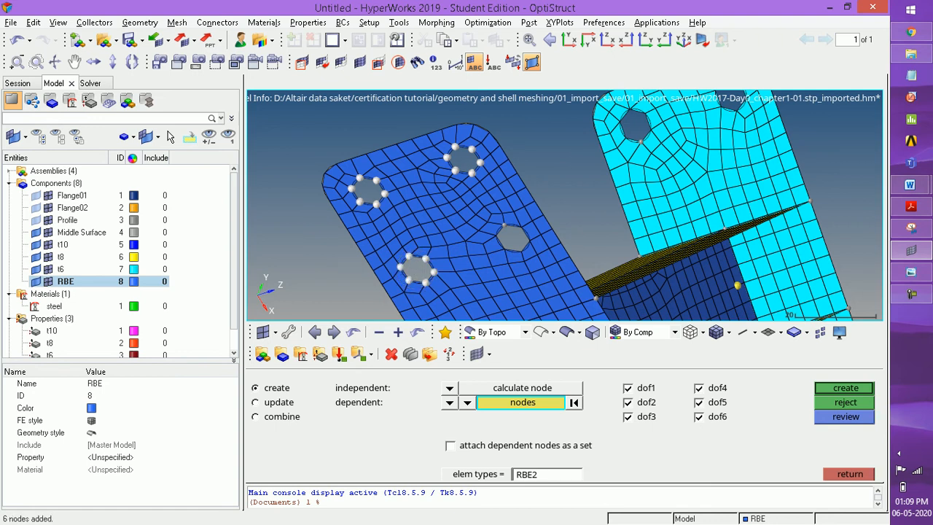
shift+drag(514, 237, 531, 251)
key(Return)
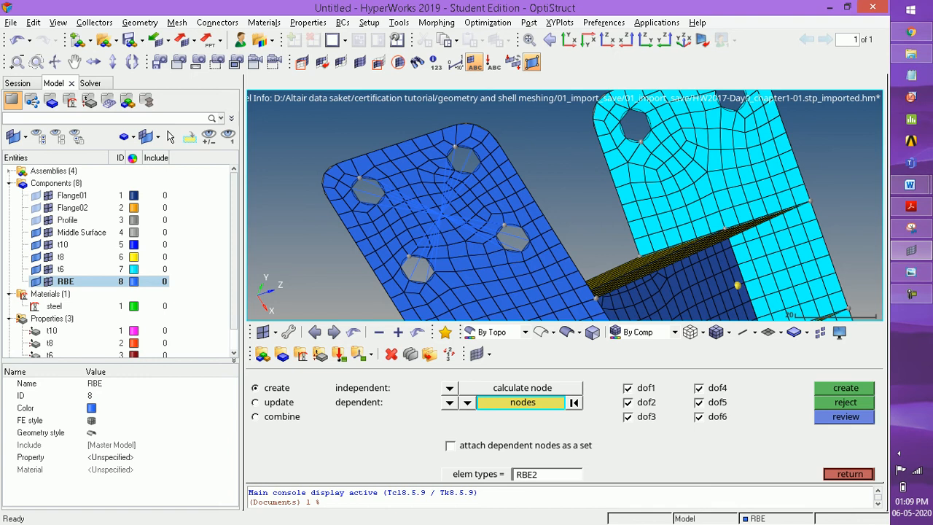
Step: Create a separate RBE2 rigid element with a calculated centre node in each of the two upper holes of the t6 end plate
key(Right)
key(Right)
key(Right)
key(Right)
key(Right)
key(Right)
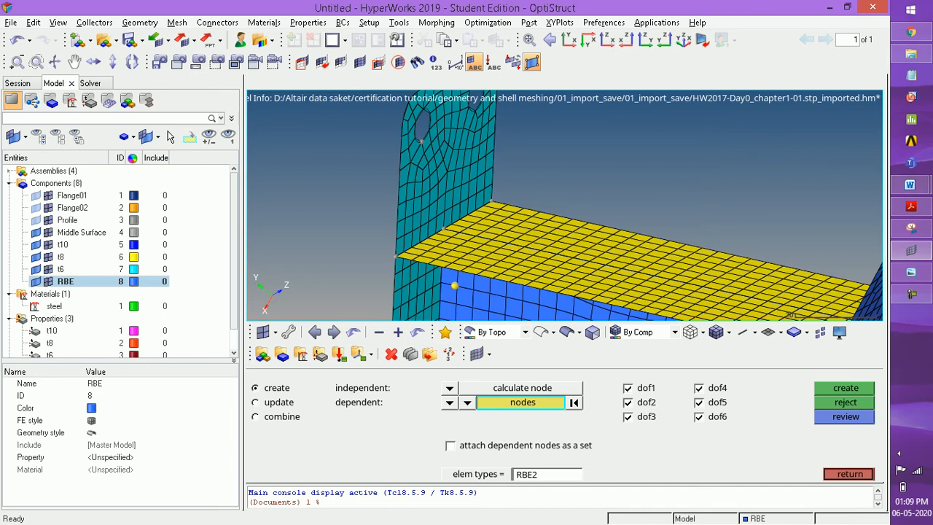
mouse_move(501, 170)
shift+mouse_down()
mouse_move(592, 193)
mouse_move(534, 161)
shift+mouse_up()
click(55, 61)
mouse_move(563, 204)
mouse_down()
mouse_move(642, 199)
mouse_move(637, 244)
mouse_up()
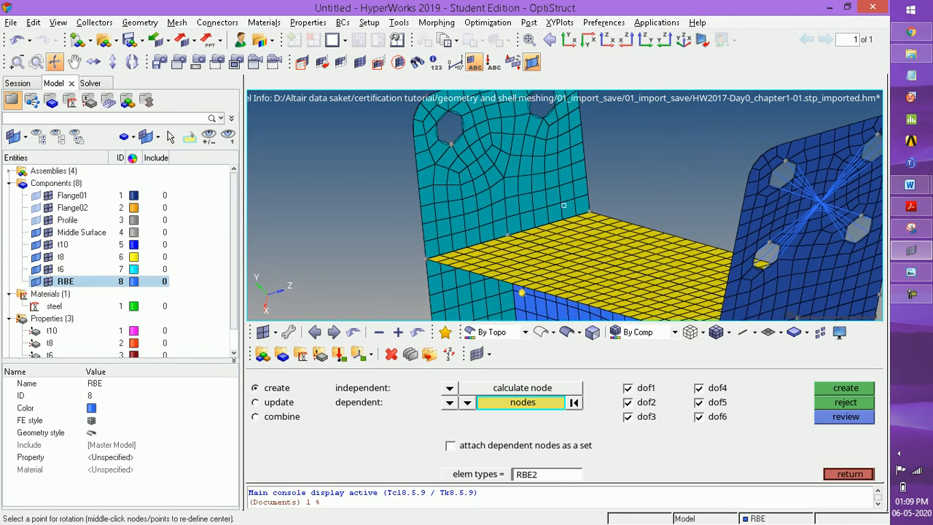
click(74, 62)
drag(563, 205, 562, 254)
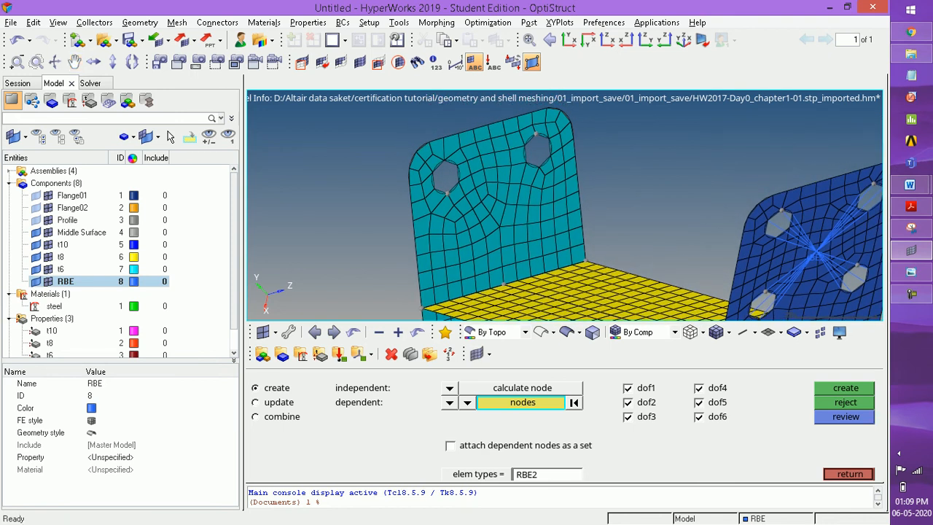
shift+drag(446, 176, 461, 190)
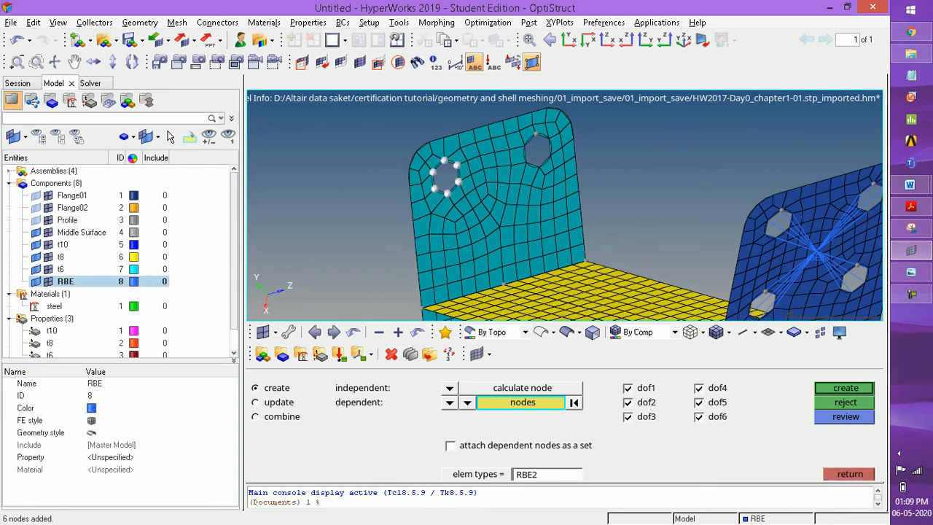
click(844, 388)
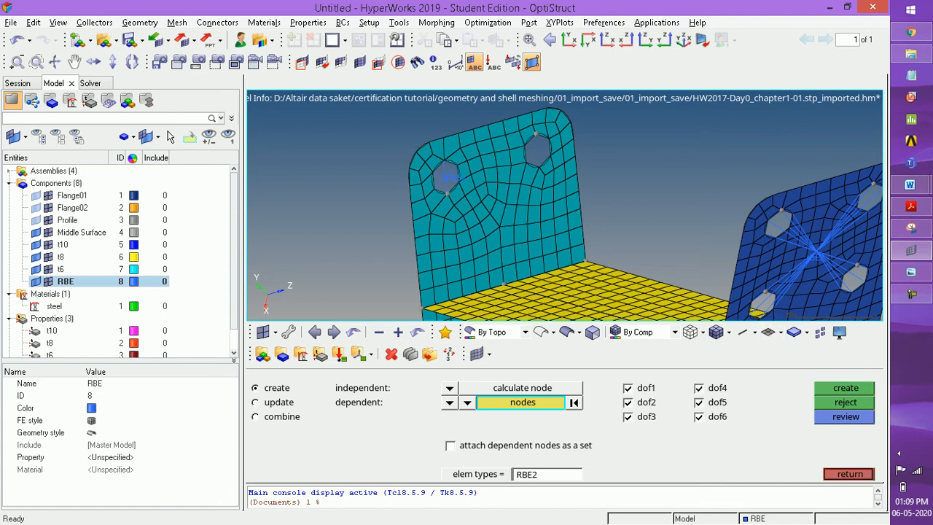
shift+drag(524, 135, 555, 166)
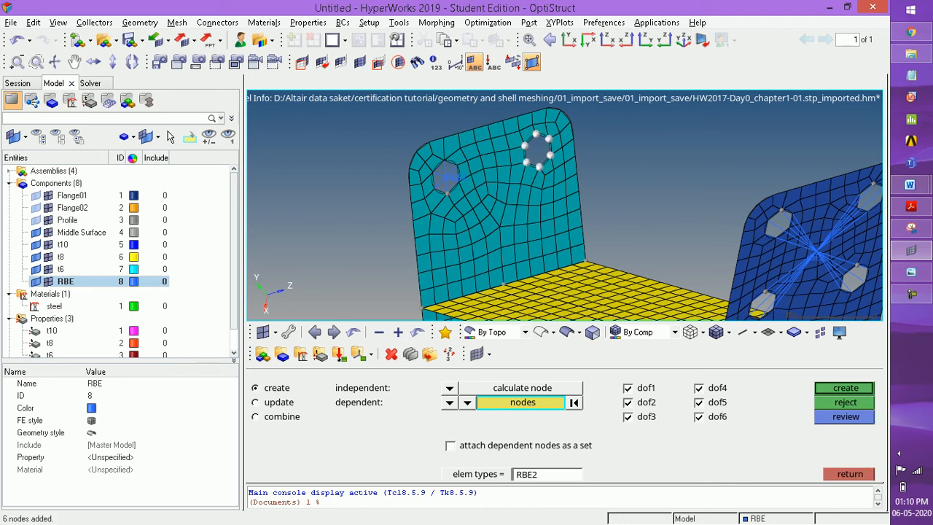
click(844, 388)
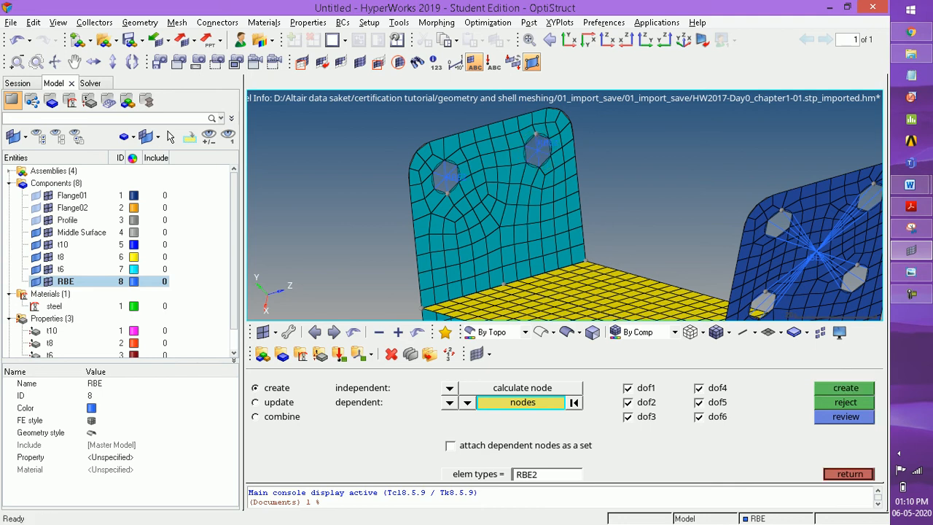
Step: Create a separate RBE2 rigid element with a calculated centre node in each of the two lower holes of the t6 end plate
click(74, 62)
drag(565, 205, 539, 79)
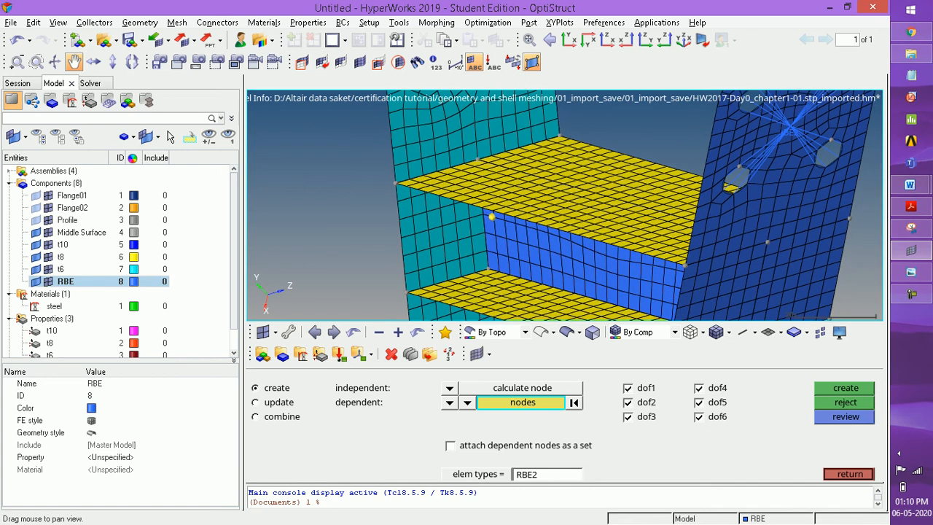
drag(539, 240, 533, 103)
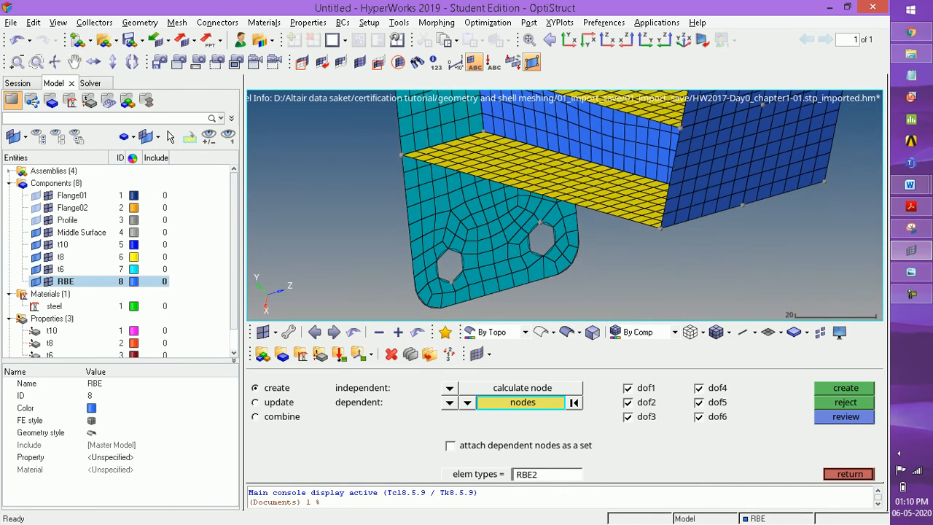
shift+drag(450, 266, 468, 277)
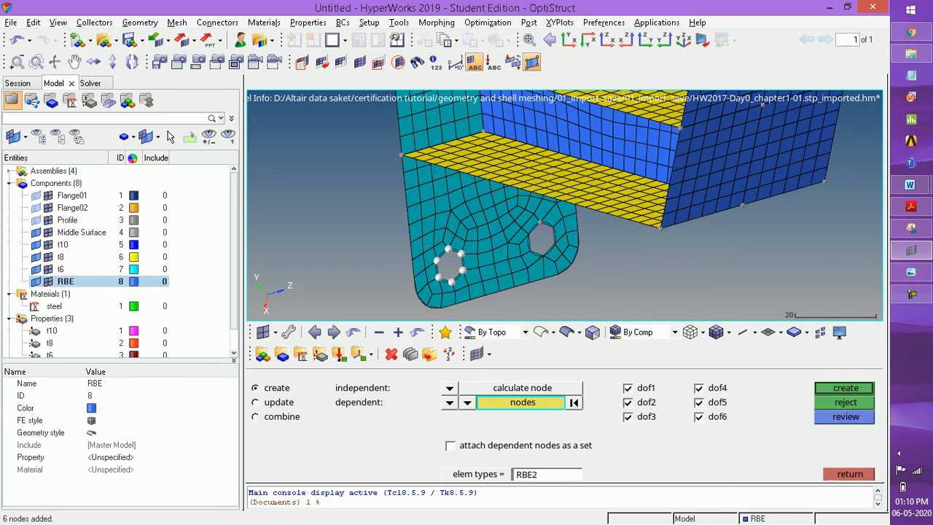
middle_click(468, 277)
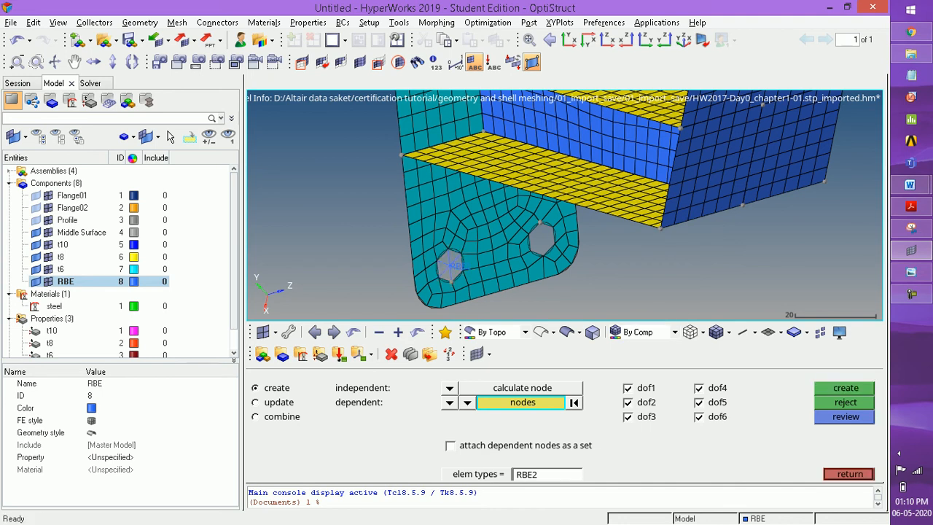
key(shift)
shift+drag(546, 238, 546, 239)
key(Return)
key(Return)
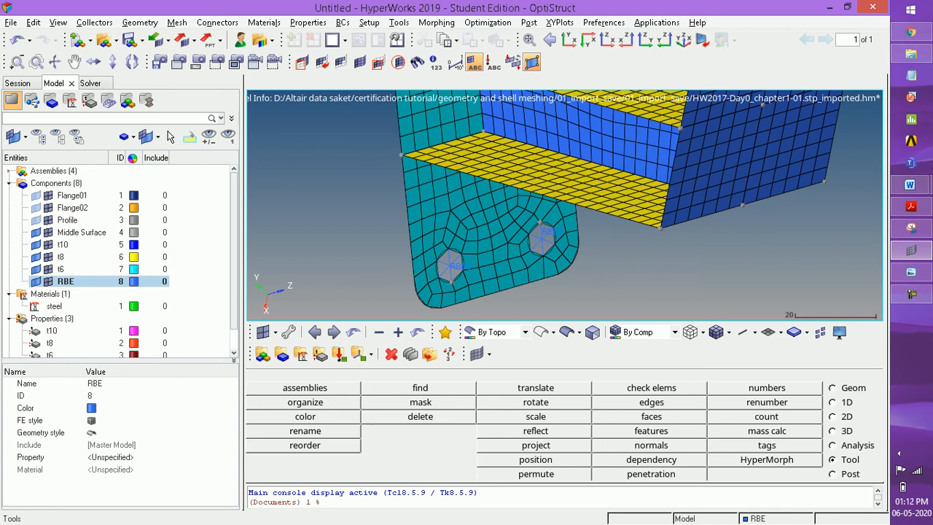
Step: Create a load collector named SPC
right_click(205, 296)
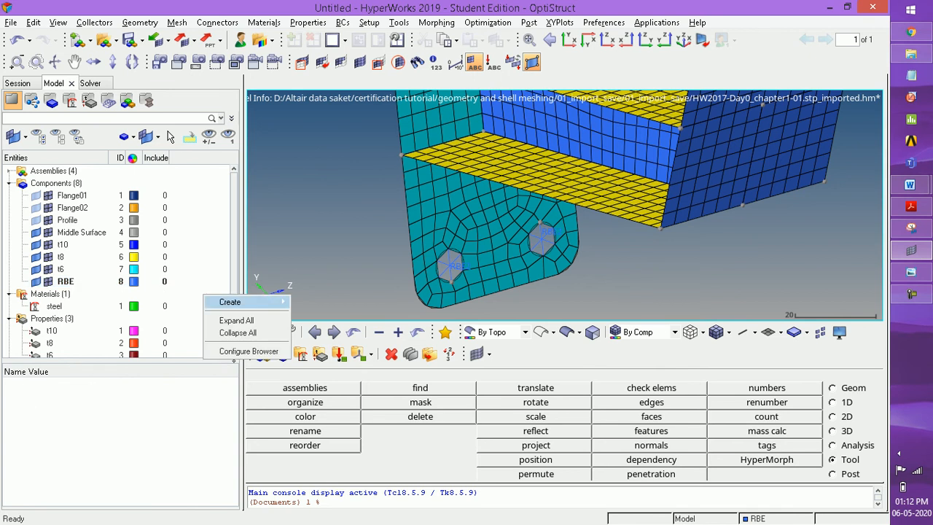
mouse_move(240, 302)
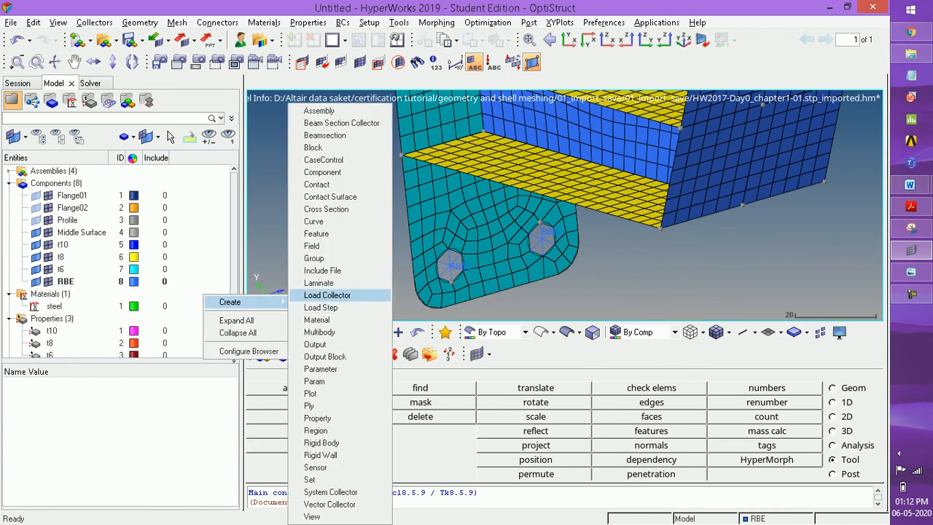
click(327, 295)
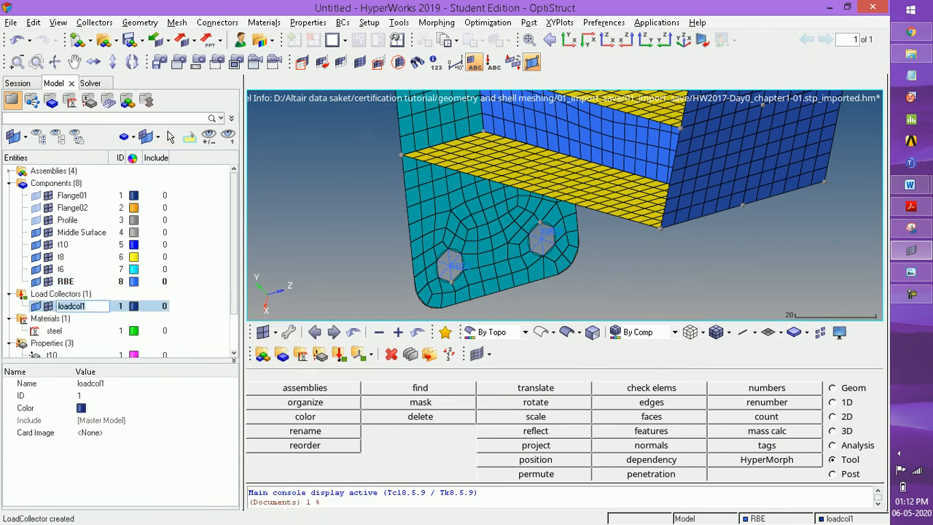
text(SPC)
key(Return)
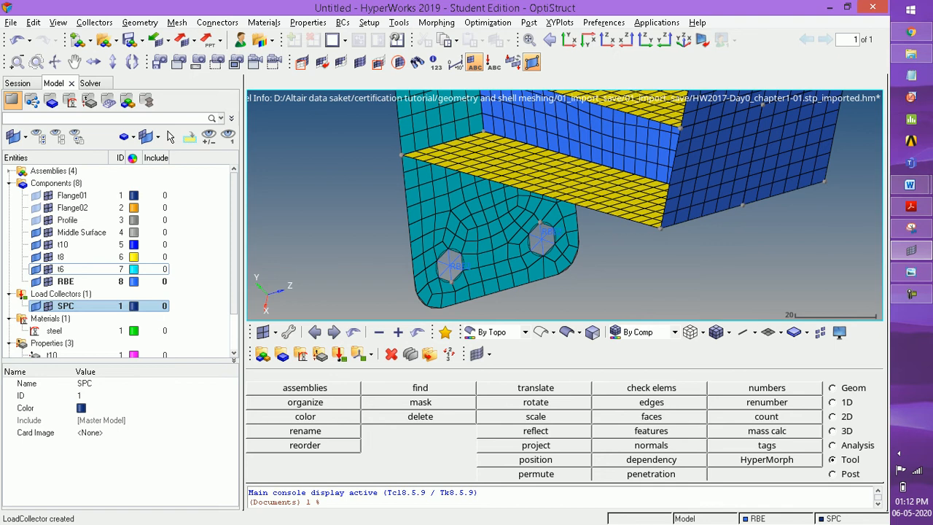
Step: Create a second load collector named Force
right_click(212, 303)
mouse_move(237, 308)
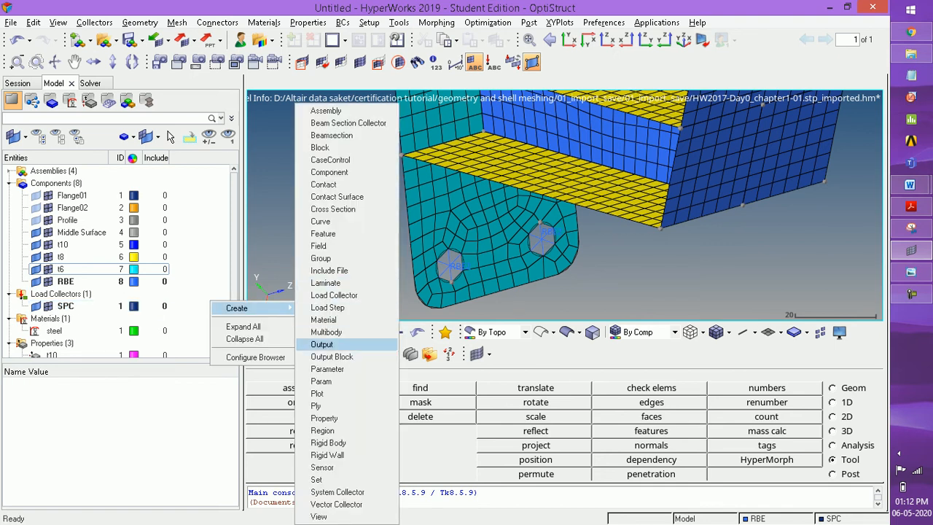
click(333, 294)
text(Force)
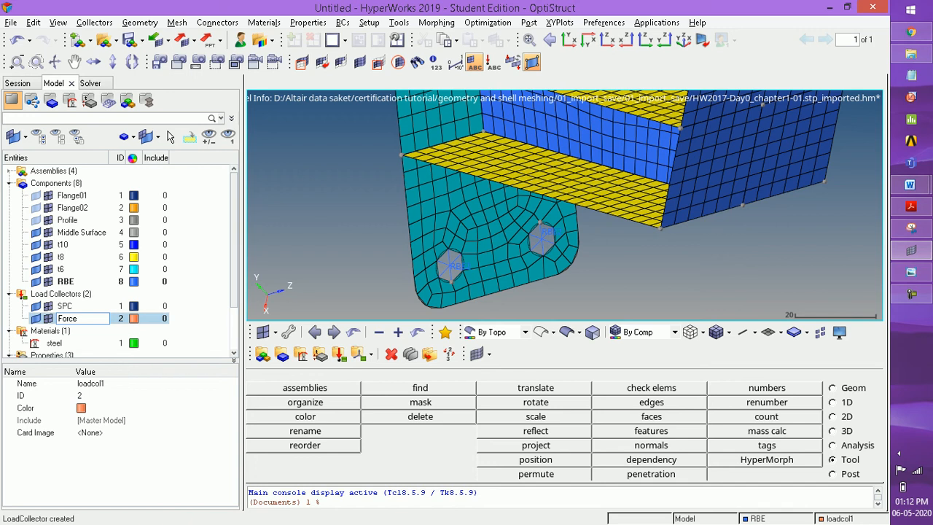
key(Return)
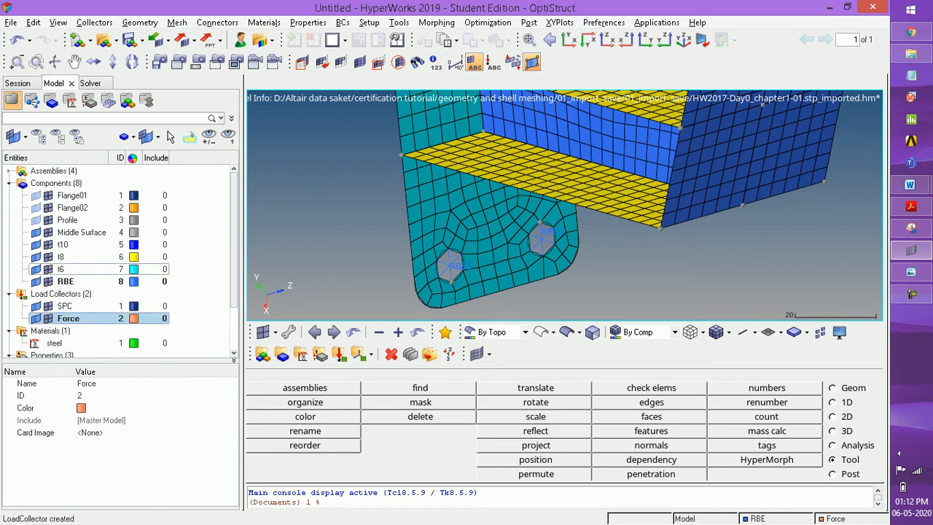
Step: Make SPC the current load collector
ctrl+click(65, 306)
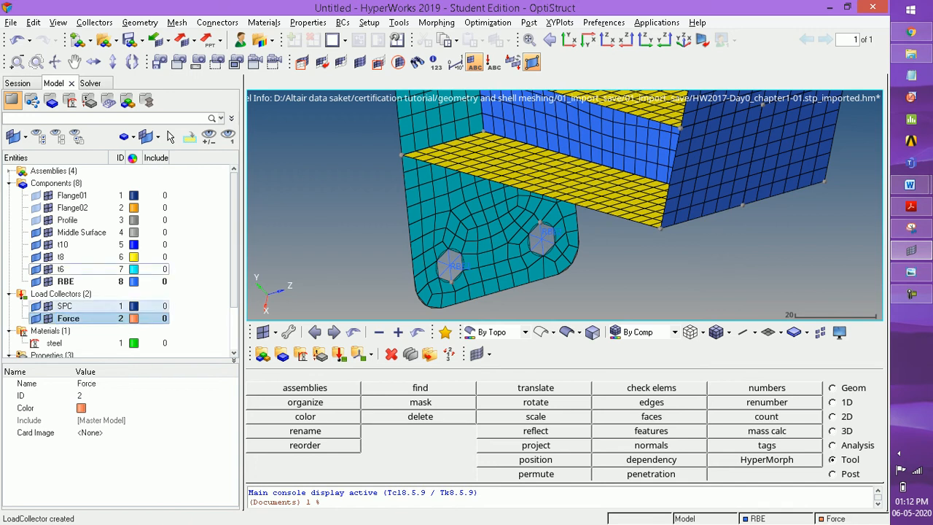
right_click(65, 307)
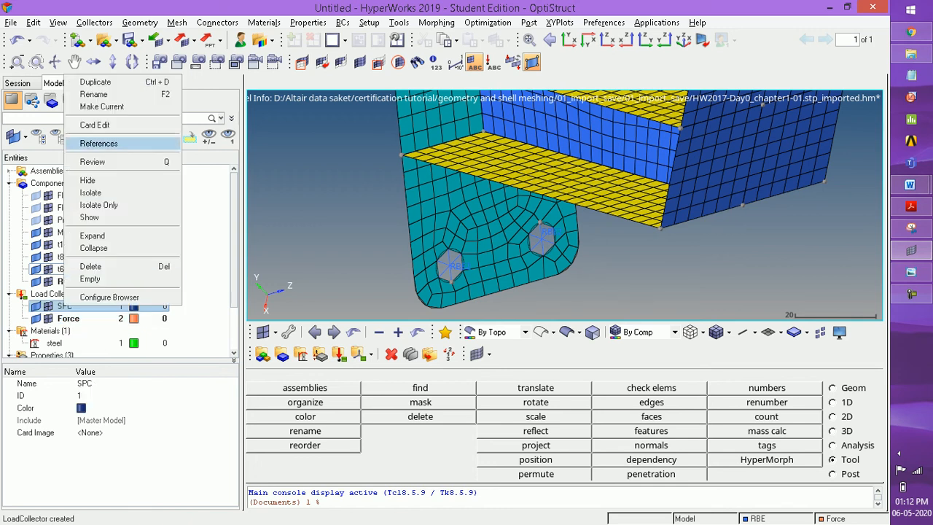
click(101, 106)
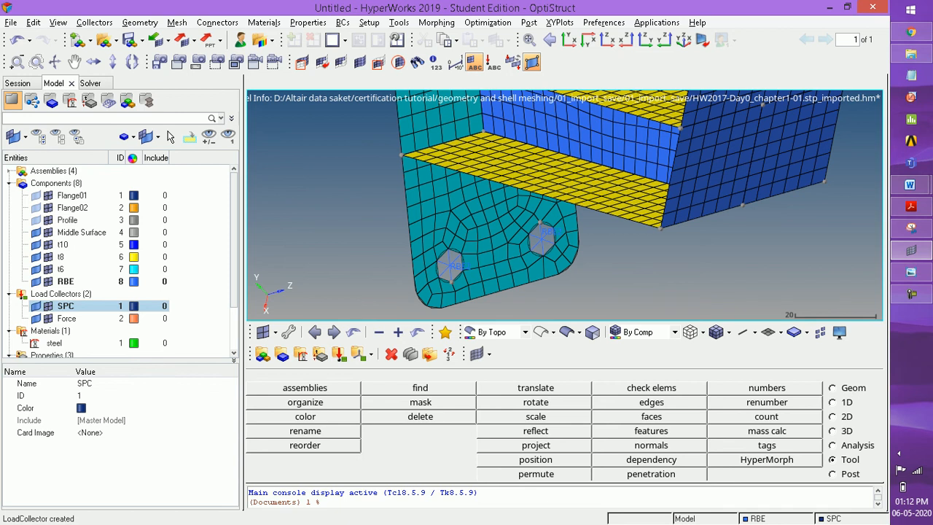
Step: Create SPC constraints with dof1 to dof6 set to 0 at the RBE2 centre nodes of the four t6 end plate holes
key(f)
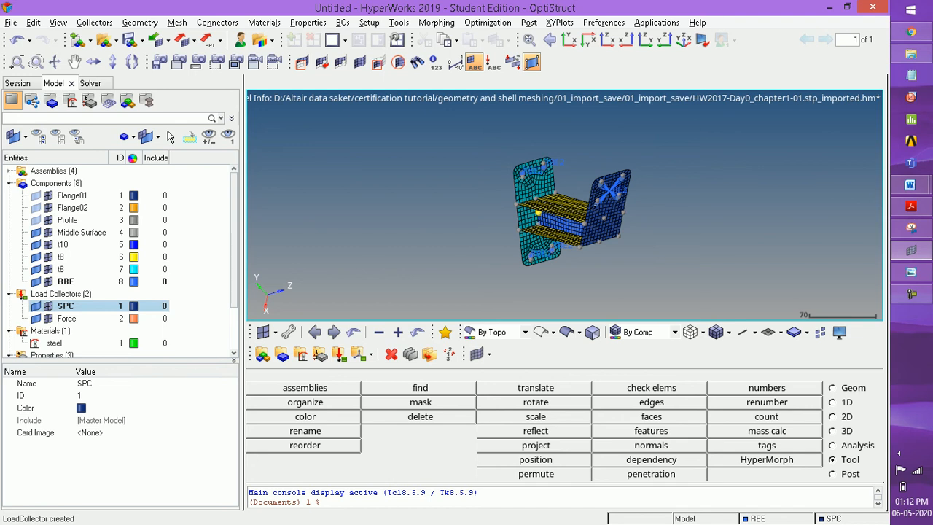
key(z)
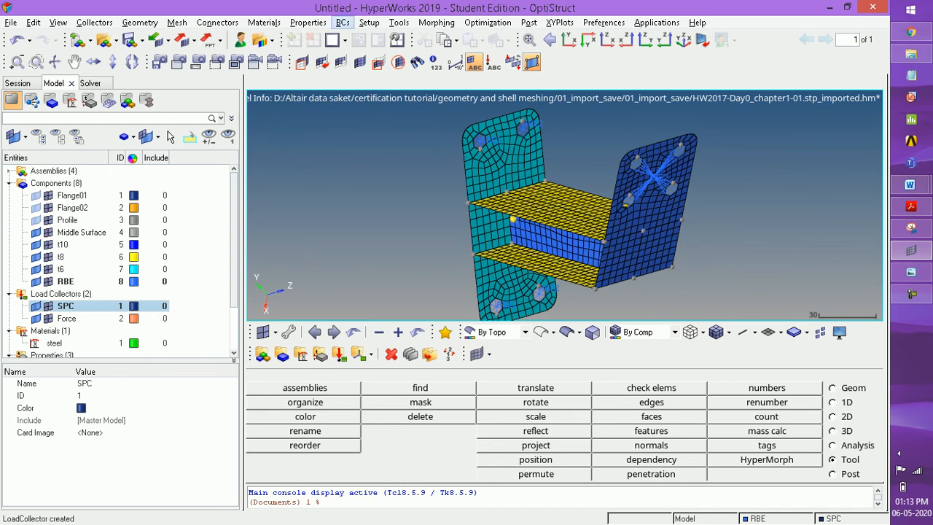
click(342, 23)
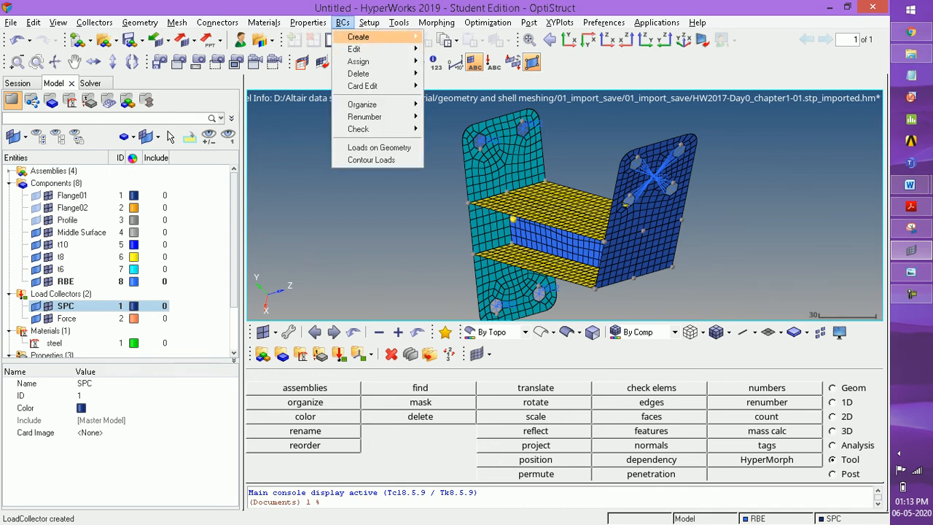
mouse_move(357, 36)
click(454, 36)
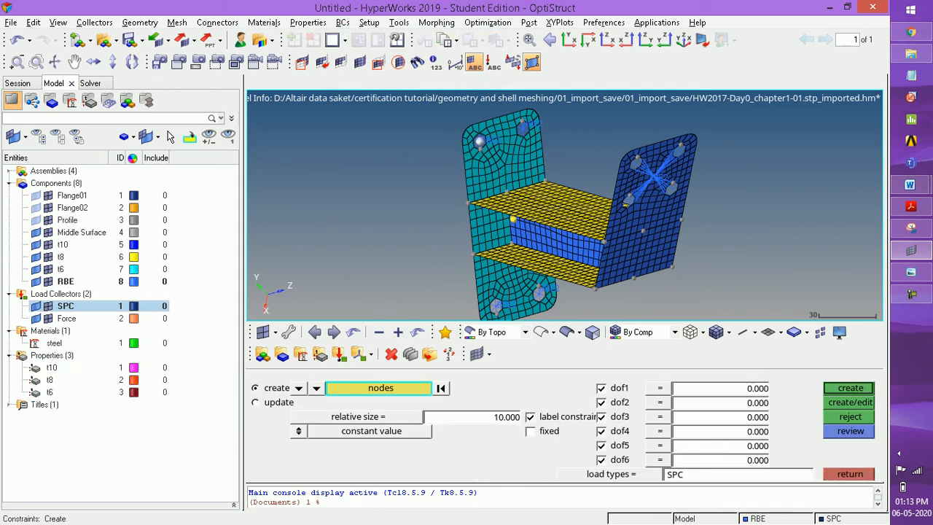
click(523, 129)
click(496, 306)
click(539, 293)
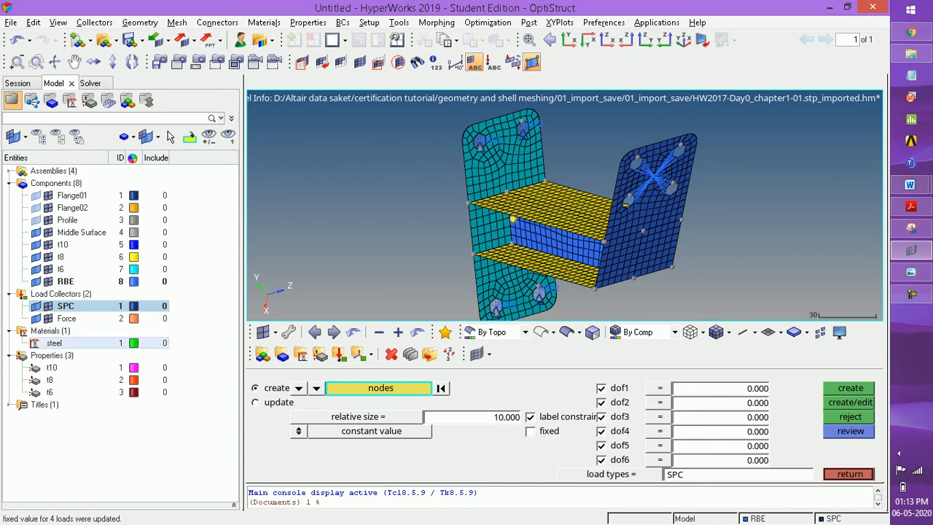
Step: Leave the constraint definition and make Force the current load collector
click(66, 319)
right_click(71, 318)
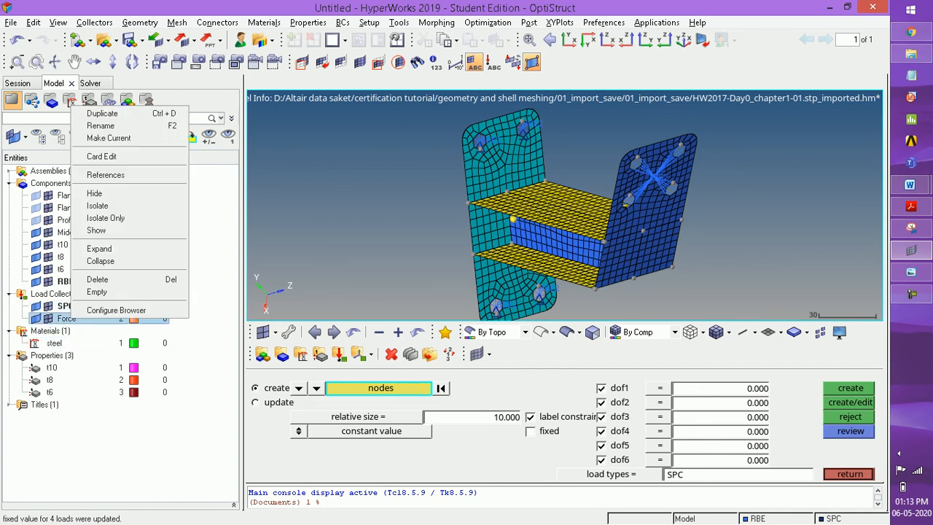
click(168, 137)
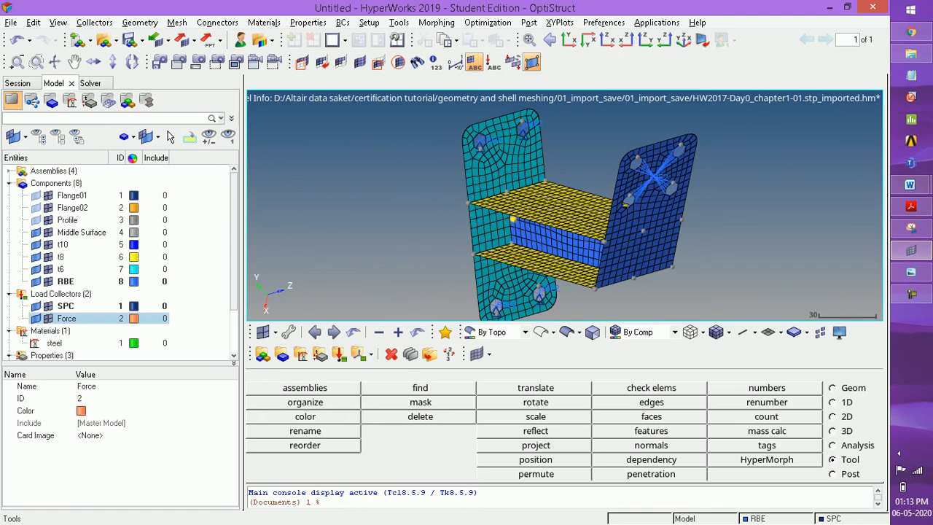
right_click(71, 318)
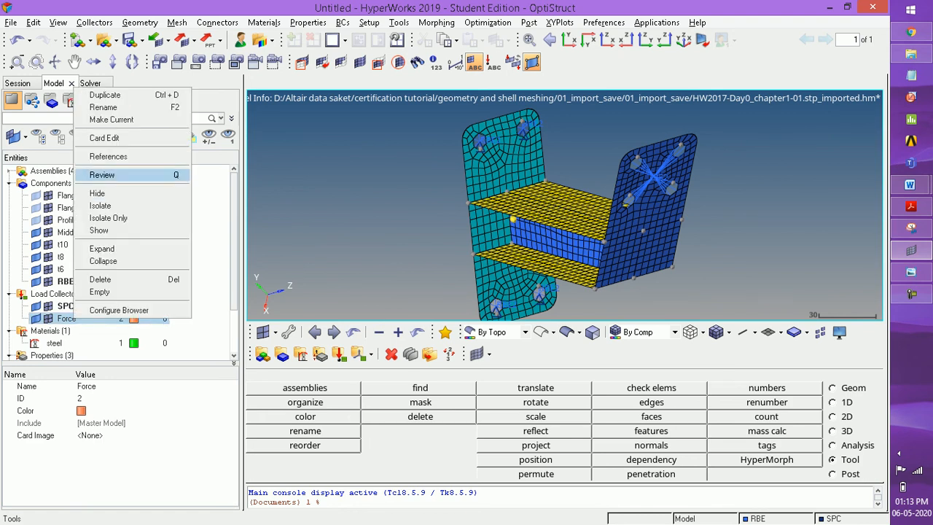
click(146, 119)
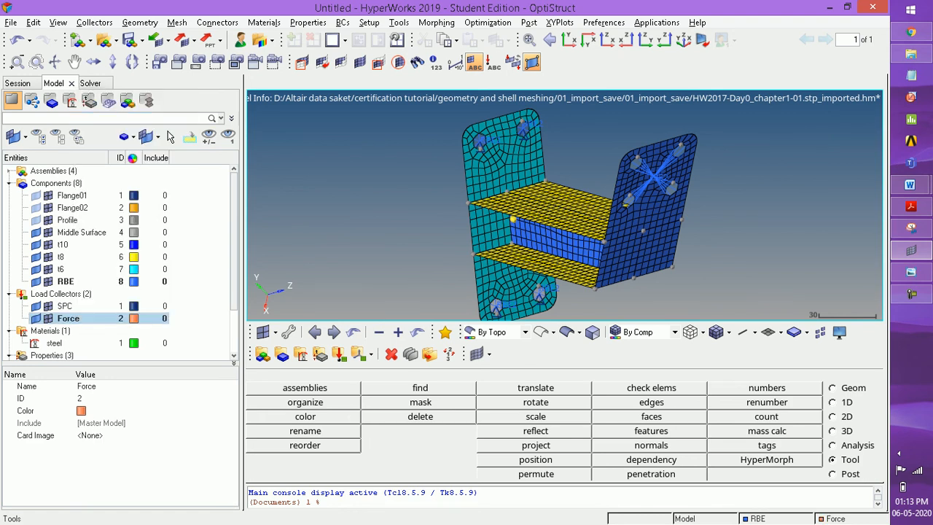
Step: Create a force of magnitude 1000 at the slanted end plate's RBE2 centre node, directed by two nodes on the upper profile edge
click(343, 23)
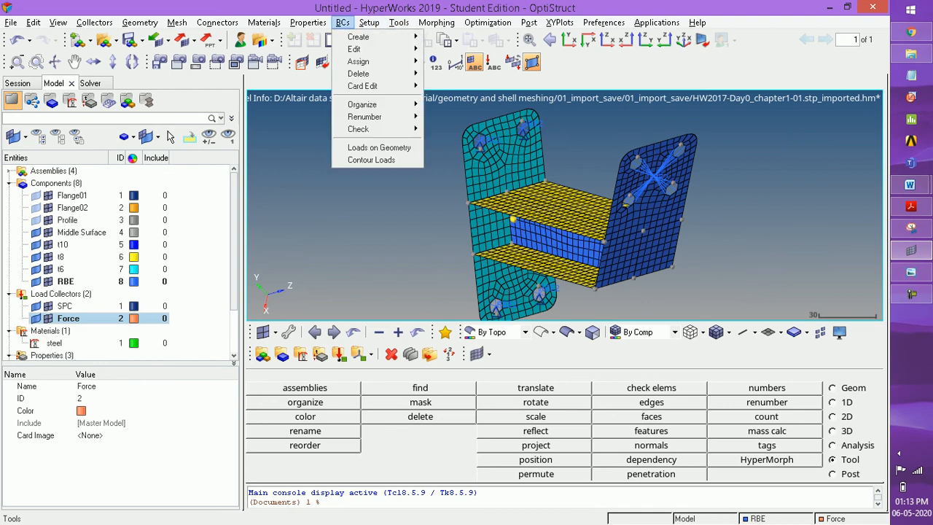
mouse_move(379, 37)
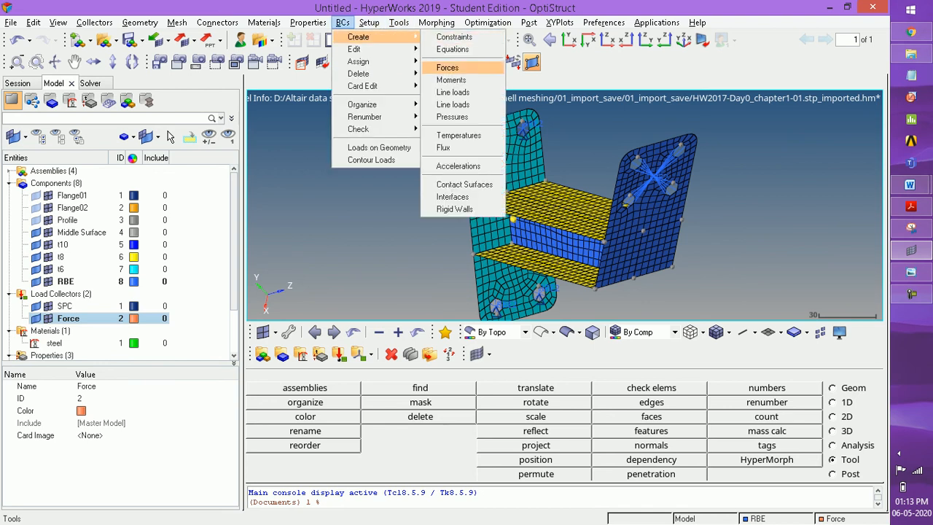
click(459, 68)
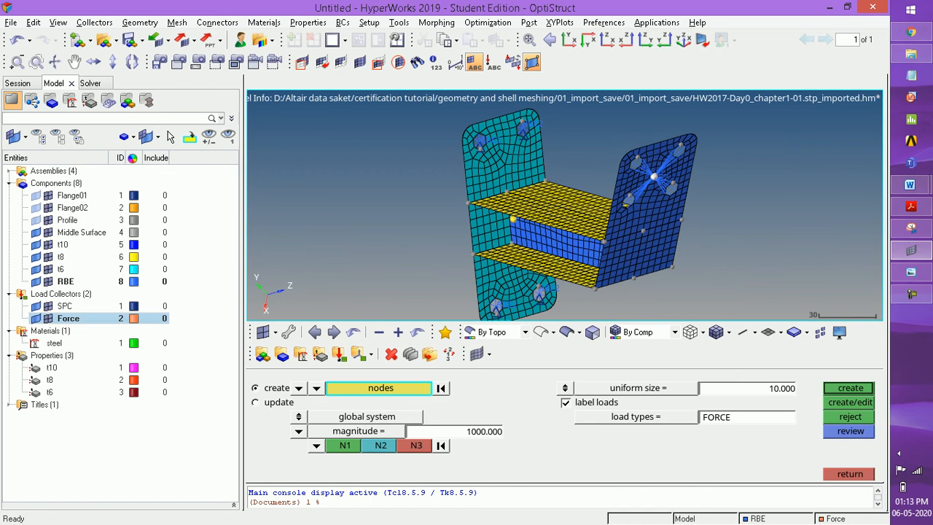
click(16, 62)
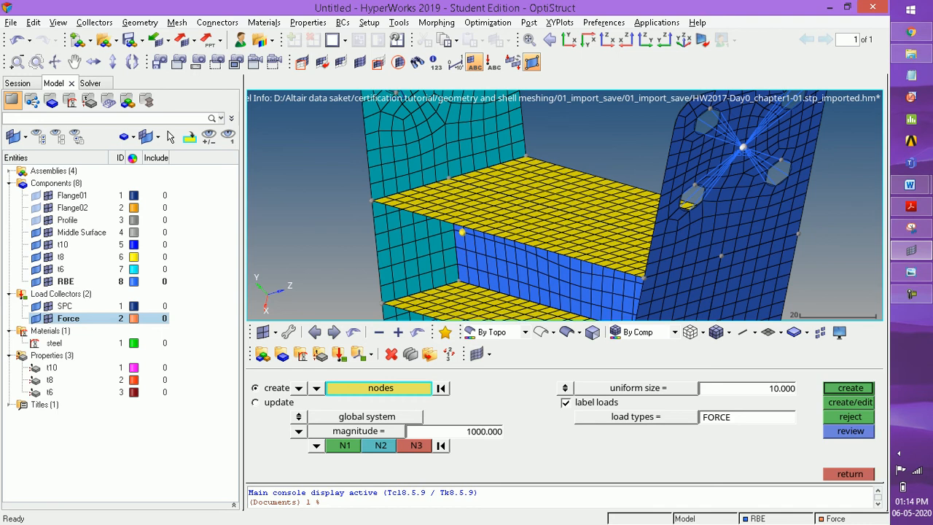
click(345, 446)
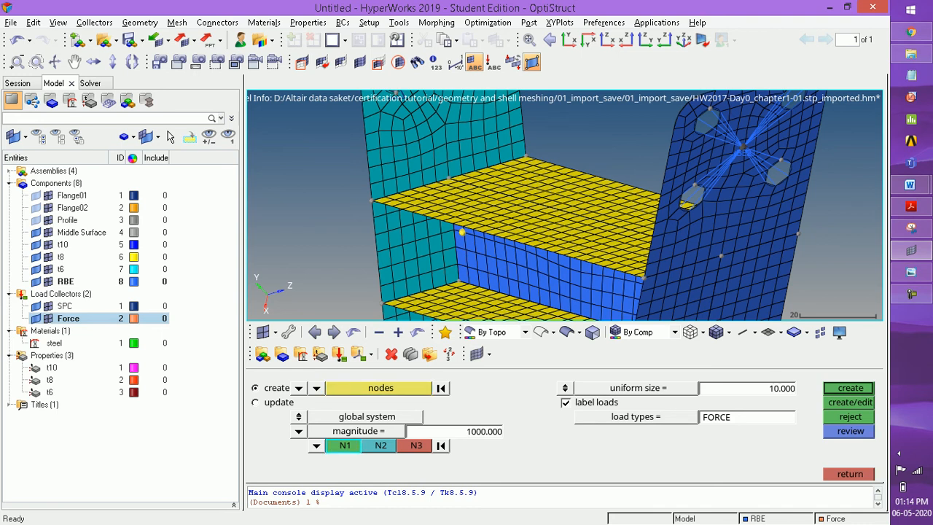
click(523, 243)
click(472, 229)
click(850, 388)
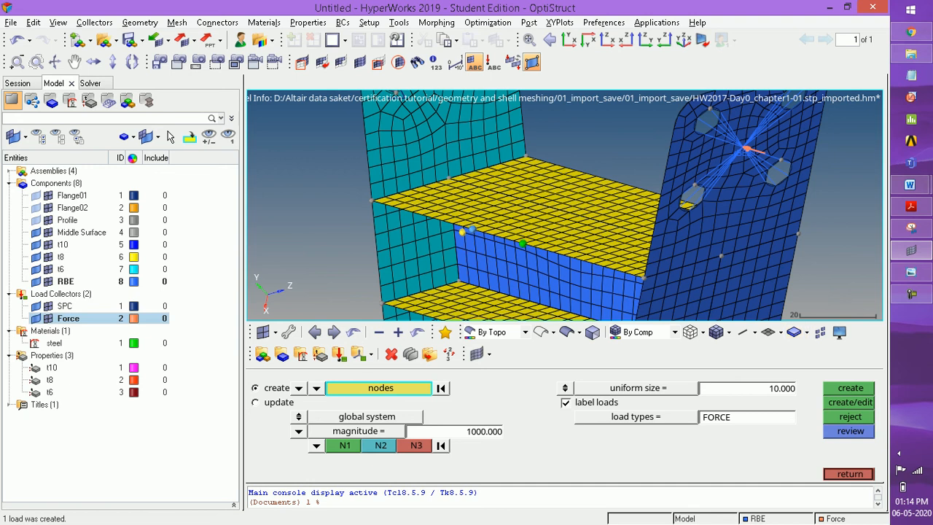
click(850, 474)
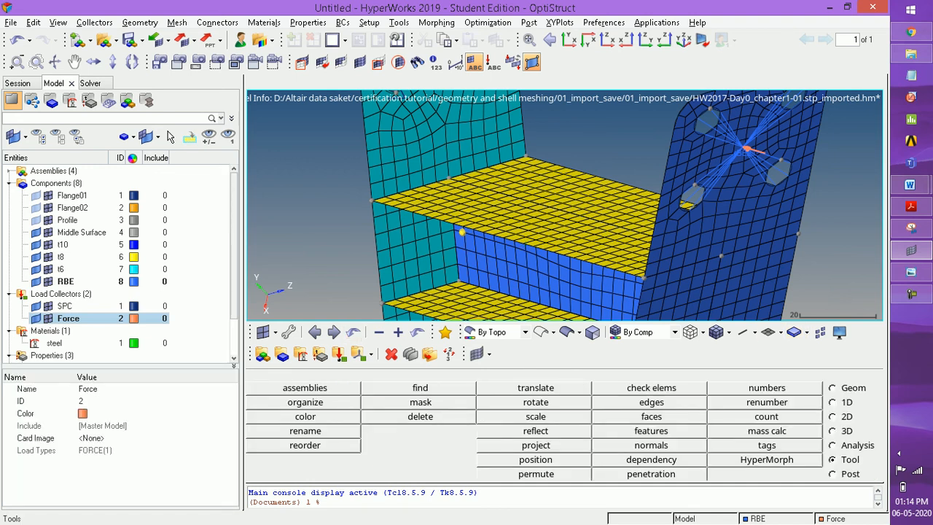
Step: Create a load step named load step
right_click(205, 318)
mouse_move(241, 326)
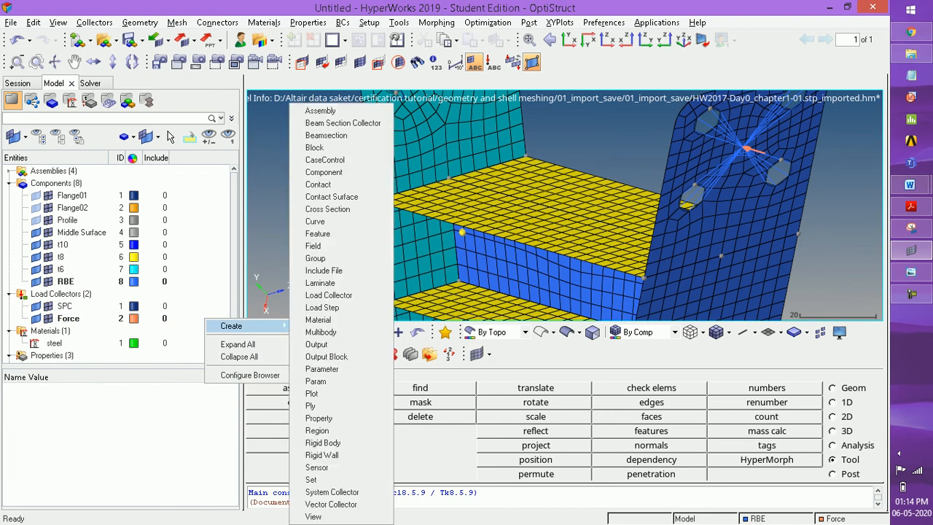
click(321, 307)
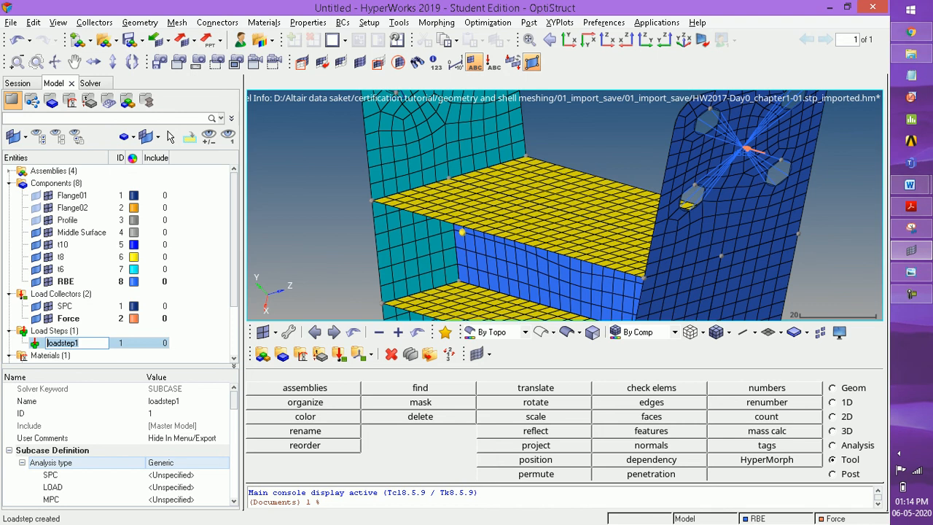
text(sub)
key(BackSpace)
key(BackSpace)
key(BackSpace)
text(load step)
Step: Set the load step's analysis type to Linear Static
click(186, 462)
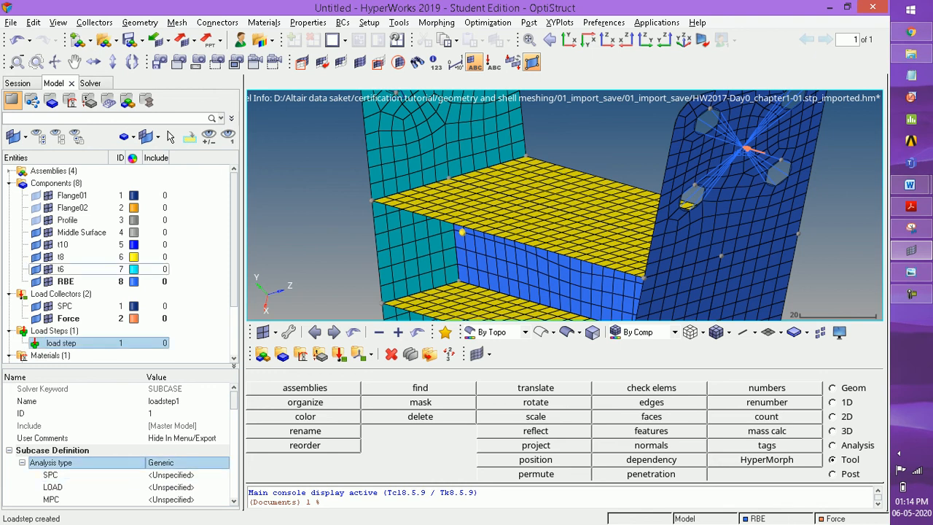
key(Up)
key(Up)
key(Up)
key(Up)
key(Up)
key(Up)
key(Up)
key(Up)
key(Up)
key(Up)
key(Up)
key(Up)
key(Up)
key(Up)
key(Up)
key(Up)
key(Up)
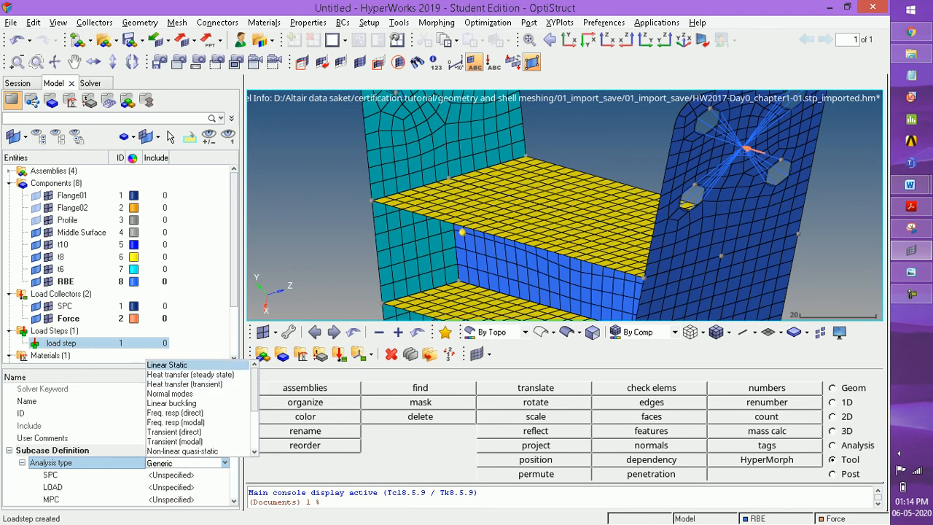
click(166, 365)
Step: Assign the SPC load collector to the load step's SPC entry and the Force load collector to its LOAD entry
click(171, 414)
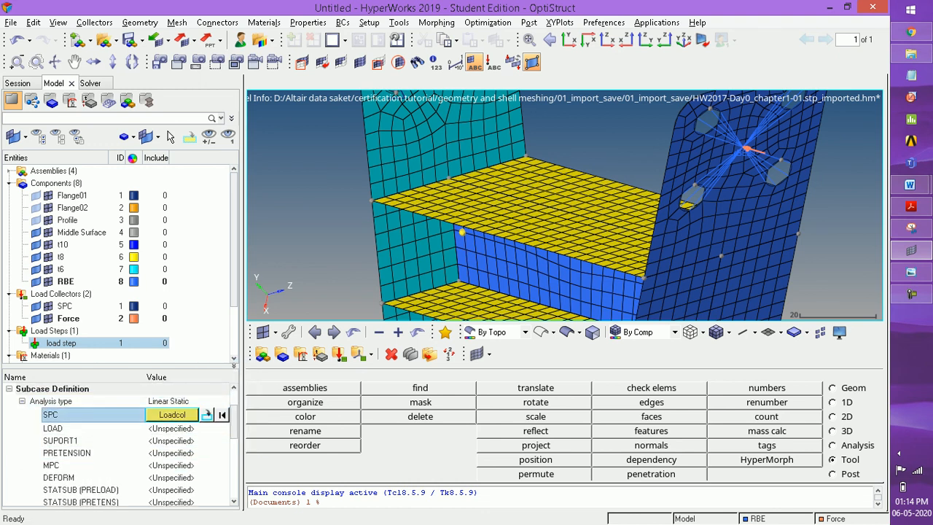
click(172, 414)
click(32, 322)
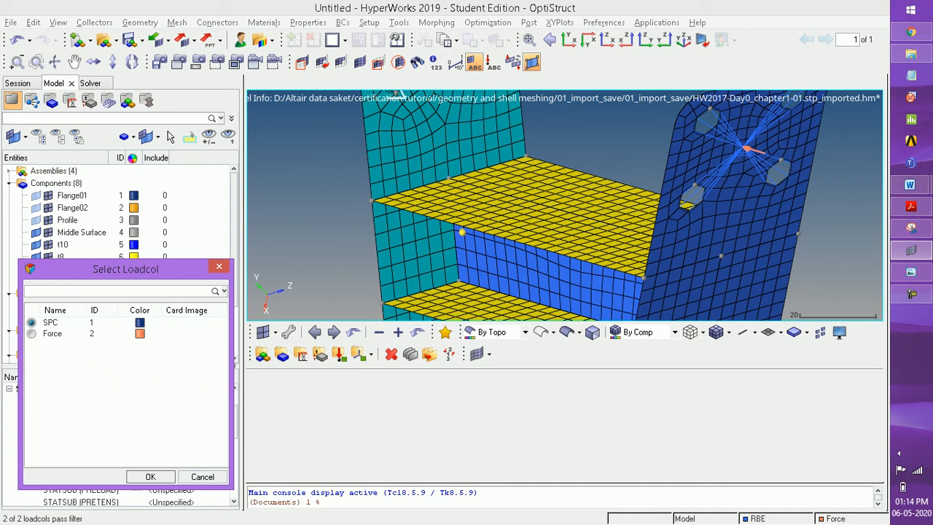
click(150, 477)
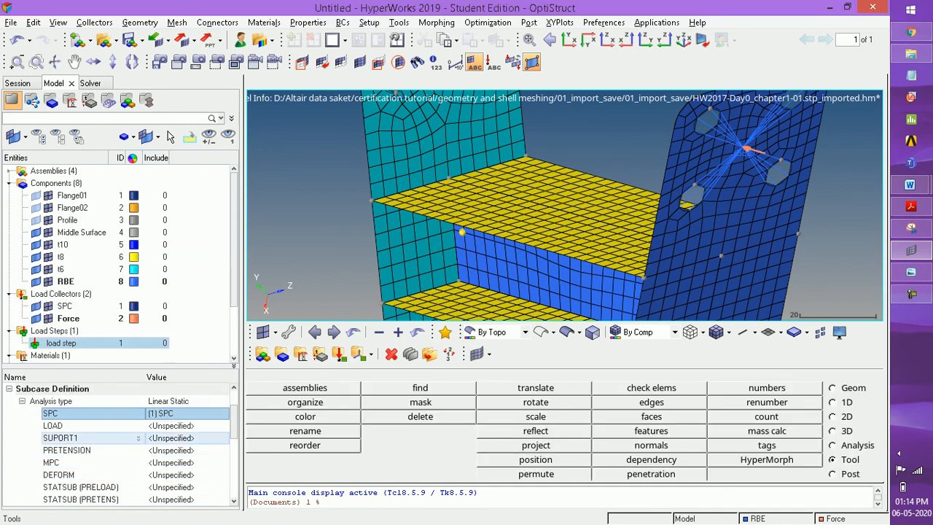
click(171, 426)
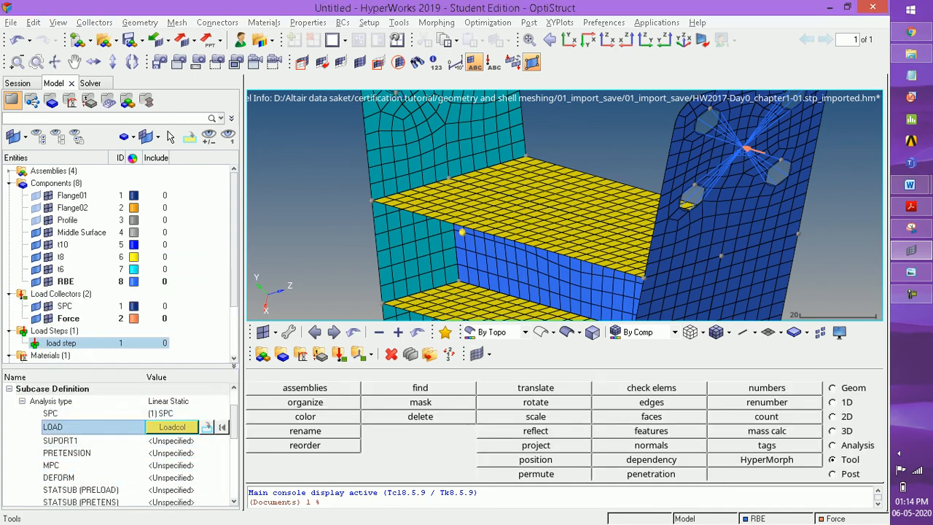
click(172, 427)
click(31, 333)
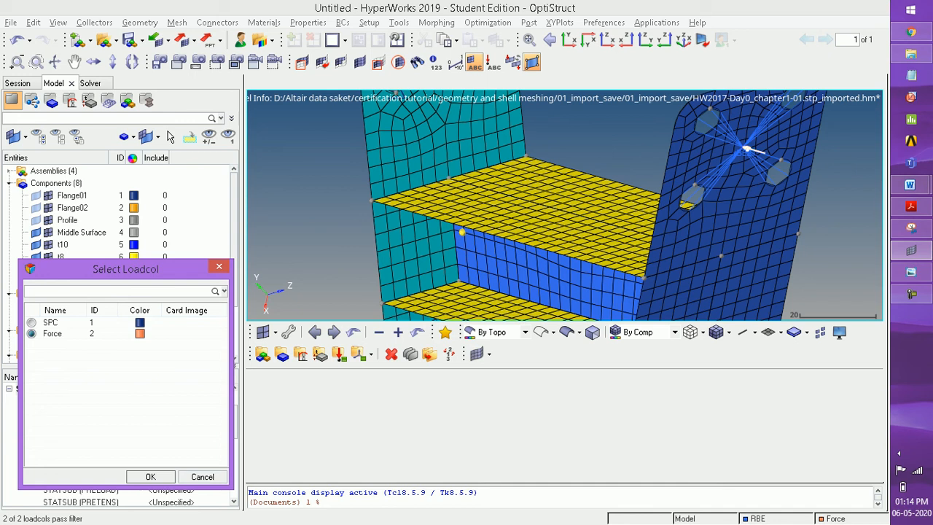
click(150, 477)
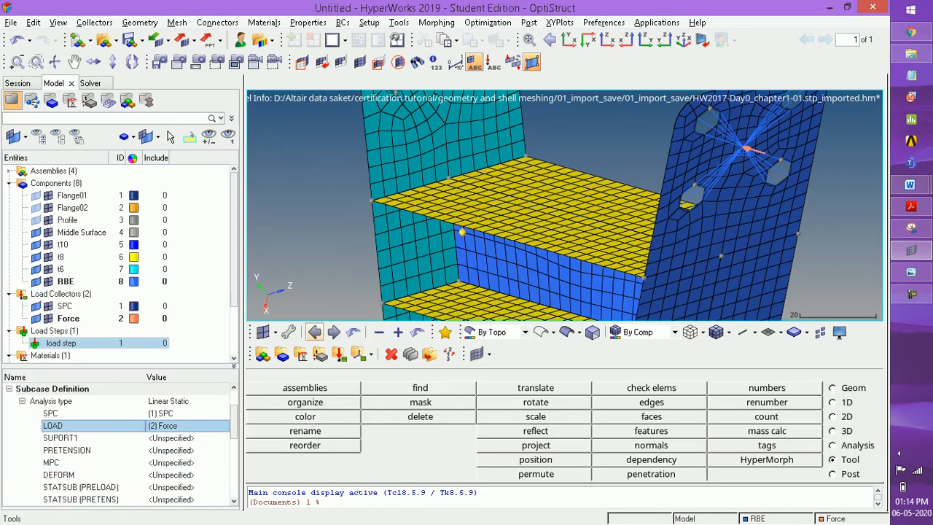
Step: Run the OptiStruct analysis on the .fem input file with custom export, the analysis run option and the -optskip option
drag(234, 269, 233, 315)
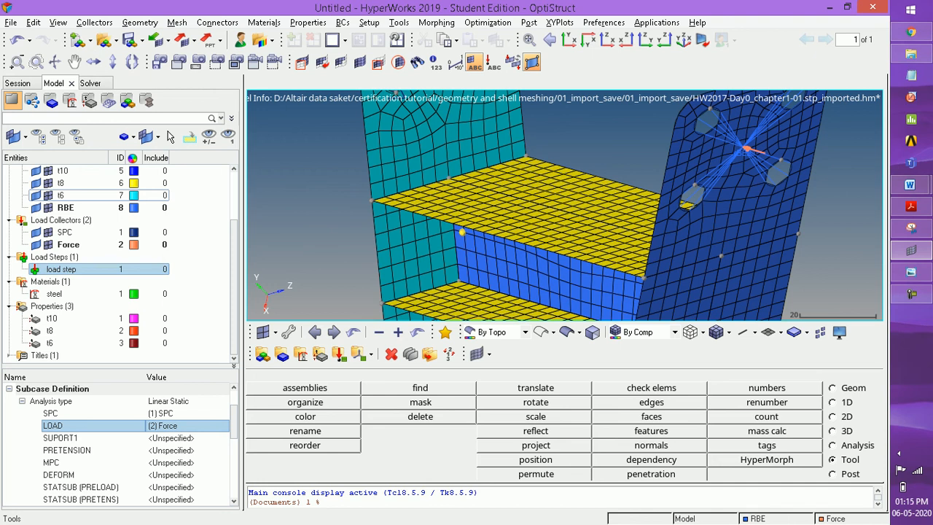
click(833, 444)
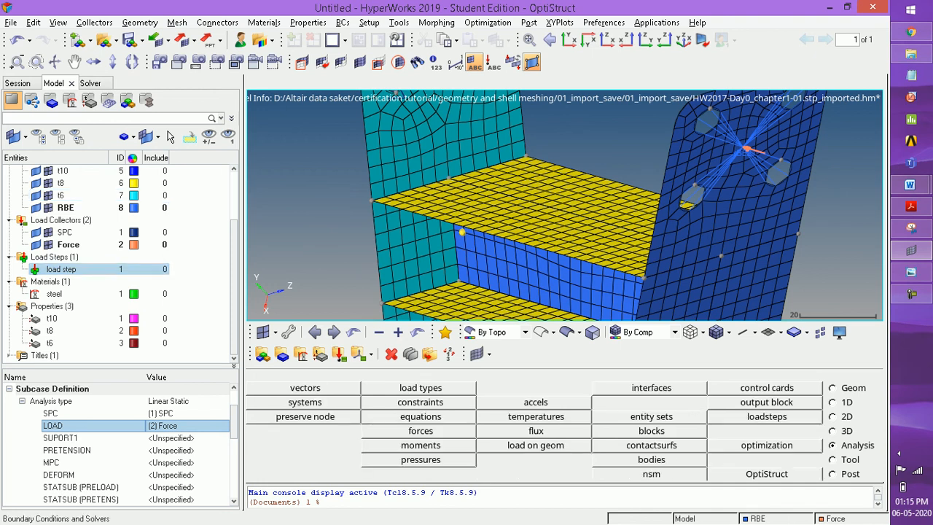
click(767, 474)
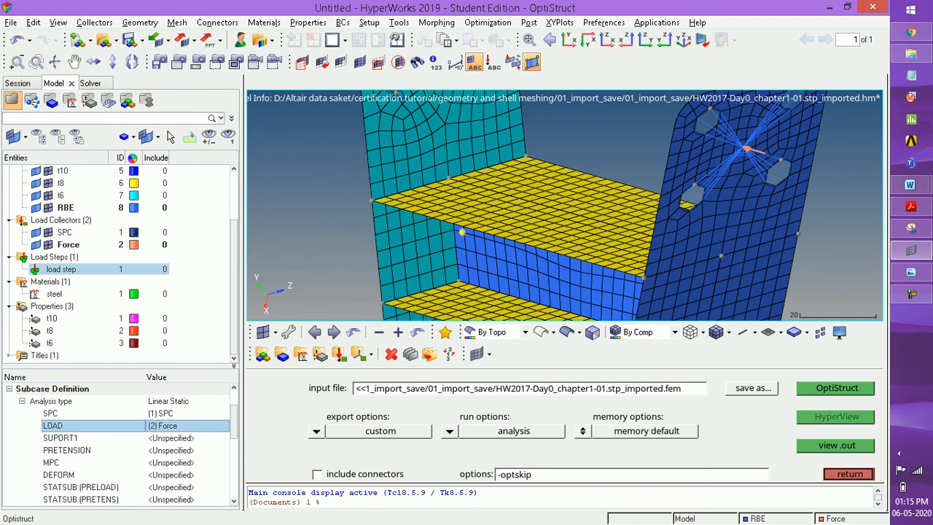
click(837, 388)
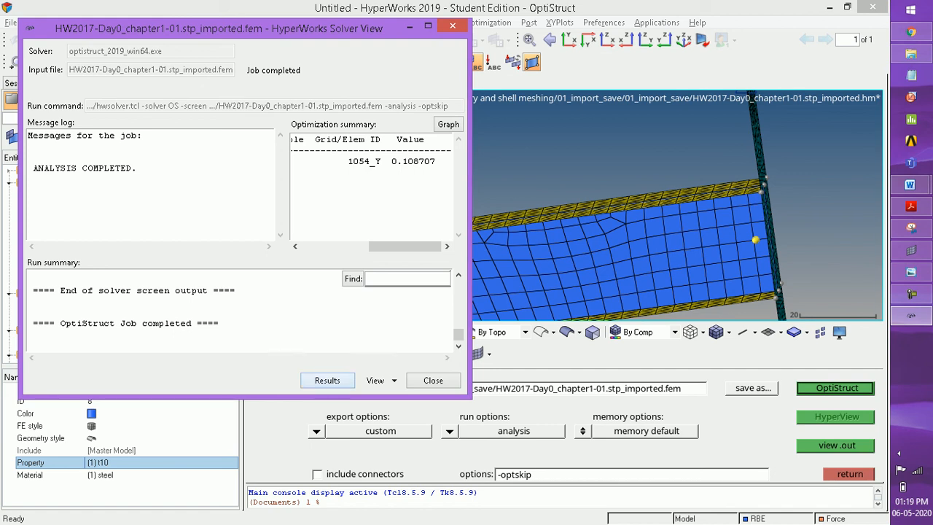
Step: Open the solver results in the post-processor and reload the .h3d model and results, discarding the current window's model data
click(328, 379)
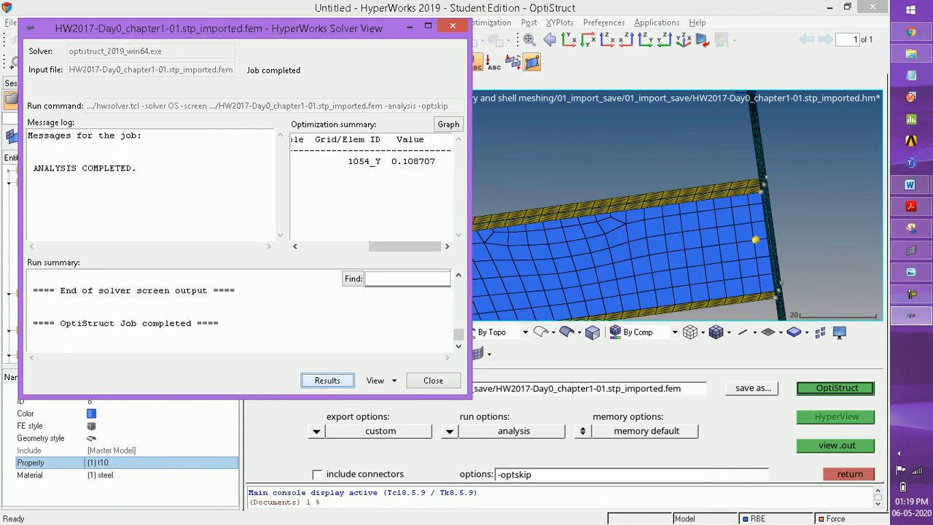
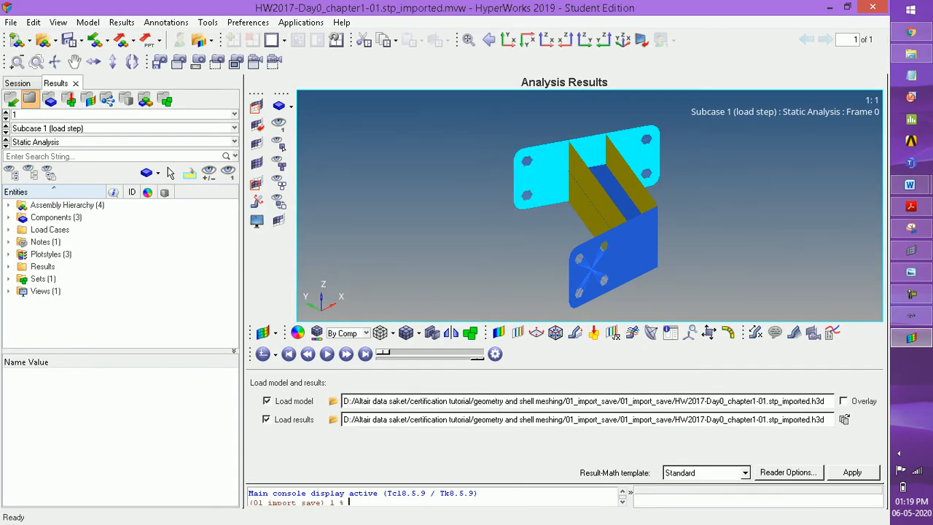
click(852, 472)
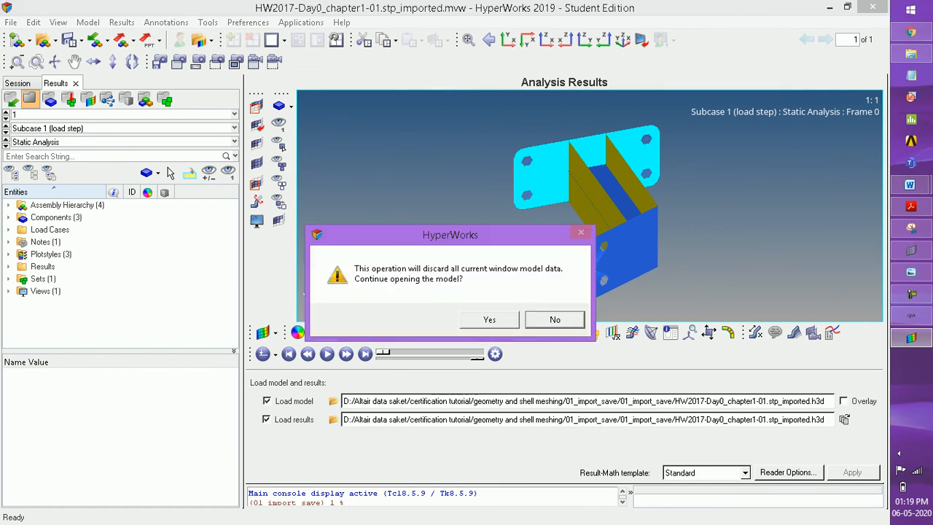
key(Return)
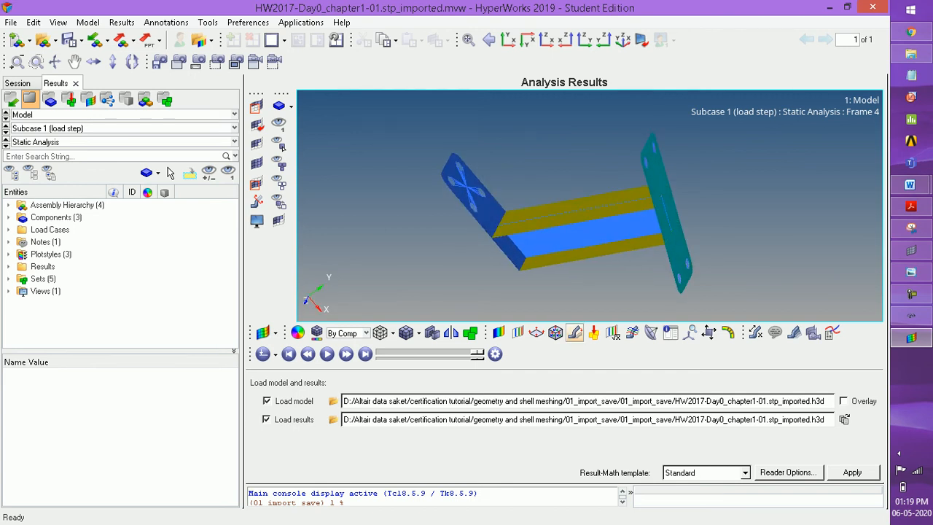
Step: Apply a deformed shape based on Displacement (v) with a uniform scale factor of 300
click(574, 333)
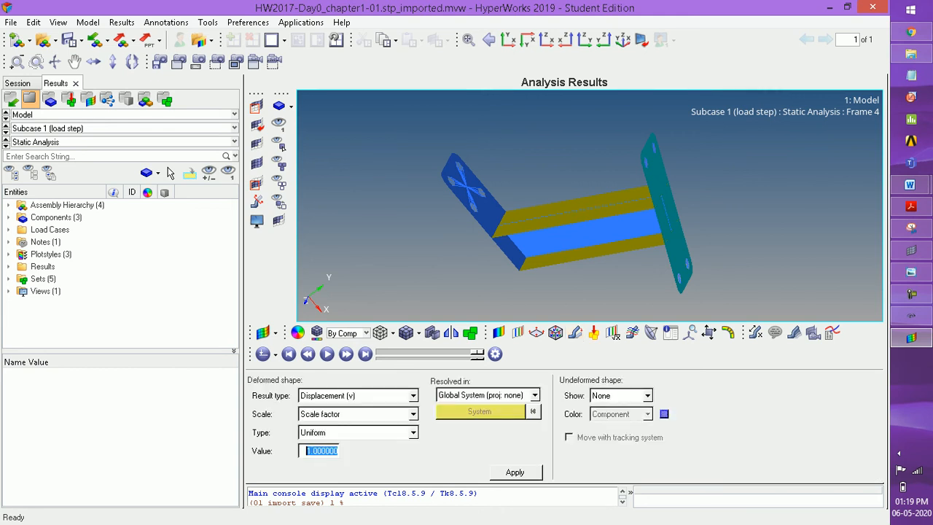
click(413, 395)
click(357, 409)
click(514, 471)
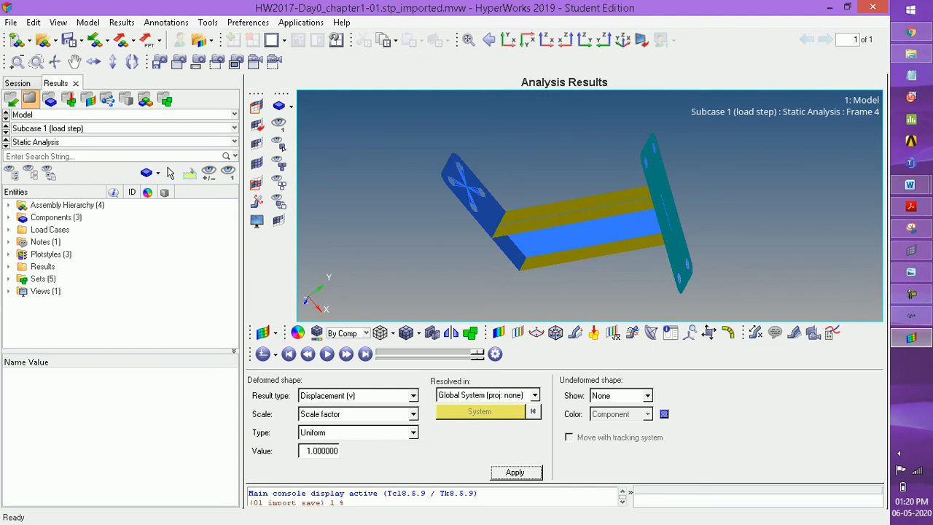
click(330, 450)
drag(306, 451, 339, 450)
text(300)
click(515, 471)
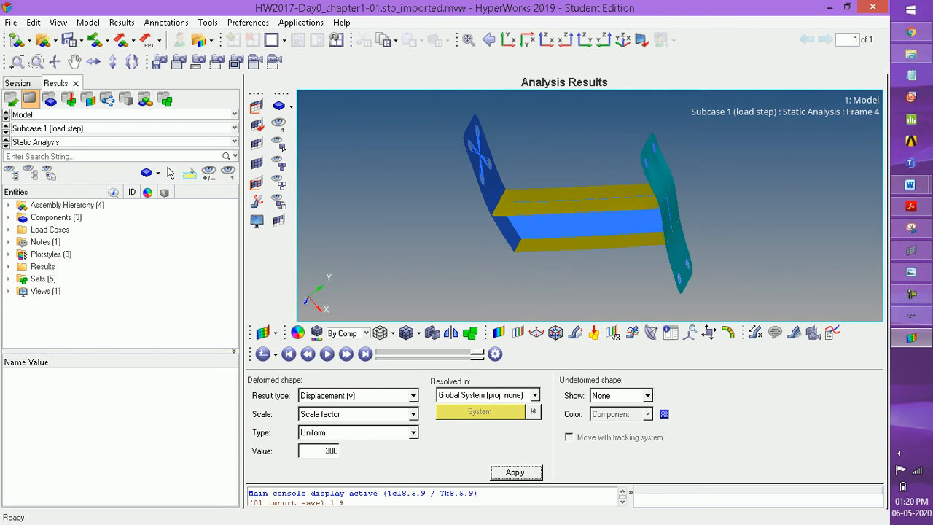
Step: Show the undeformed shape as Edges coloured by Component for comparison with the deformed bracket
click(646, 395)
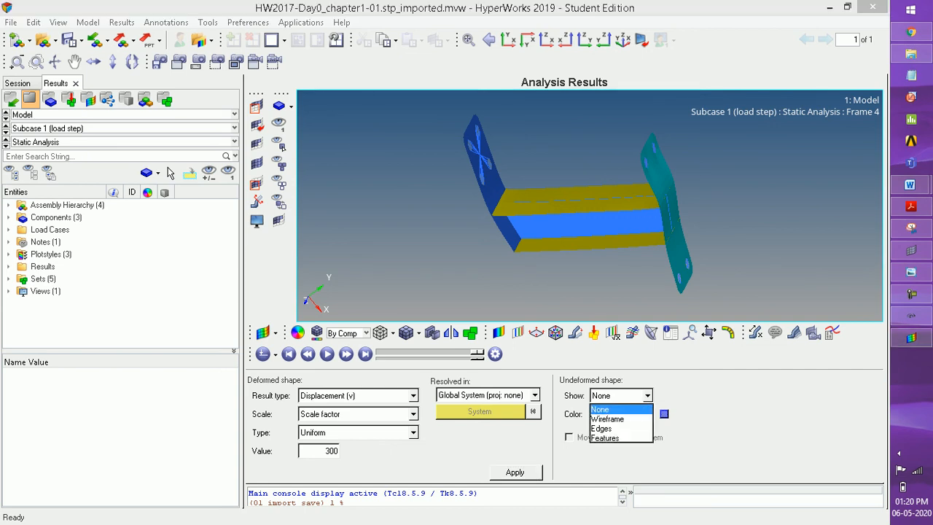
click(602, 429)
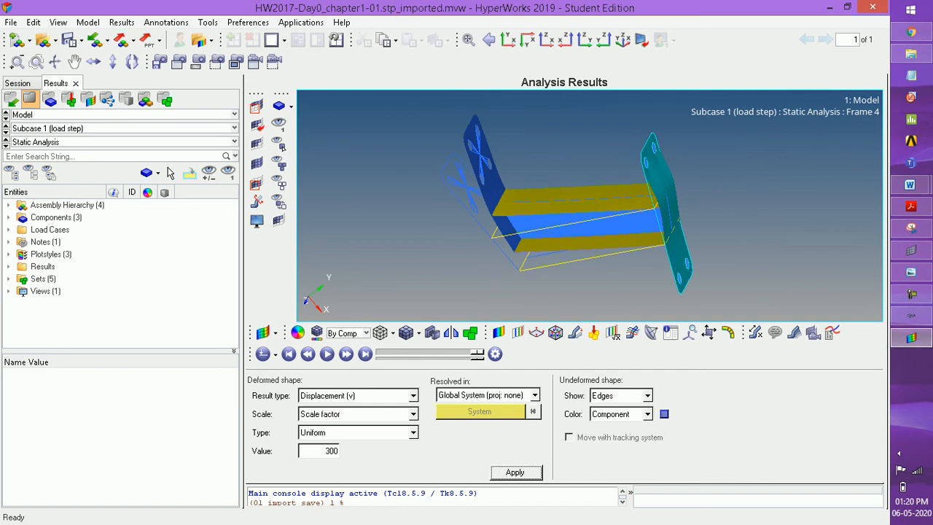
click(647, 413)
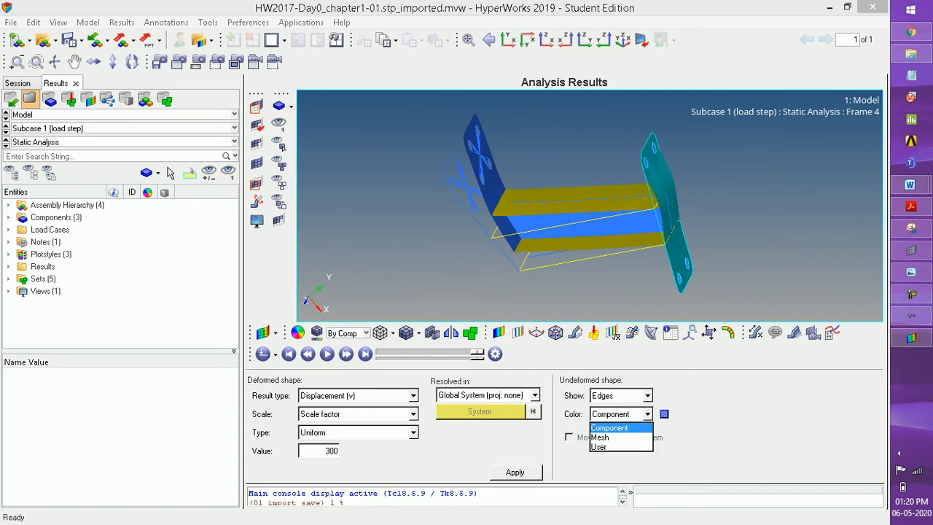
click(609, 427)
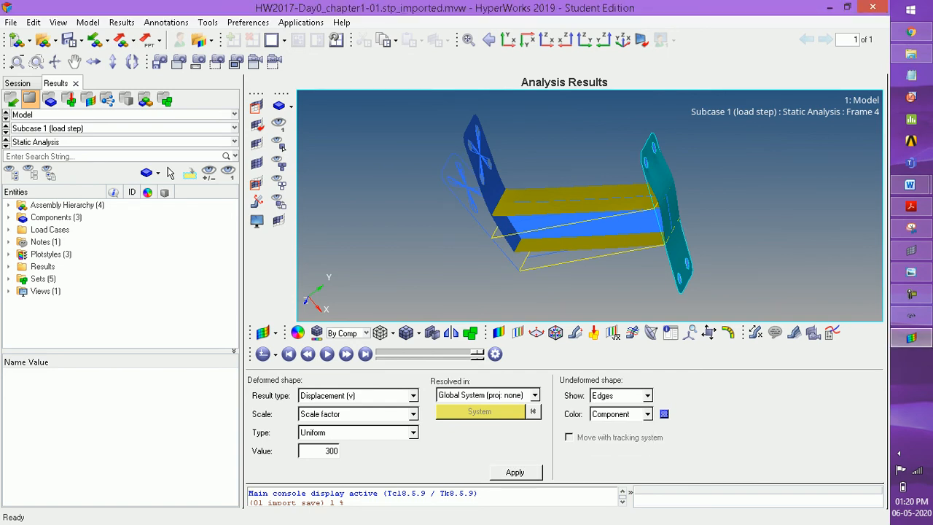
ctrl+drag(589, 205, 601, 162)
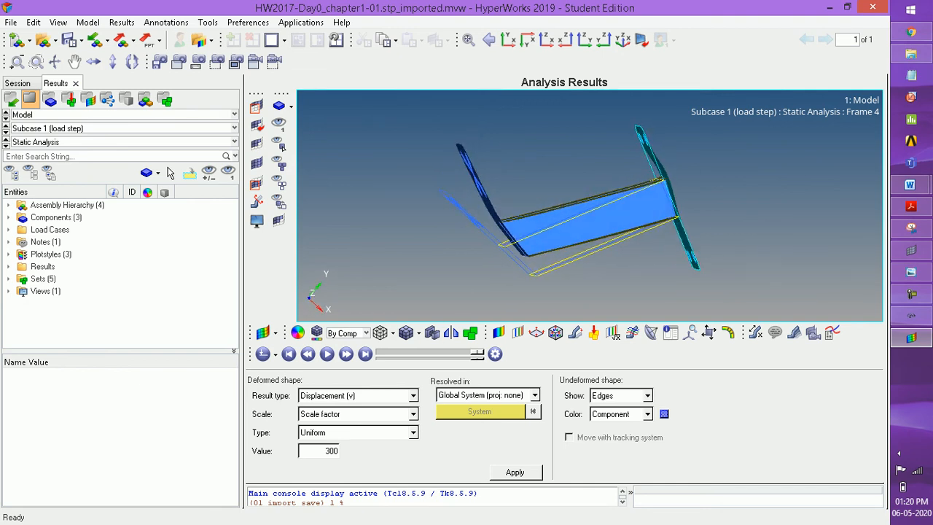
Step: Try the Component type for the deformation scale and return it to Uniform
click(358, 432)
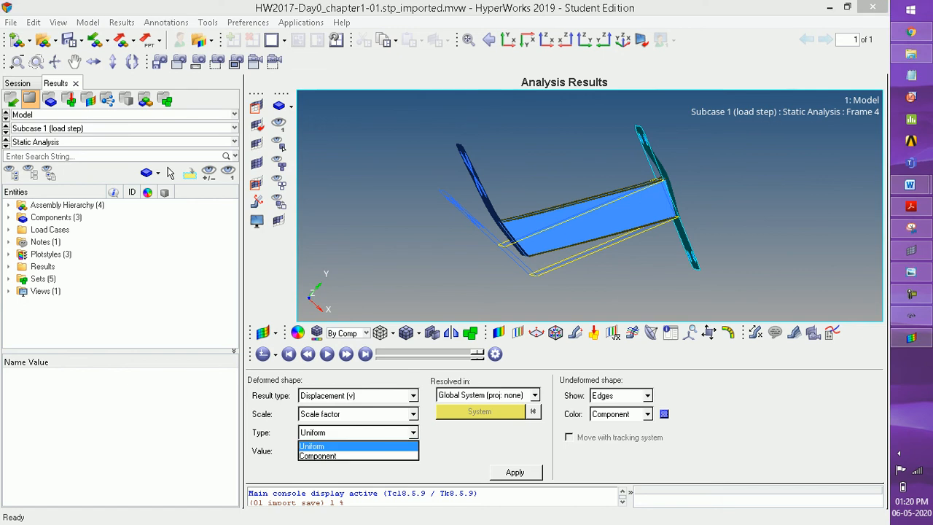
key(Down)
key(Return)
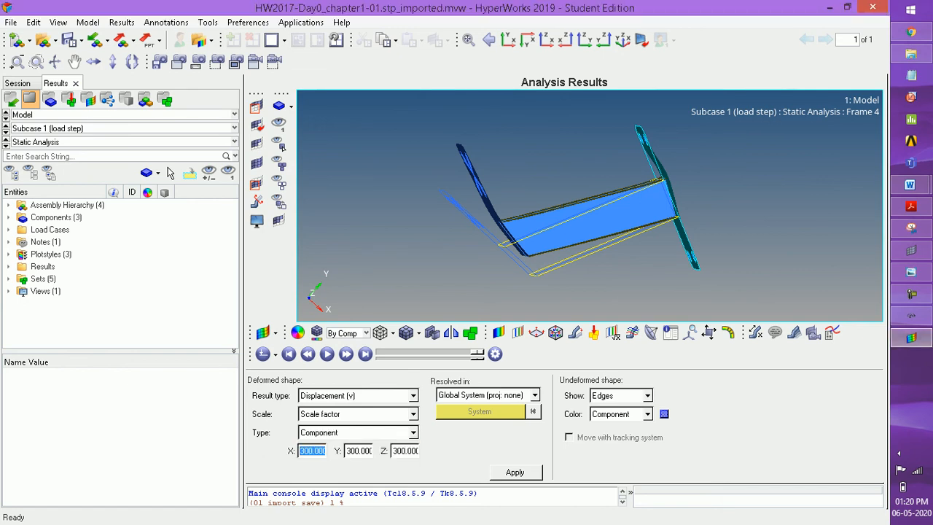
click(413, 432)
key(Up)
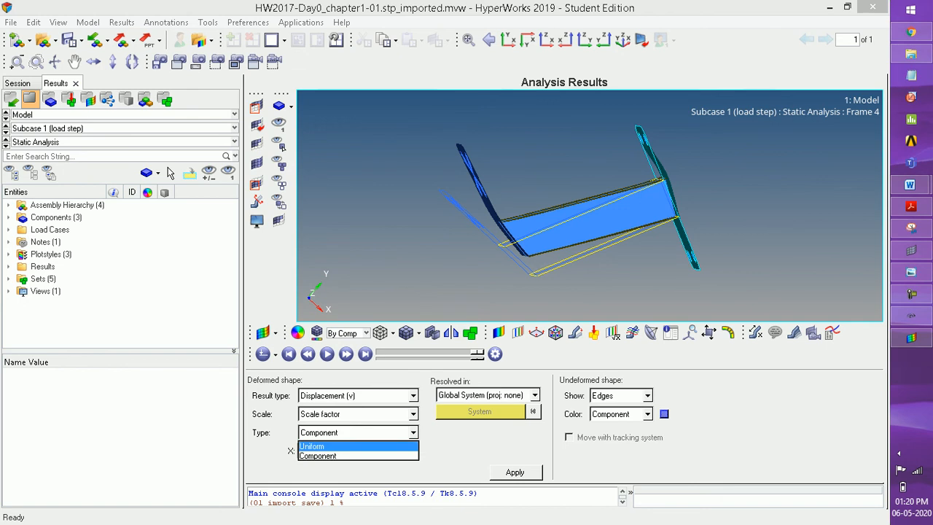
key(Return)
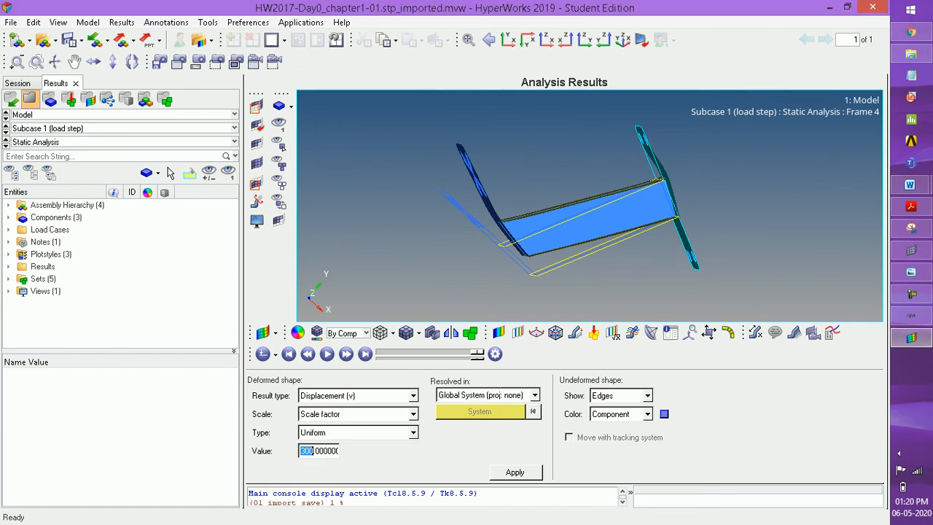
key(Tab)
Step: Plot the displacement magnitude contour and replace it with the vonMises contour of Element Stresses (2D & 3D)
click(499, 332)
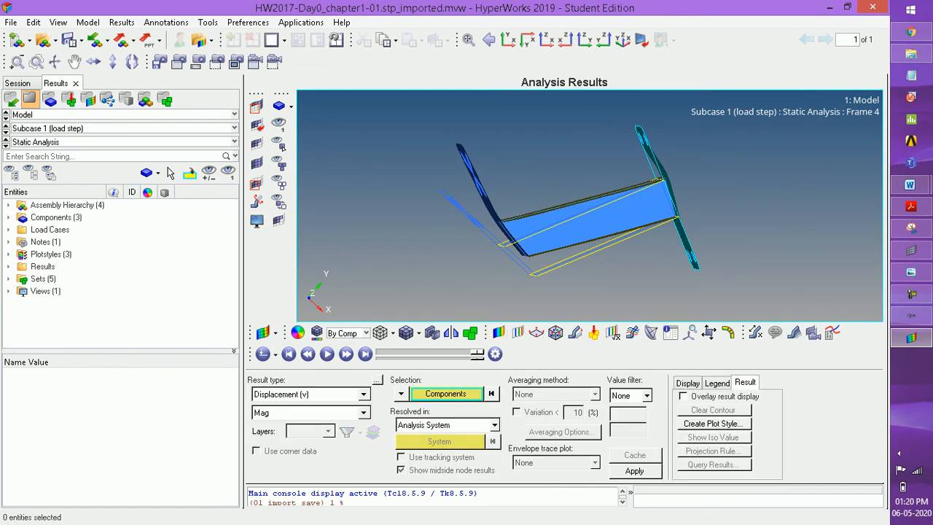
key(Return)
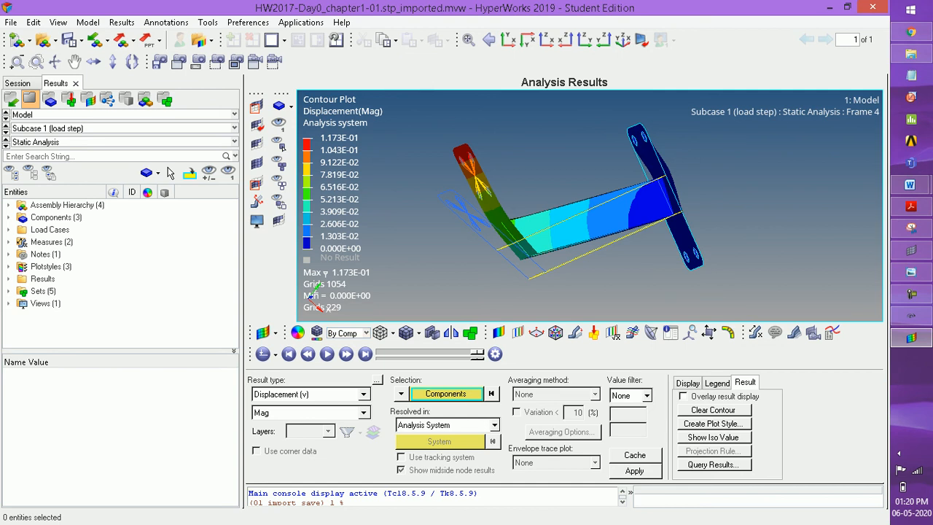
click(363, 393)
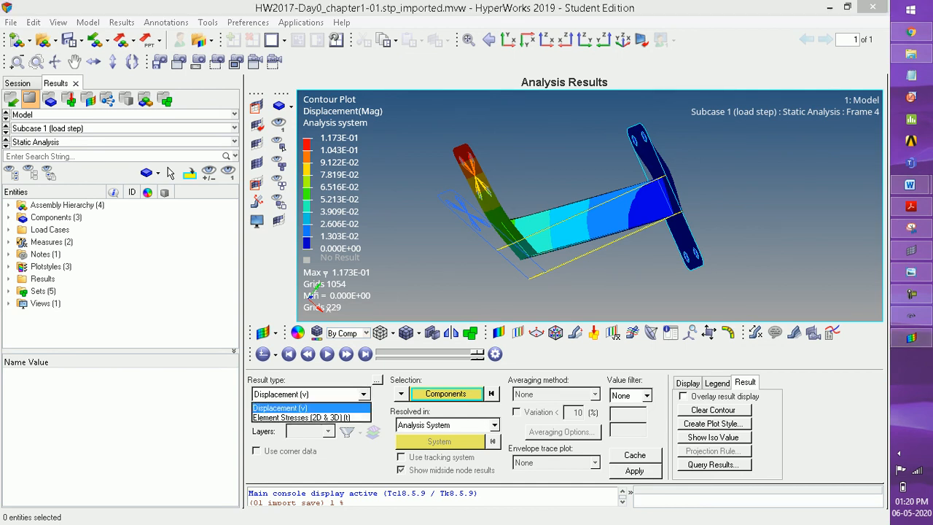
key(Down)
key(Return)
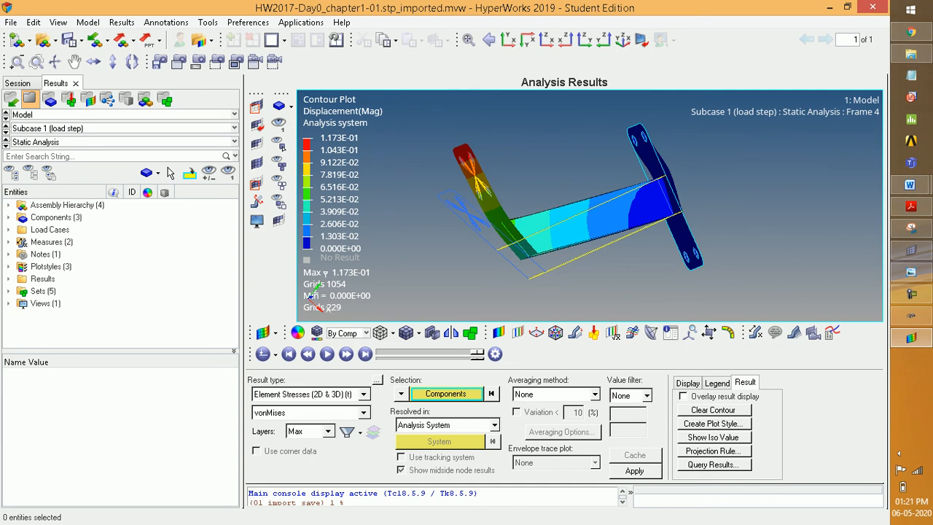
click(634, 471)
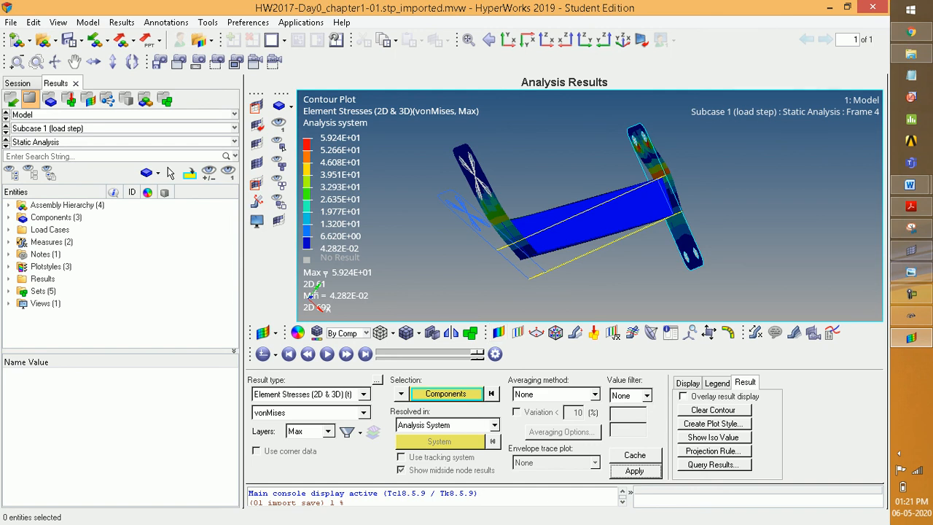
Step: Split the page into two side-by-side windows and copy the active stress-contoured model into the empty second window
click(284, 39)
click(333, 62)
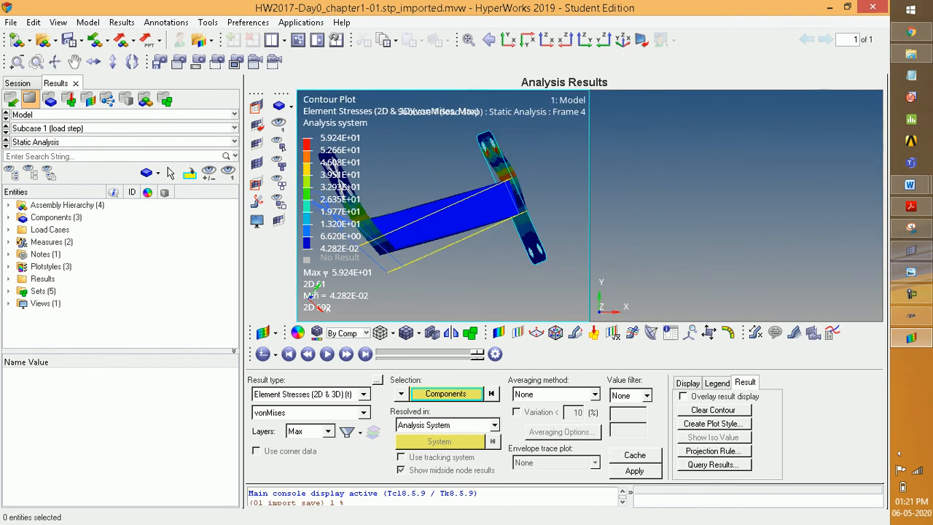
right_click(401, 141)
mouse_move(441, 167)
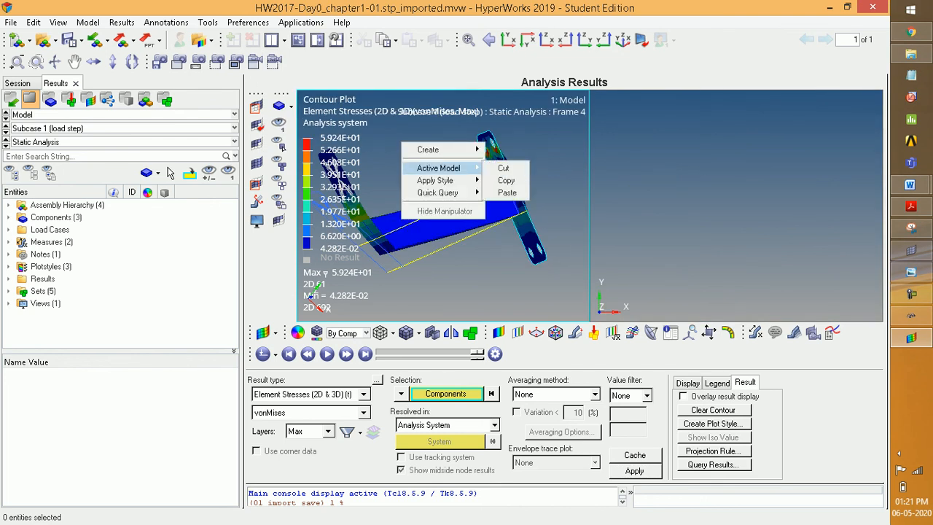
click(506, 180)
click(617, 171)
right_click(618, 171)
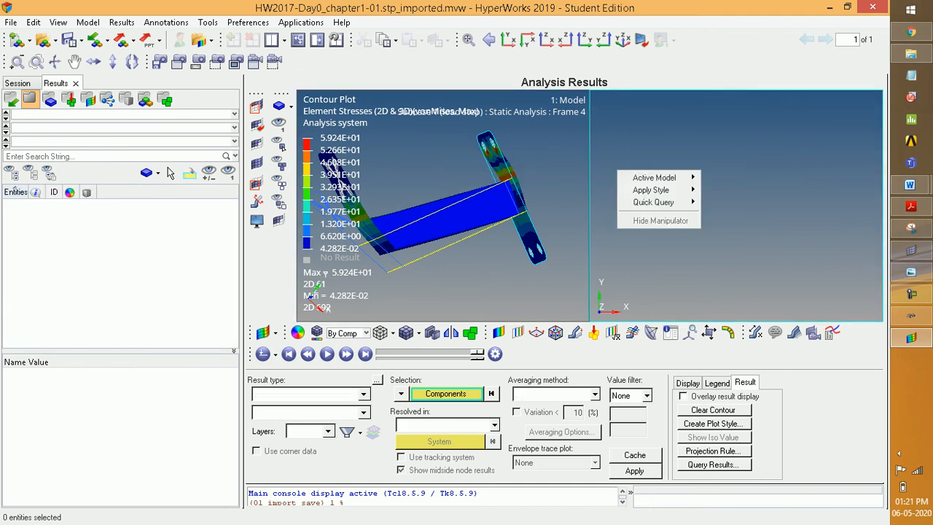
mouse_move(653, 177)
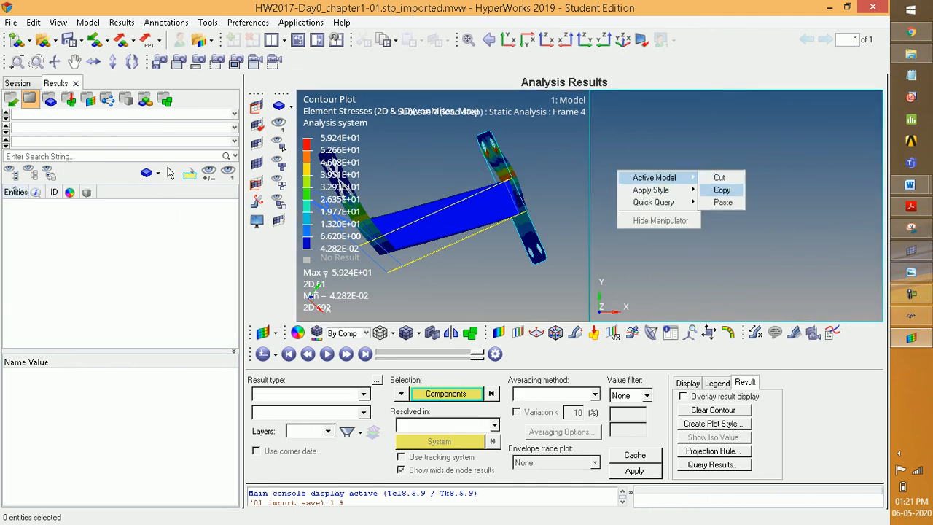
click(723, 202)
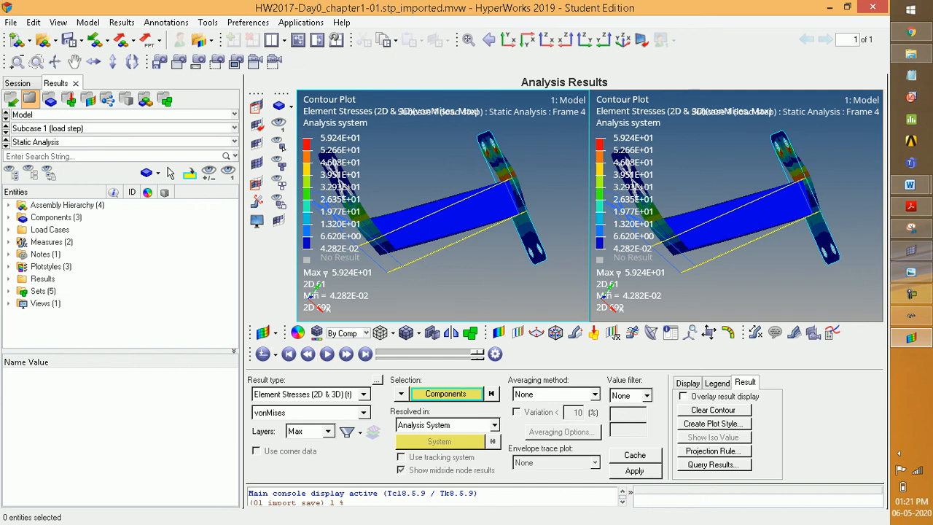
Step: Replace the first window's stress contour with the Displacement (v) magnitude contour
click(364, 394)
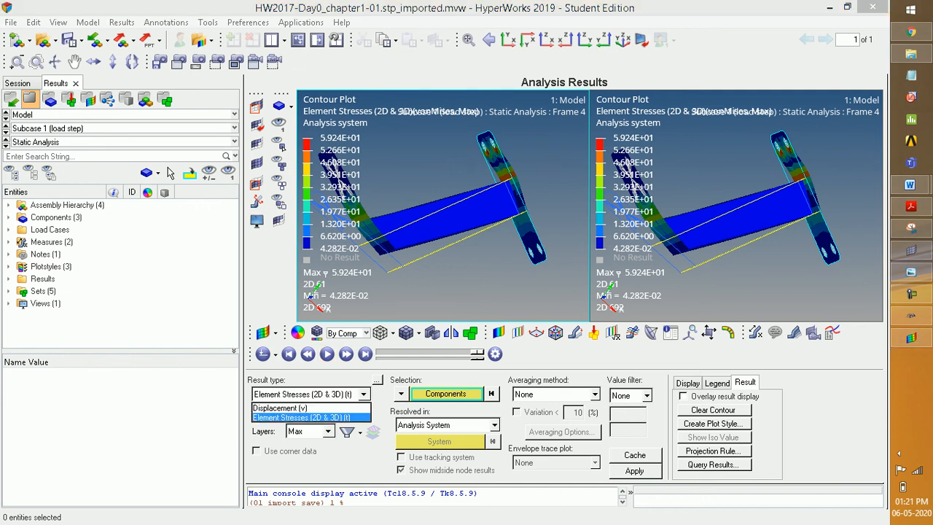
click(284, 407)
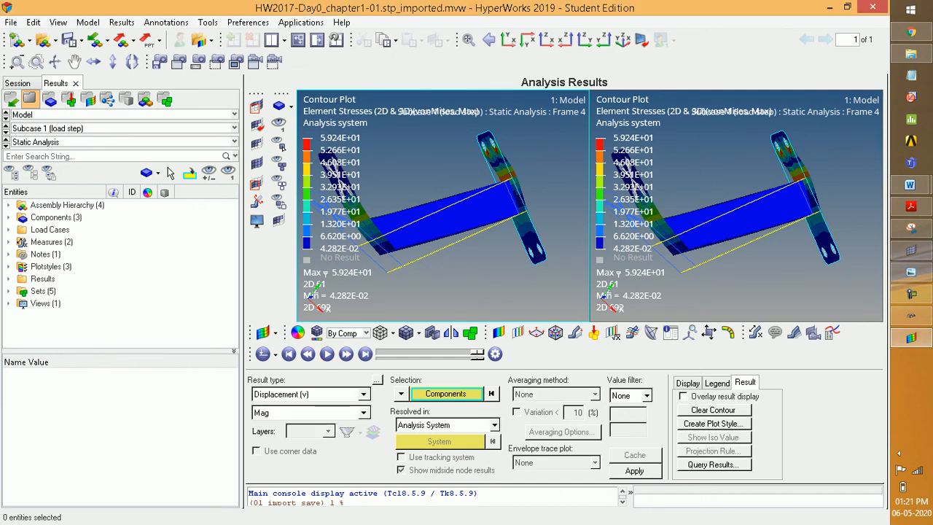
click(634, 470)
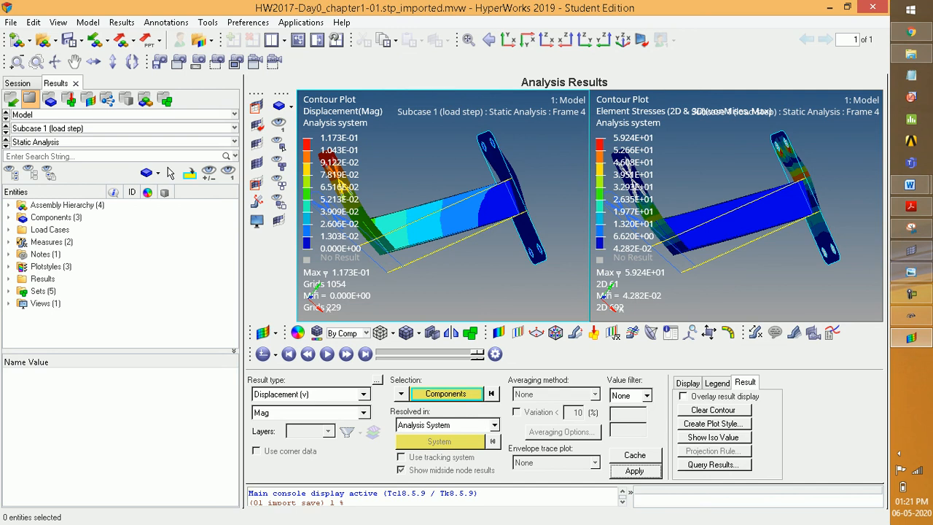
click(363, 394)
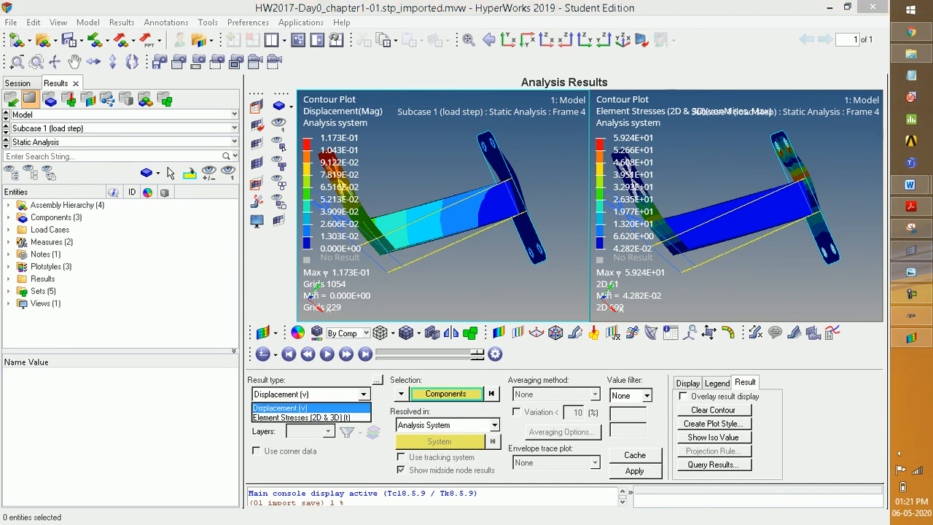
key(Escape)
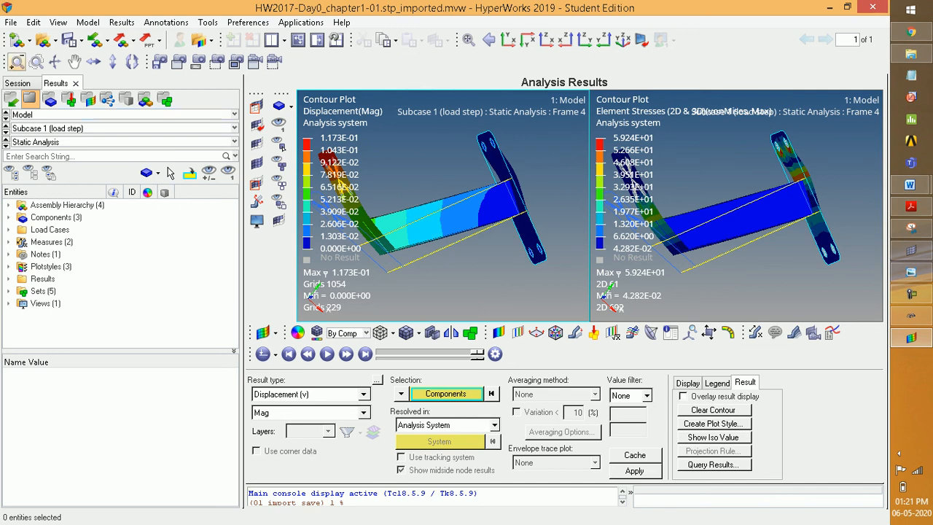
Step: Try to publish the results to PowerPoint and decline the add-in installation
key(alt+f)
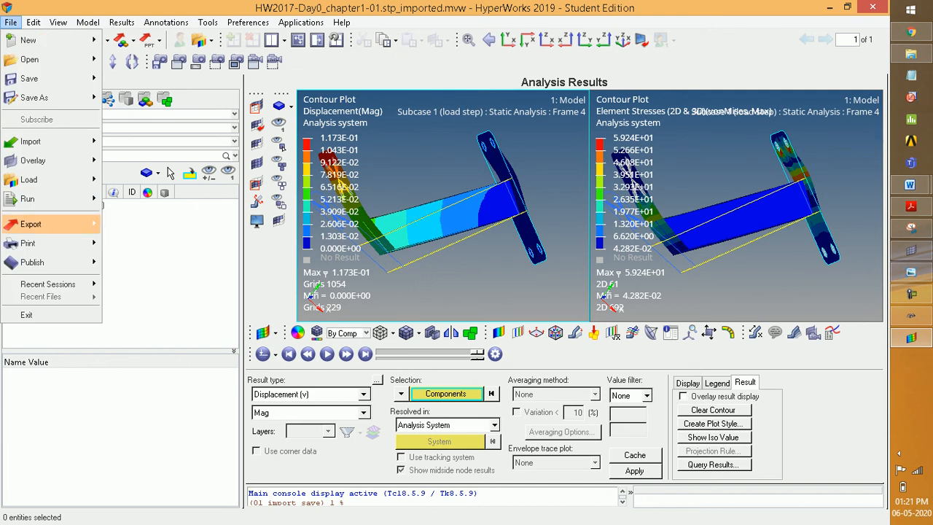
mouse_move(51, 224)
mouse_move(51, 262)
click(133, 259)
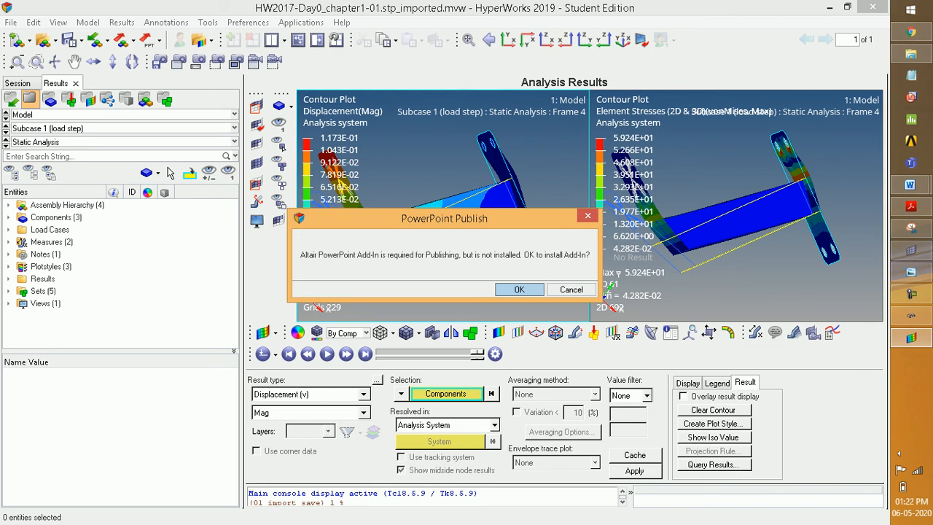
key(Tab)
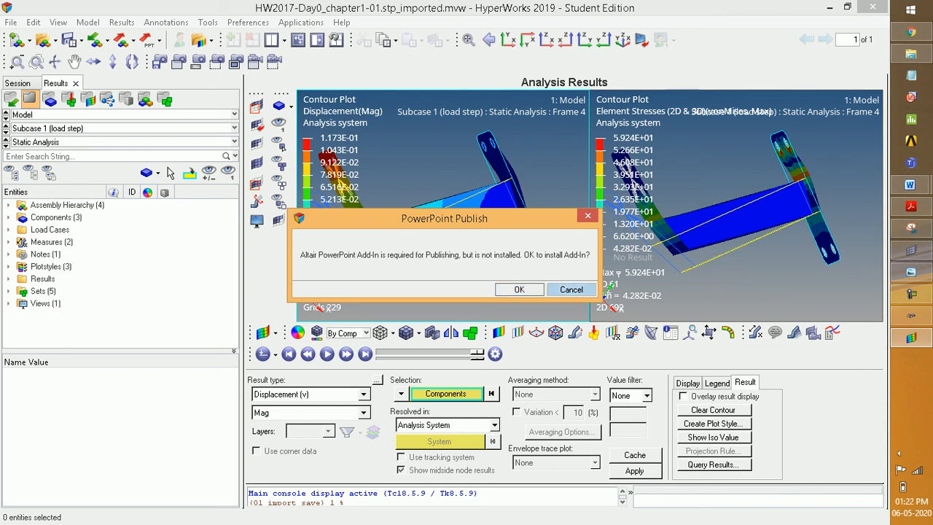
key(Return)
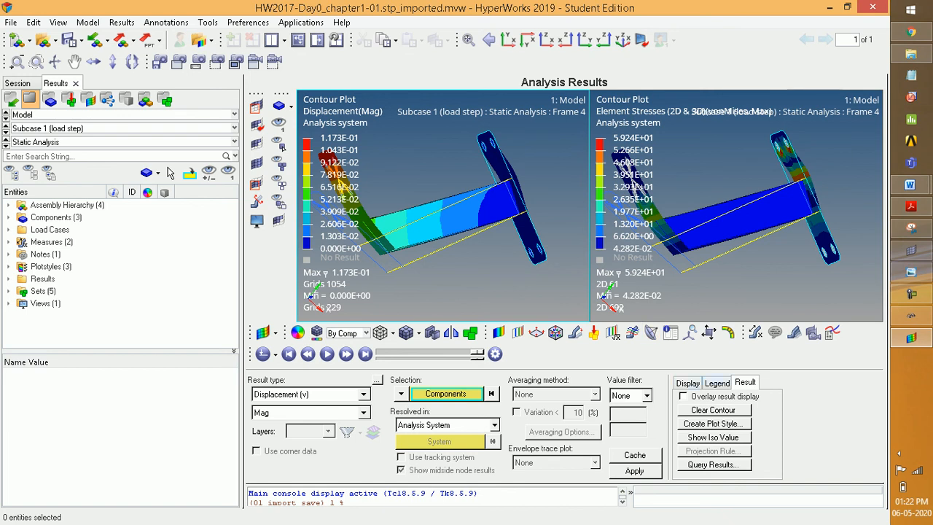
Step: Apply Simple averaging to the vonMises stress contour in the second window
click(717, 383)
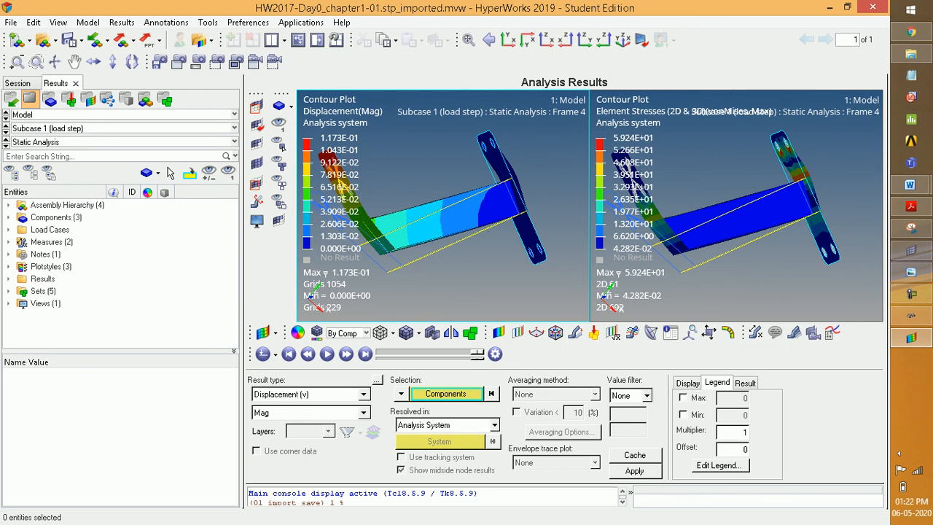
click(735, 205)
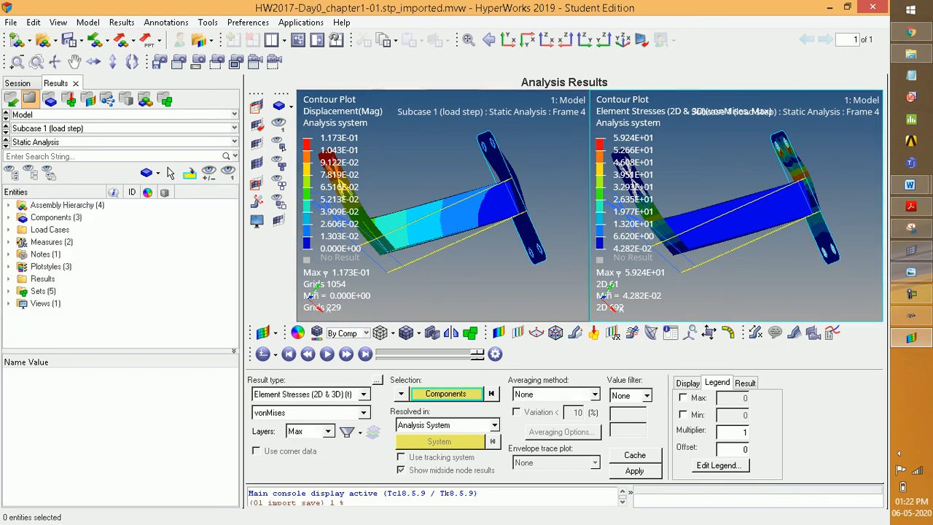
click(595, 395)
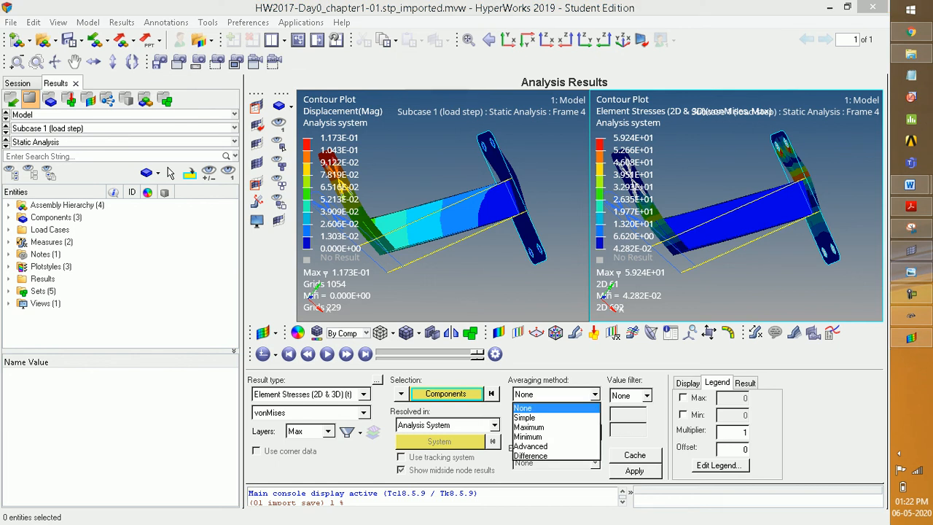
click(524, 418)
click(635, 471)
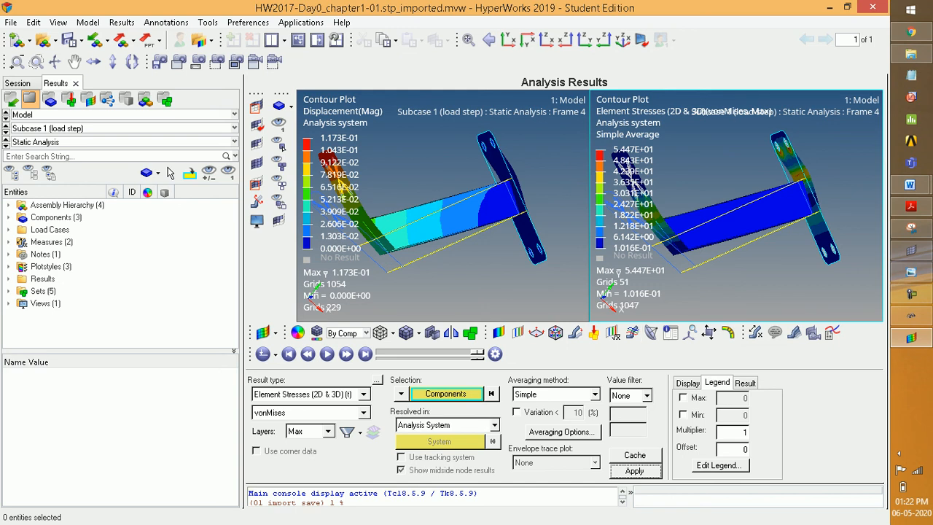
Step: Format the stress contour's legend values as Fixed with a numeric precision of 1
click(718, 465)
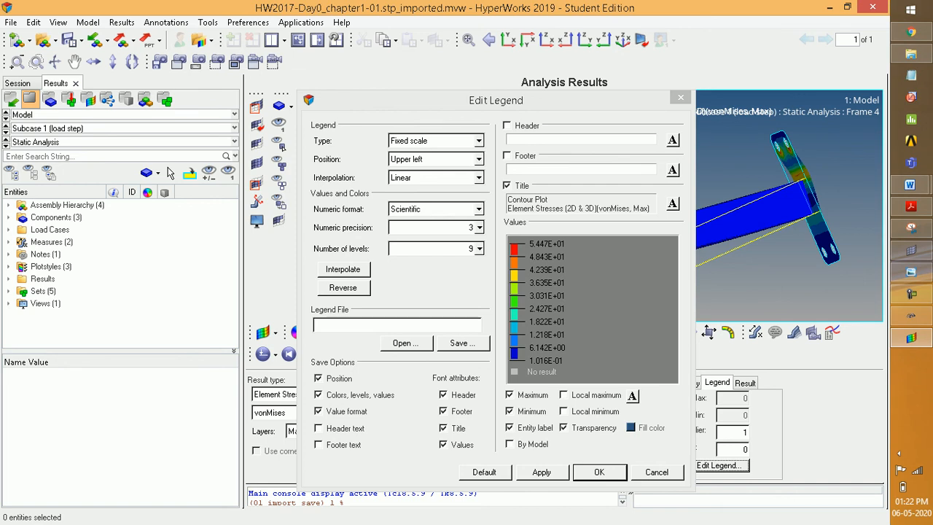
click(478, 210)
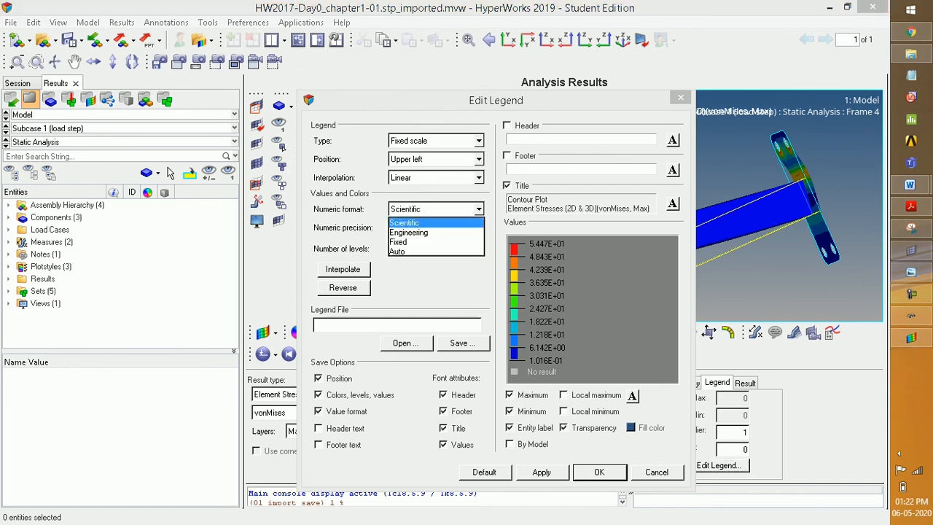
click(399, 241)
drag(409, 100, 231, 43)
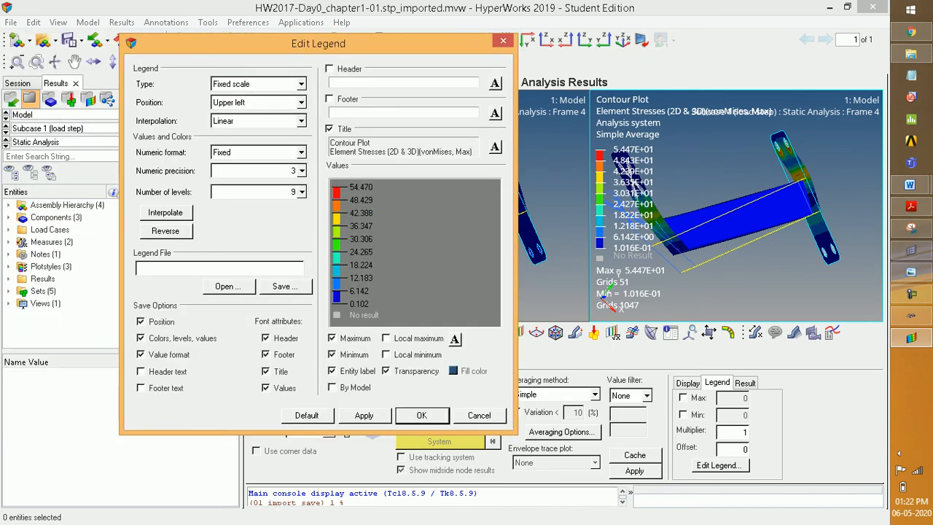
click(302, 171)
click(214, 184)
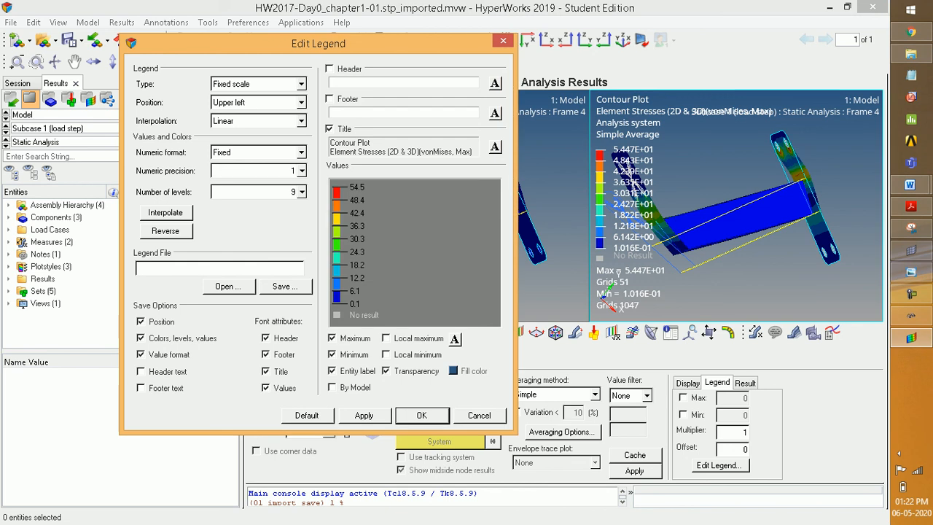
click(364, 415)
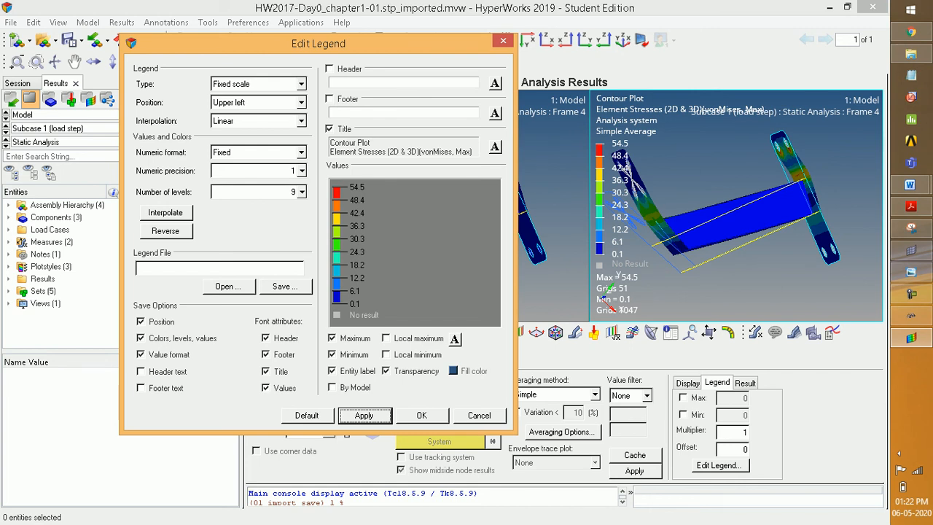
click(421, 415)
Step: Format the displacement contour's legend values in the first window as Fixed with a numeric precision of 1
click(379, 189)
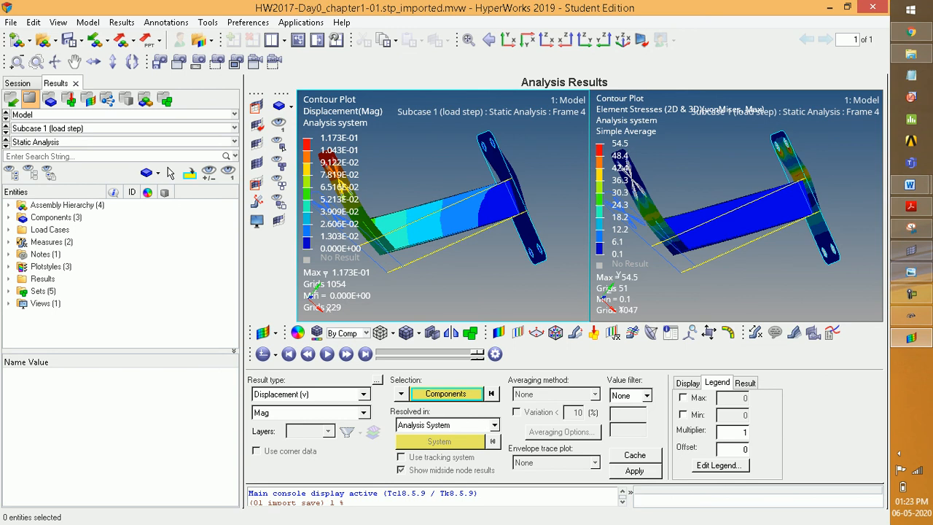
click(718, 465)
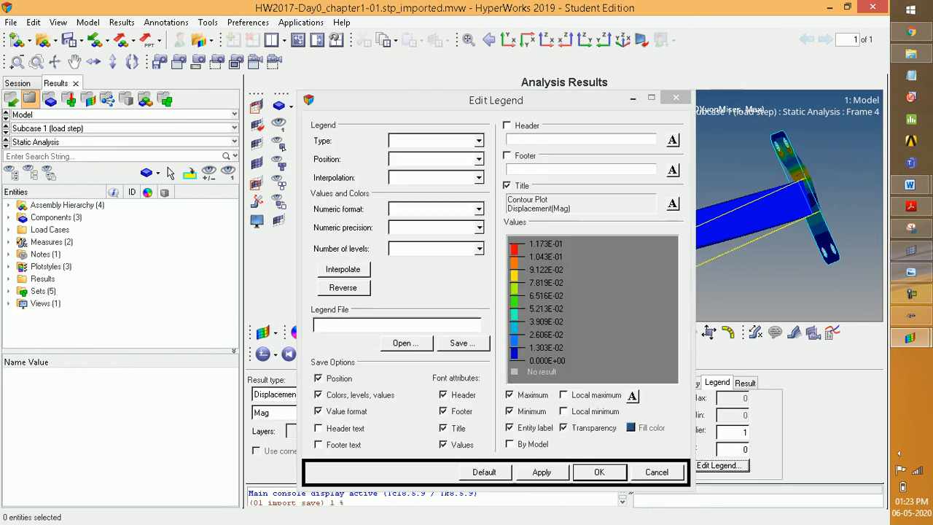
click(478, 209)
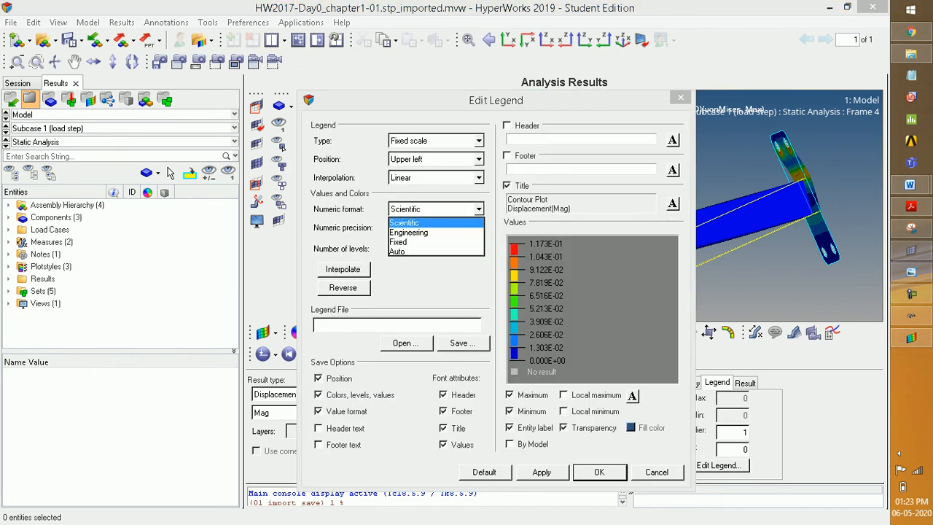
click(398, 241)
click(478, 227)
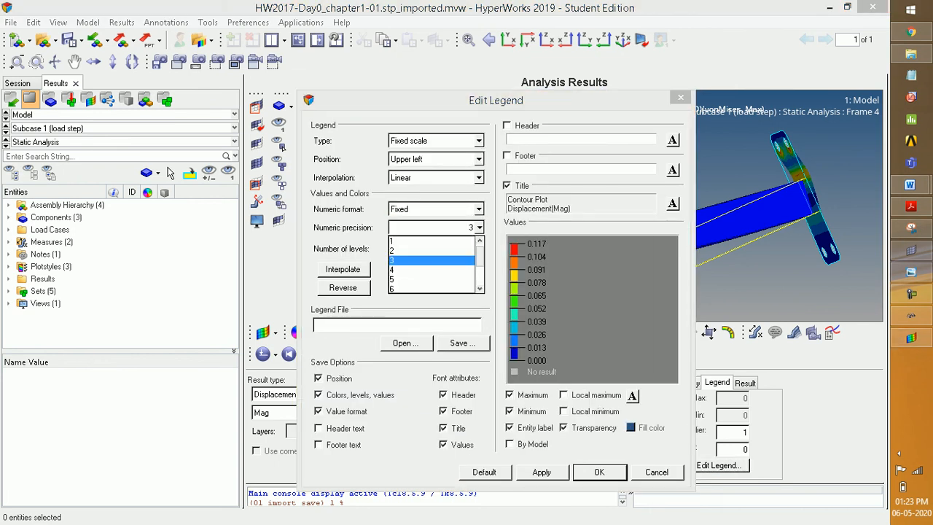
click(435, 239)
click(541, 472)
click(599, 472)
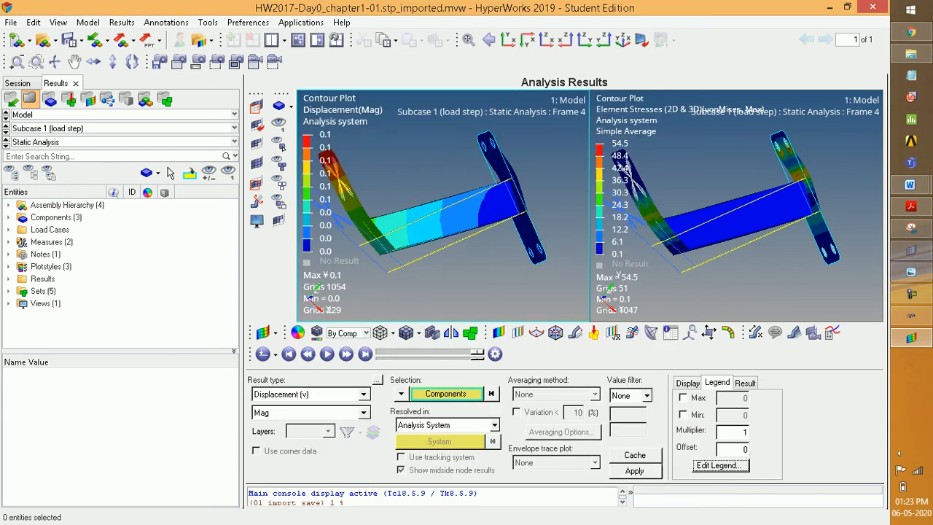
Step: Try a numeric precision of 2 for the displacement legend and raise it to 3
drag(496, 99, 662, 99)
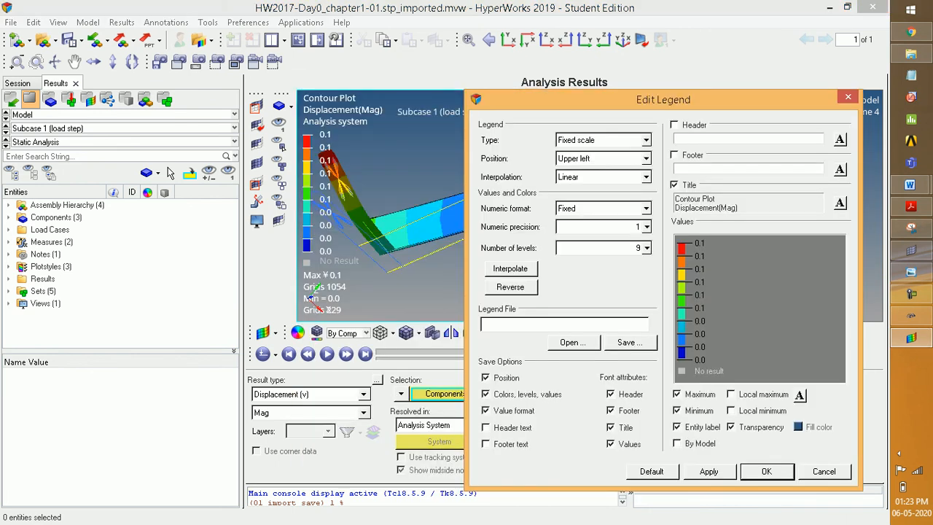
click(646, 227)
click(599, 259)
click(709, 472)
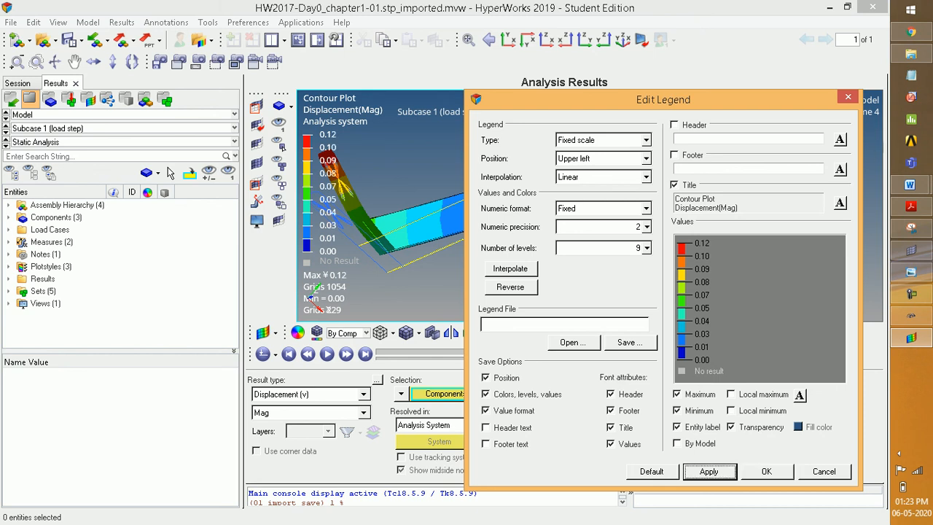
click(646, 226)
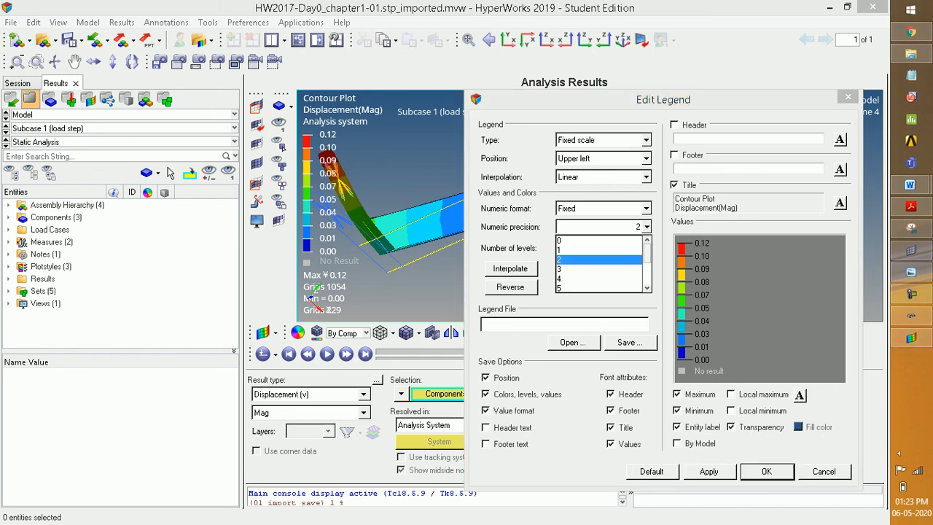
click(562, 269)
key(Return)
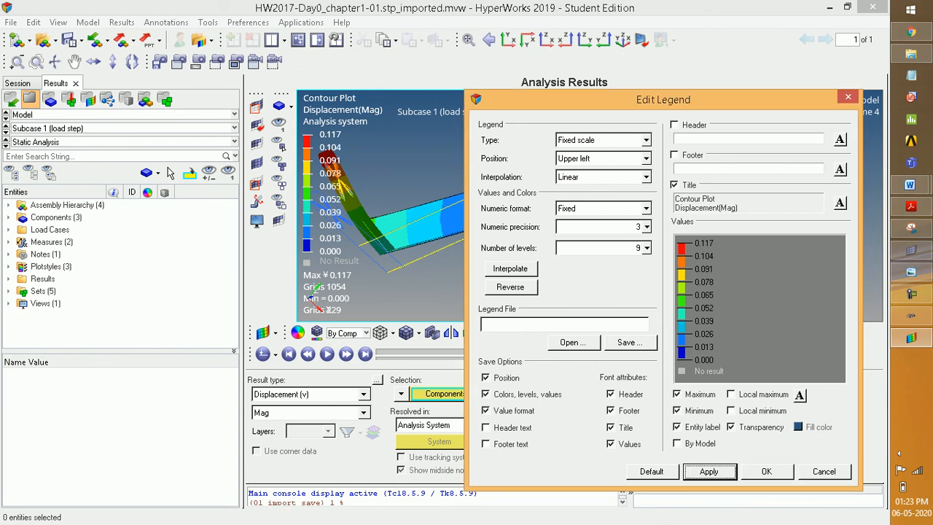
Step: Change the displacement legend's numeric format to Scientific
click(645, 208)
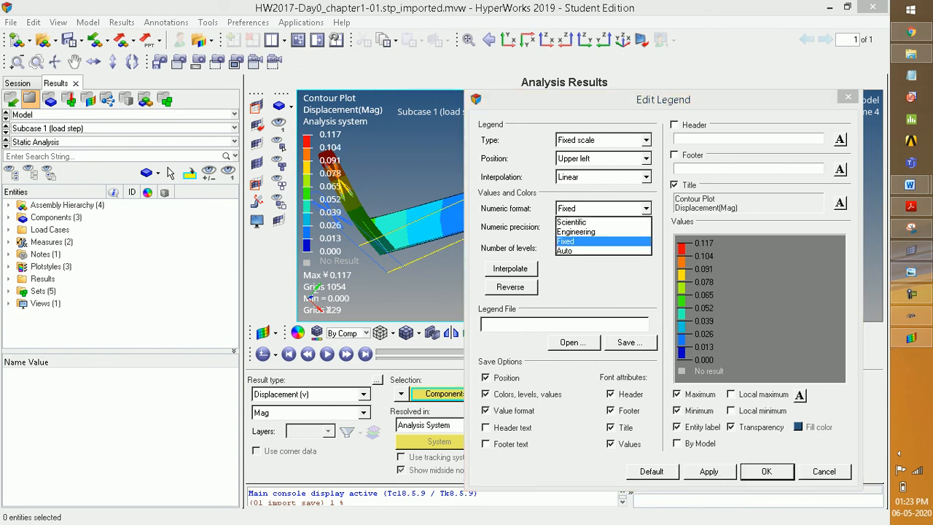
click(571, 222)
key(Return)
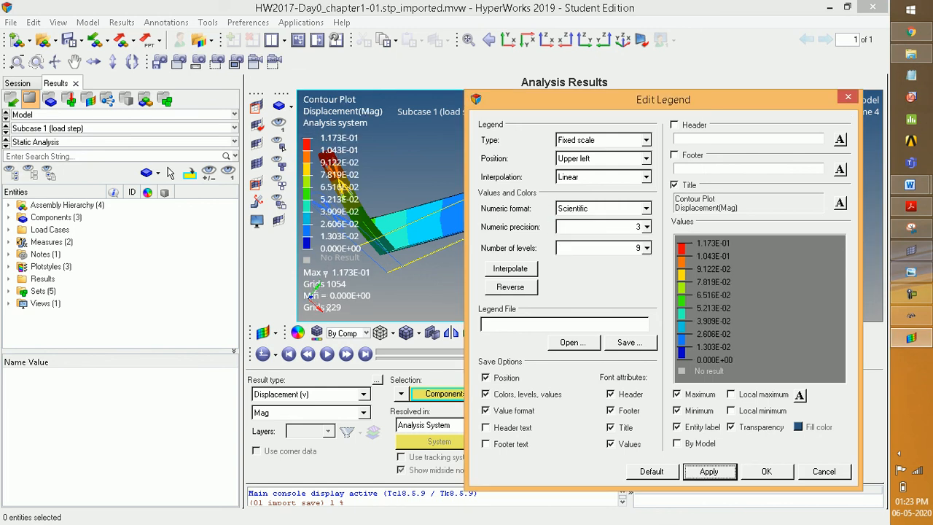
Step: Try the Engineering numeric format for the displacement legend, return it to Scientific and close the legend settings
click(646, 208)
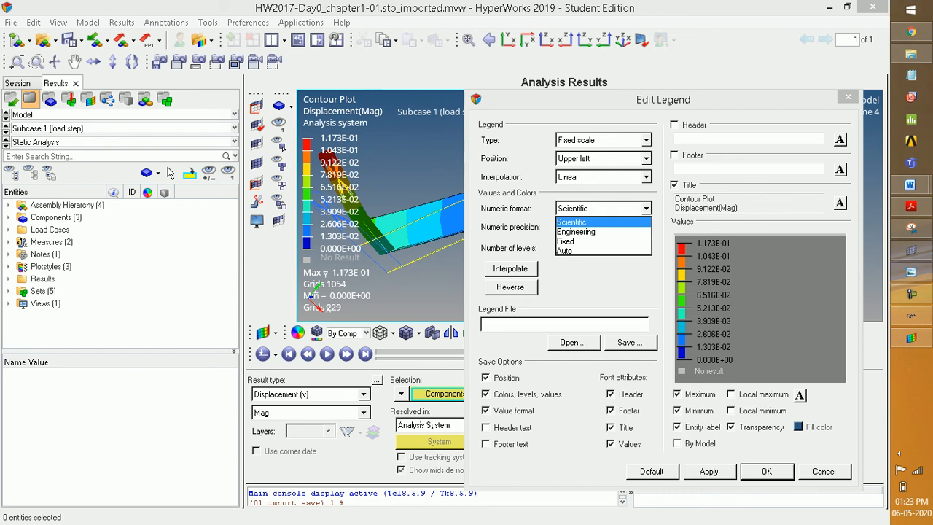
key(Down)
key(Return)
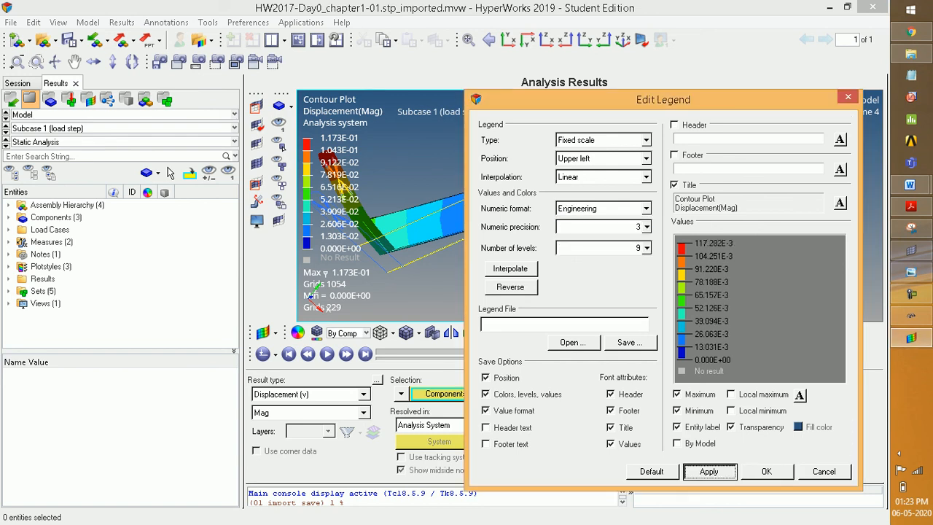
key(Return)
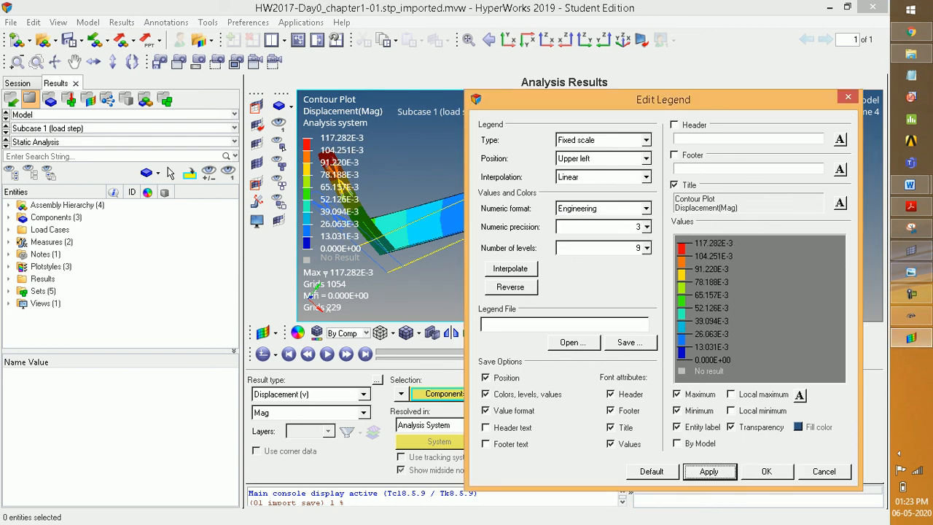
click(646, 209)
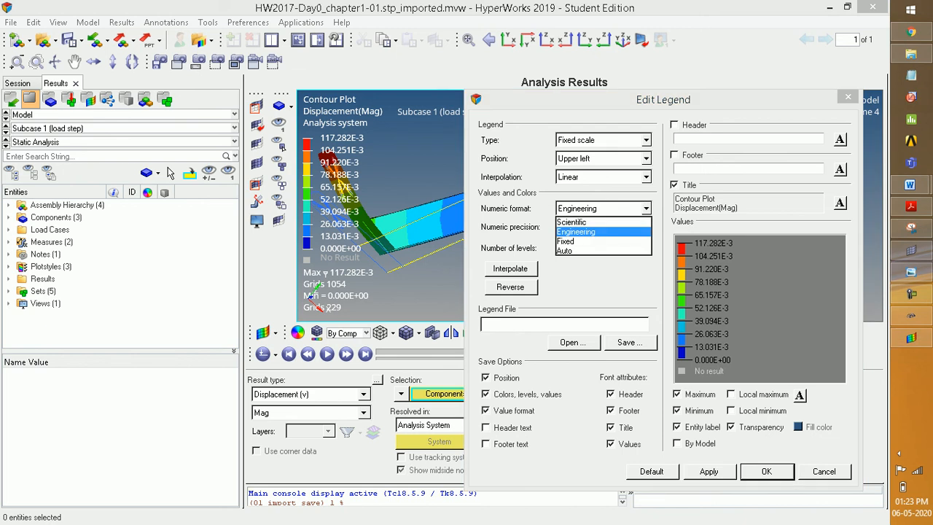
key(Up)
key(Return)
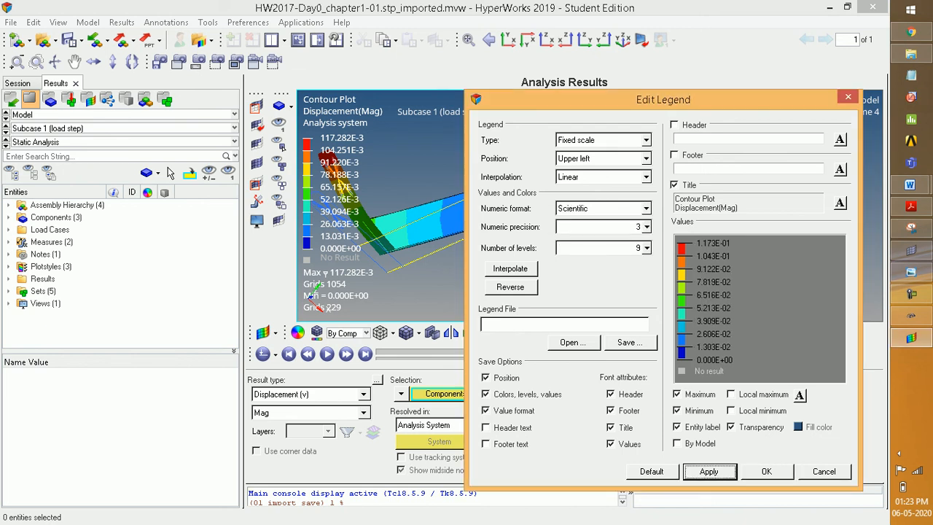
key(Return)
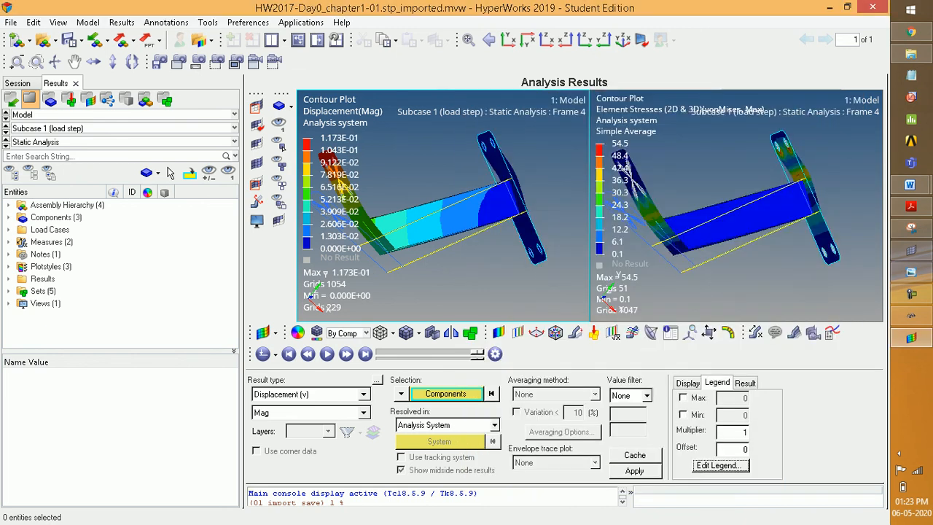